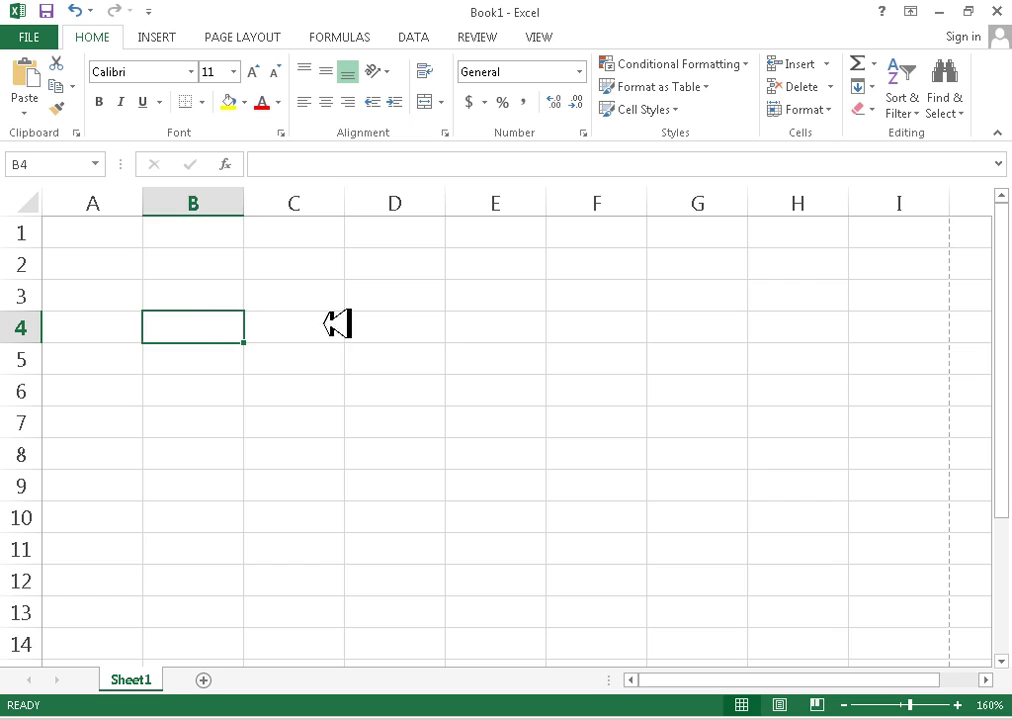
left_click(430, 322)
left_click(177, 321)
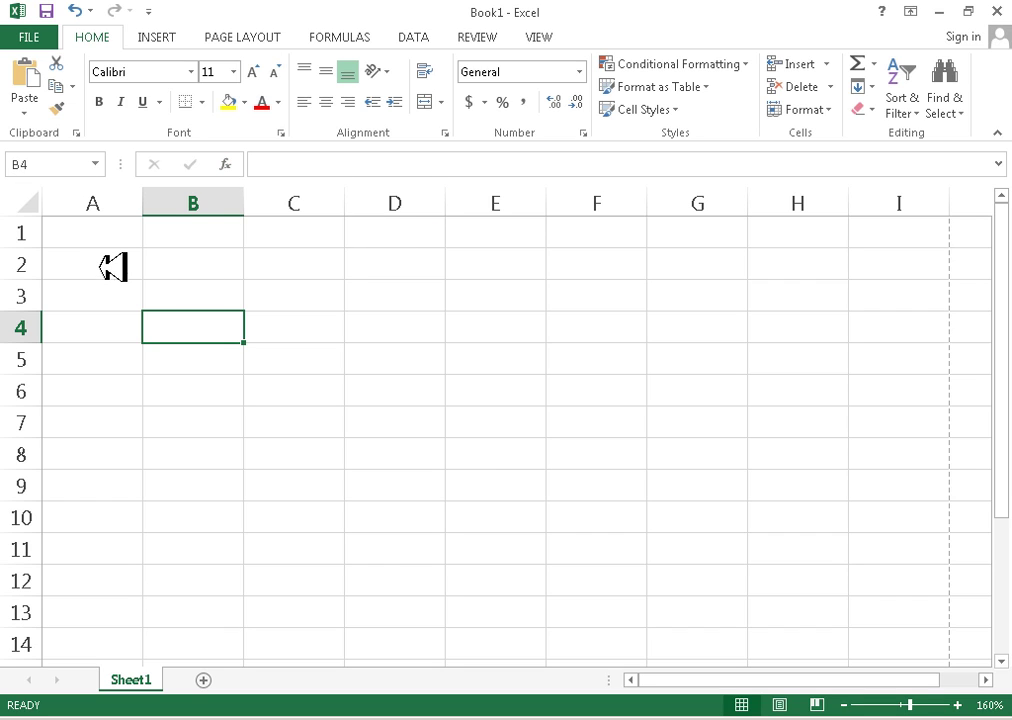
left_click(95, 232)
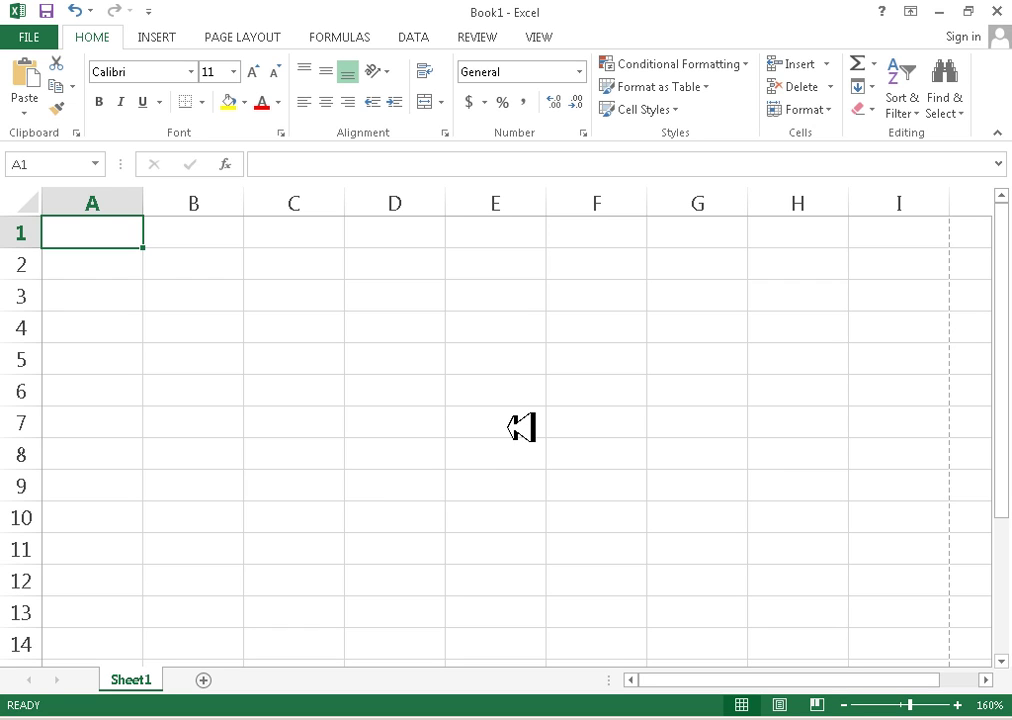
scroll(520, 413, "down", 6)
scroll(520, 413, "up", 6)
scroll(520, 413, "down", 20)
scroll(520, 413, "up", 15)
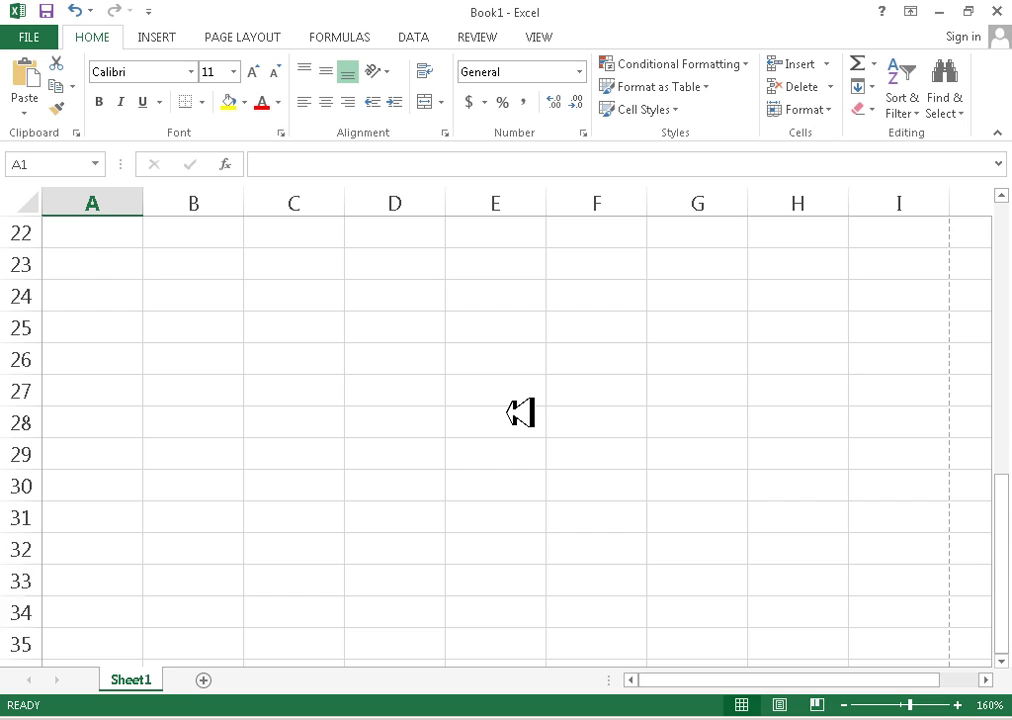
scroll(520, 413, "up", 7)
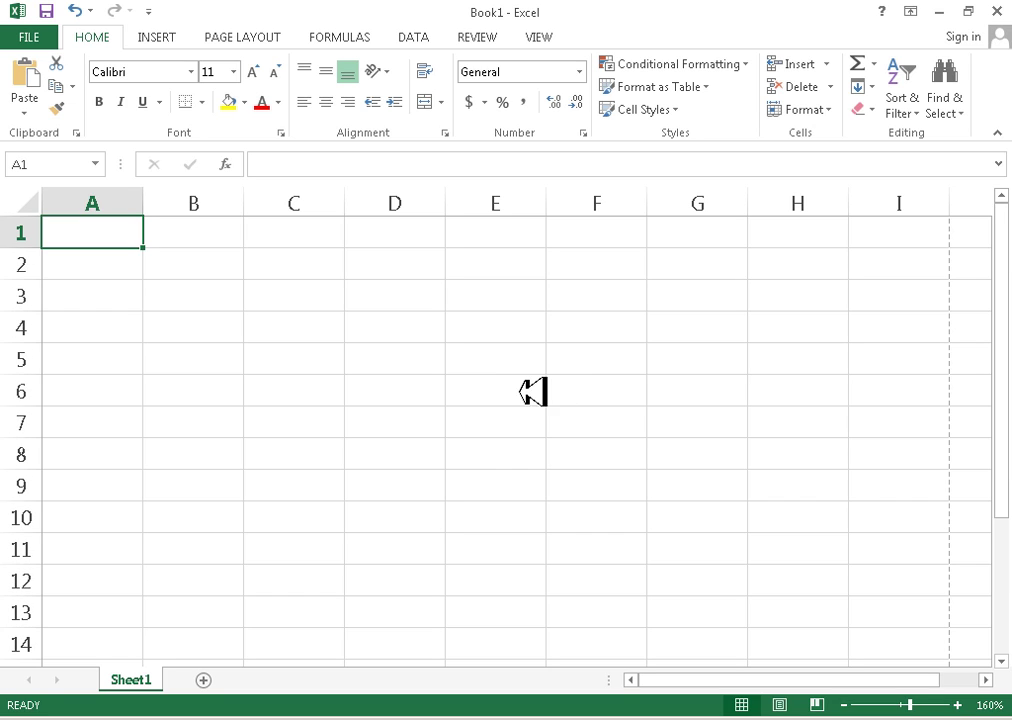
left_click_drag(124, 228, 113, 386)
left_click(124, 305)
Enter the row labels Month, Income and Expending in cells A1 to A3.
left_click(99, 234)
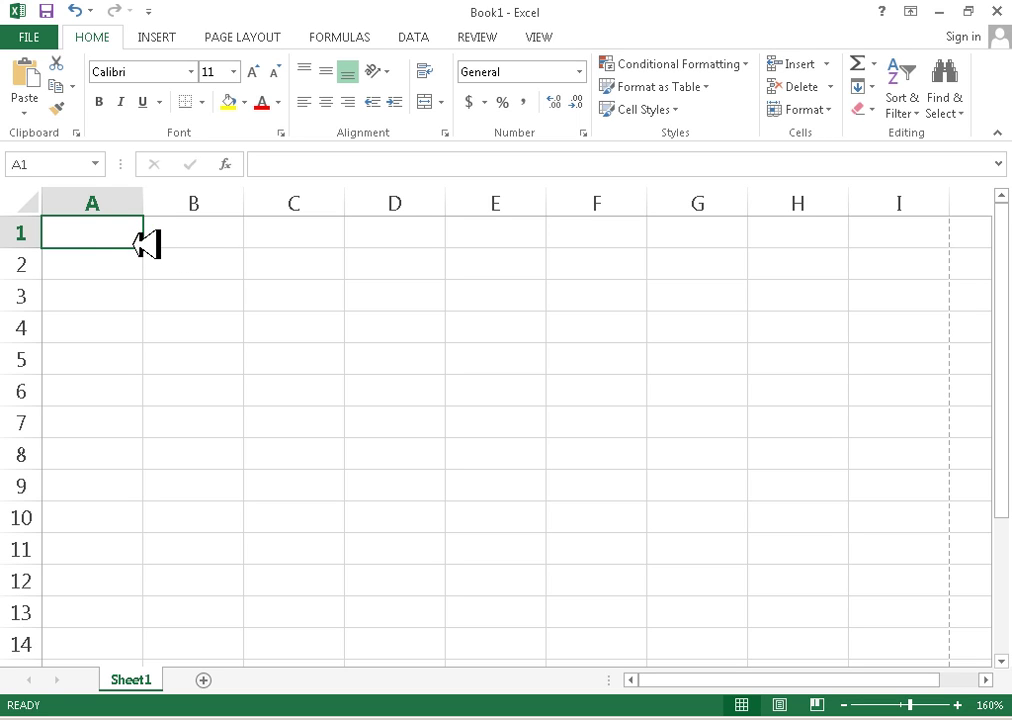
type("In")
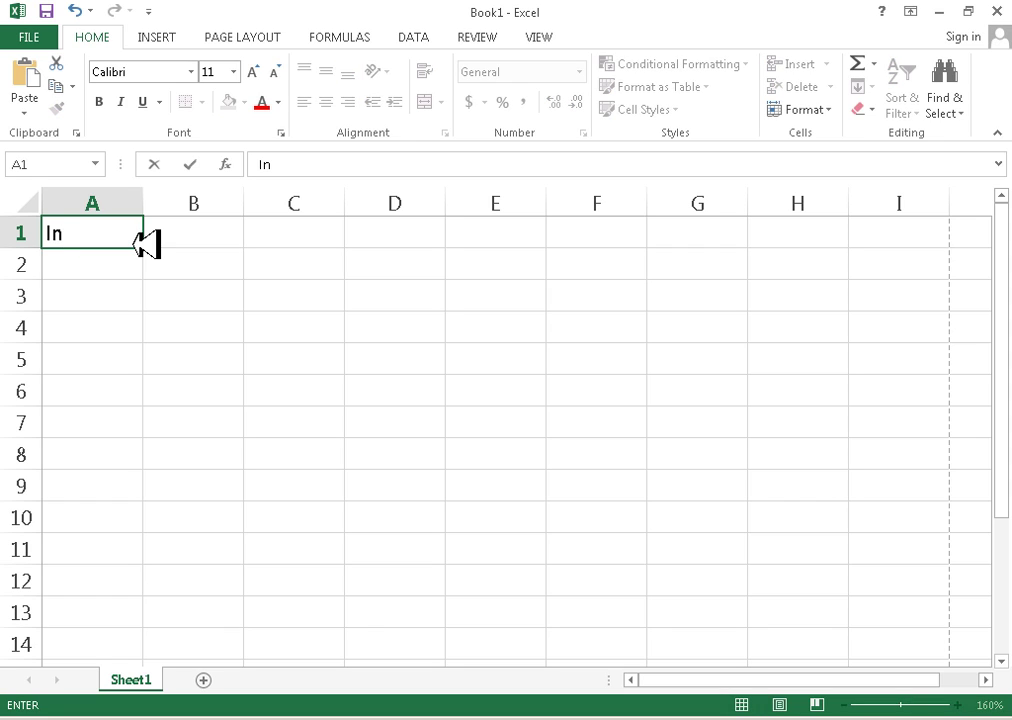
key("BackSpace")
key("BackSpace")
type("Month")
key("Return")
type("I")
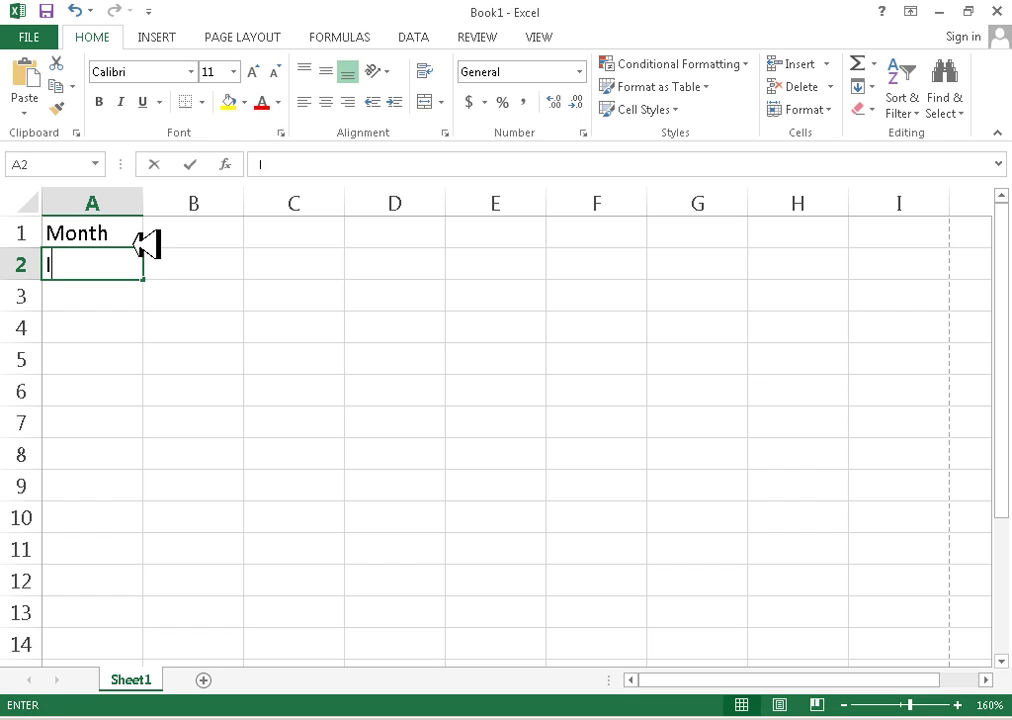
type("ncome")
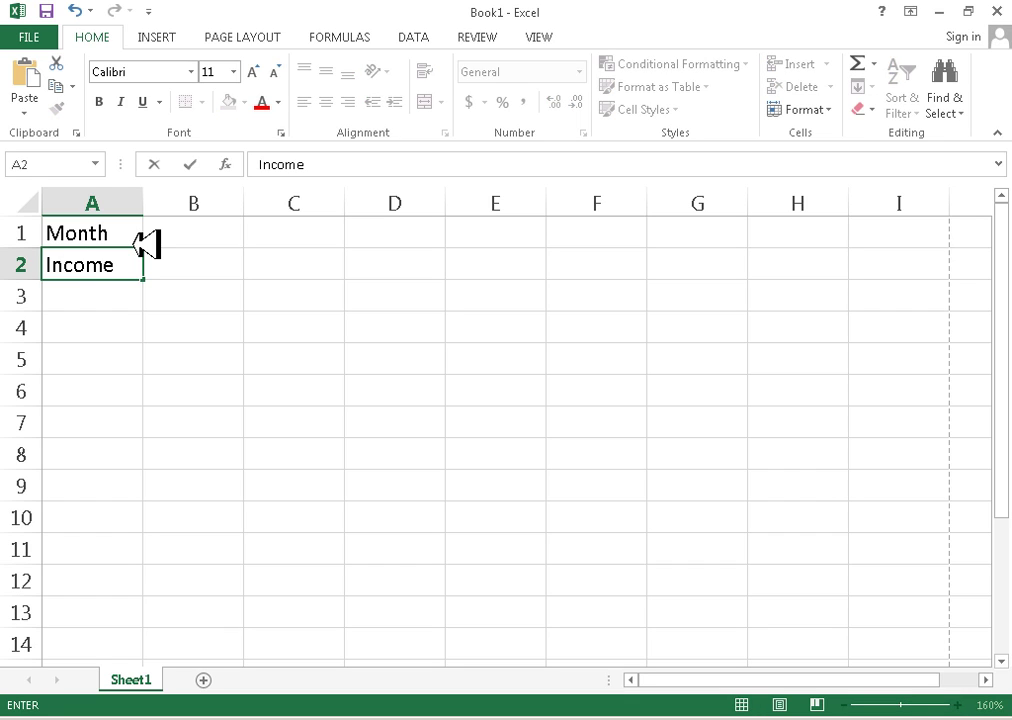
key("Return")
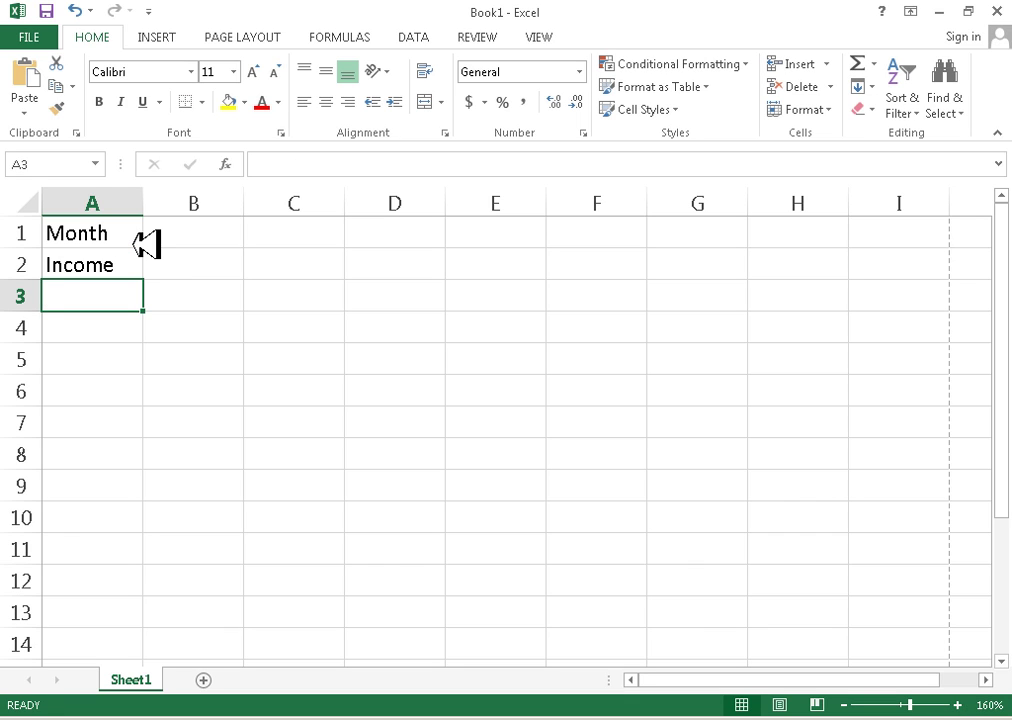
type("Expe")
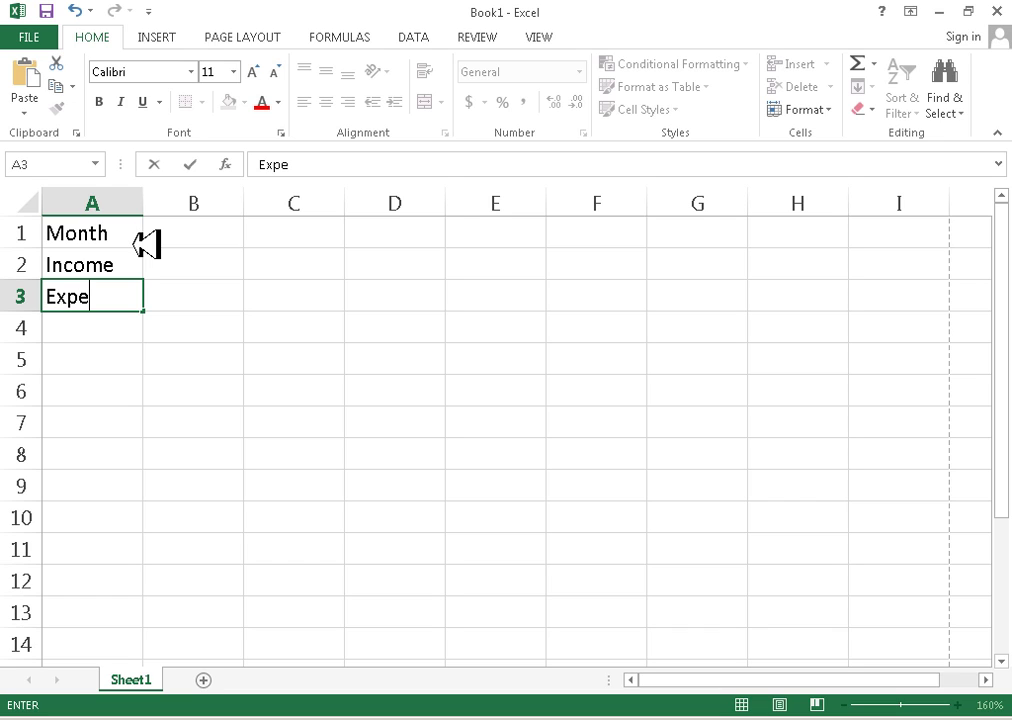
type("nding")
key("Return")
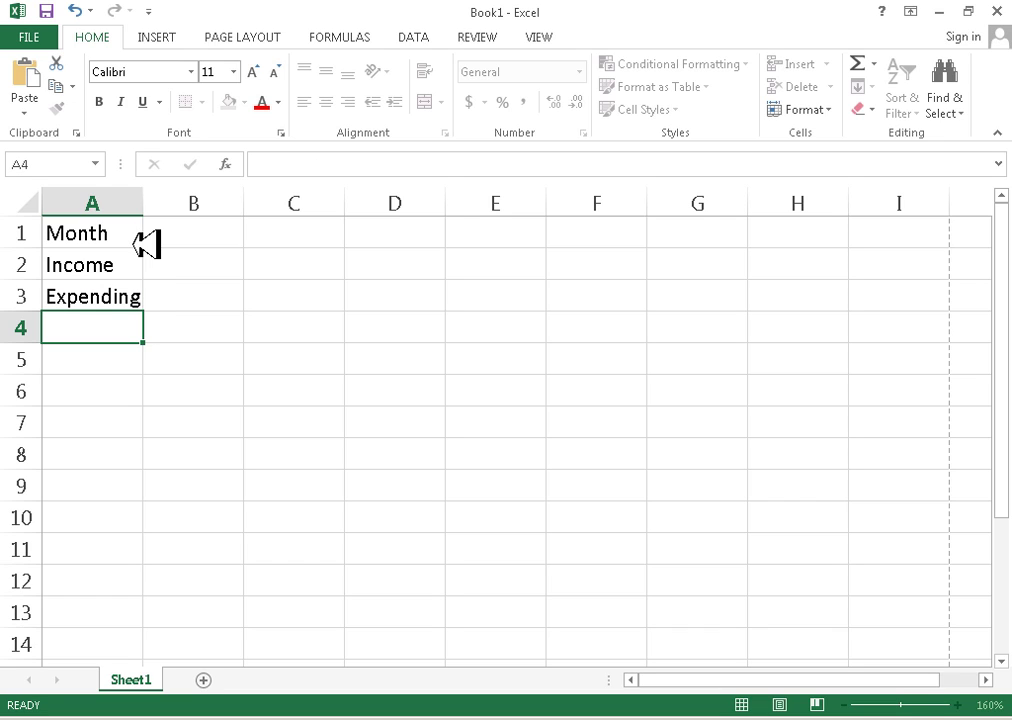
Widen column A slightly so the Expending label has more room.
left_click_drag(148, 208, 117, 296)
left_click(117, 298)
left_click(117, 296)
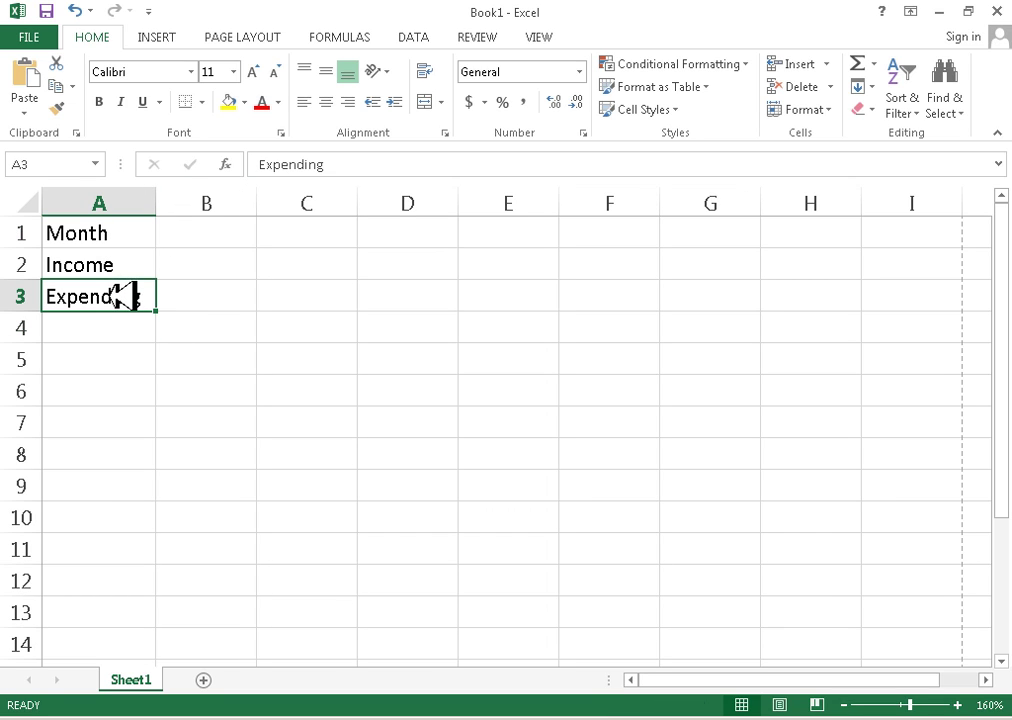
left_click(117, 270)
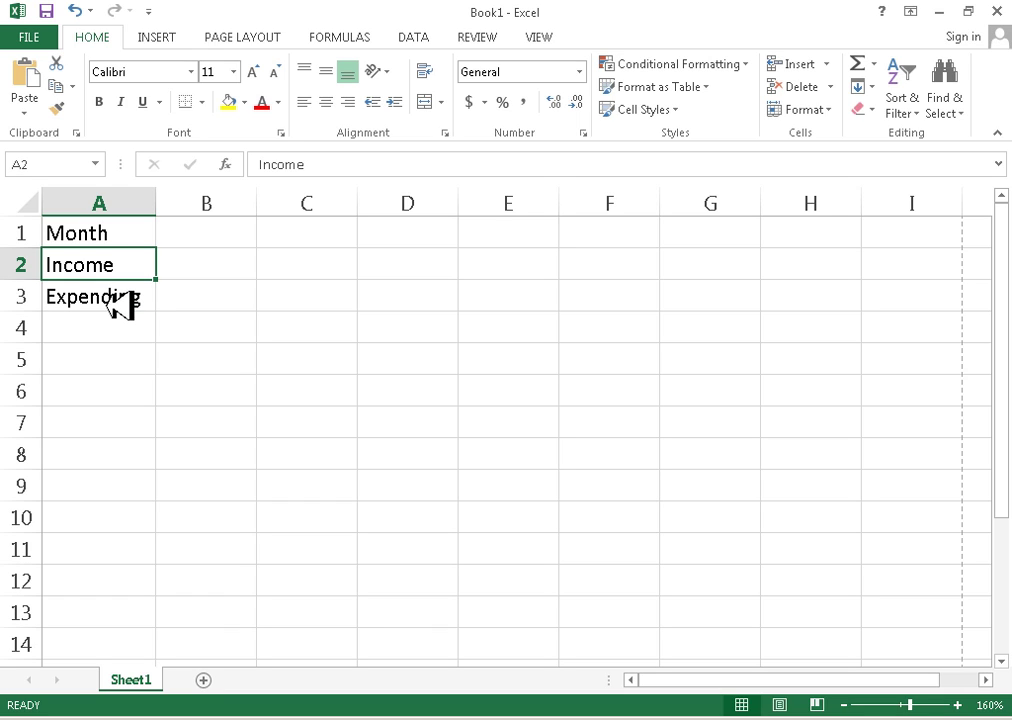
left_click(120, 299)
key("Down")
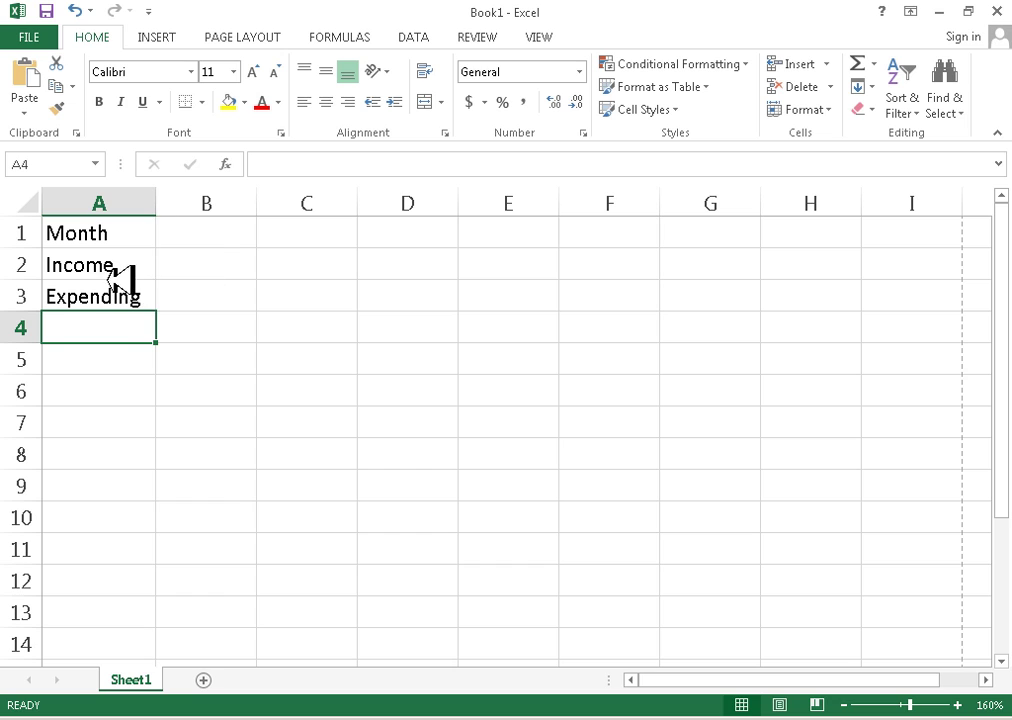
double_click(124, 323)
key("Return")
key("Return")
left_click(102, 325)
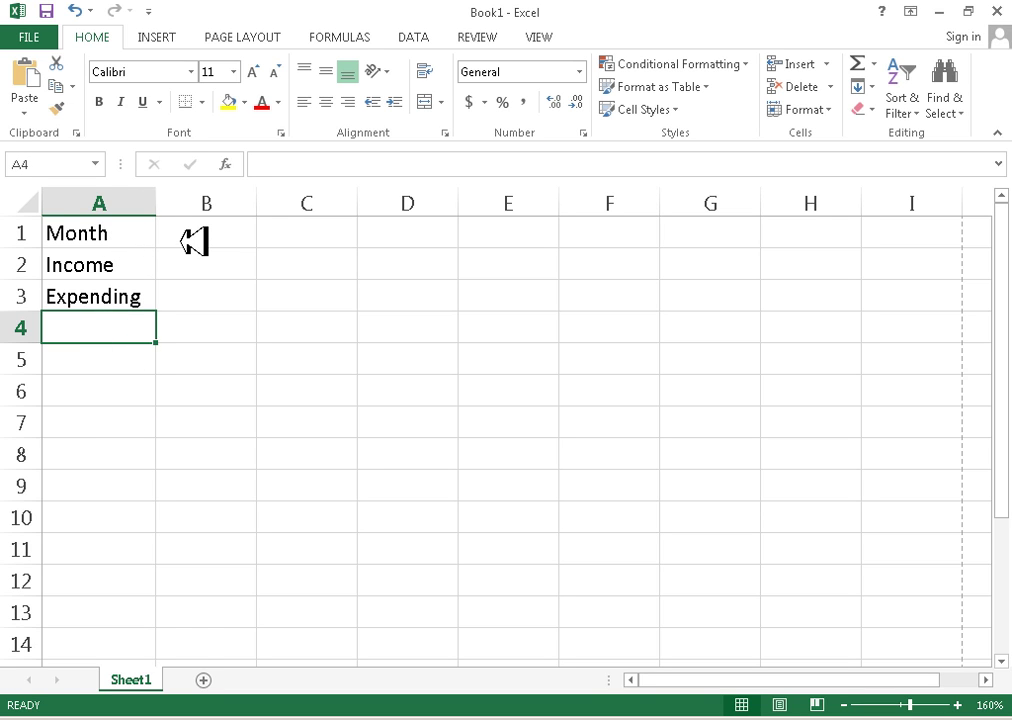
Enter jan in cell B1 and autofill the month series across row 1 through jul in H1.
left_click(225, 240)
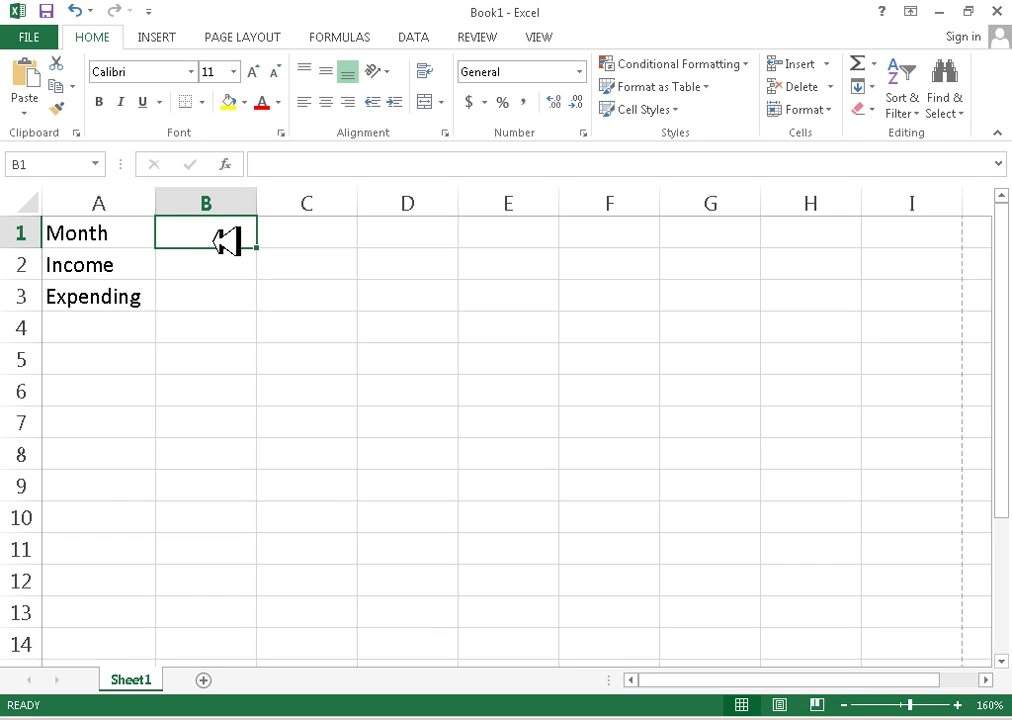
type("jan")
key("Return")
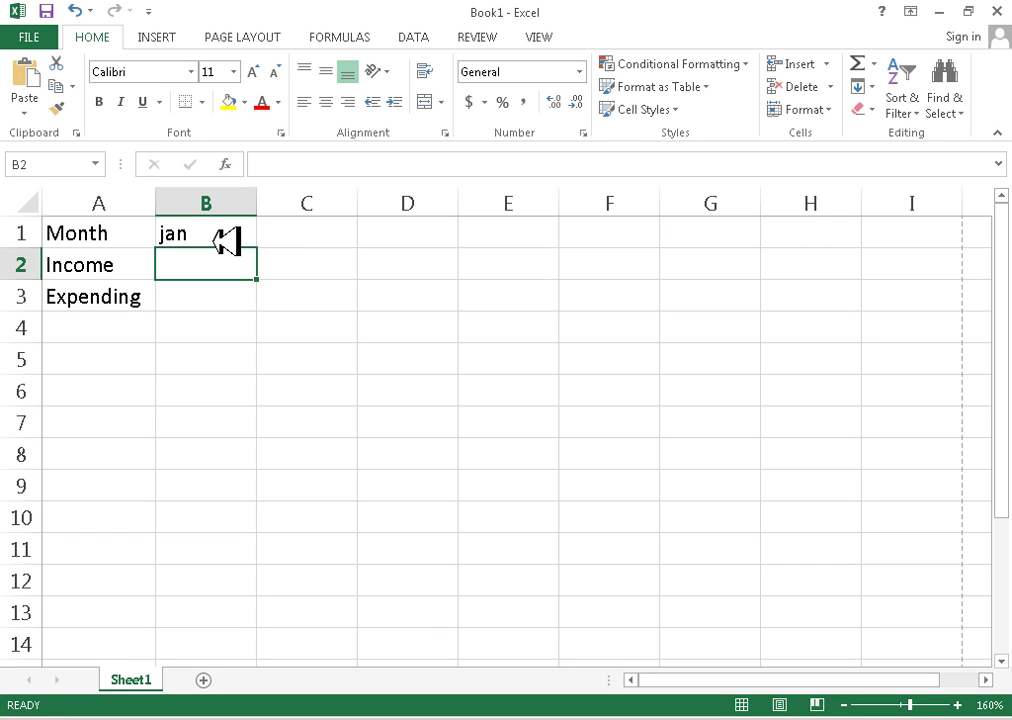
left_click(220, 238)
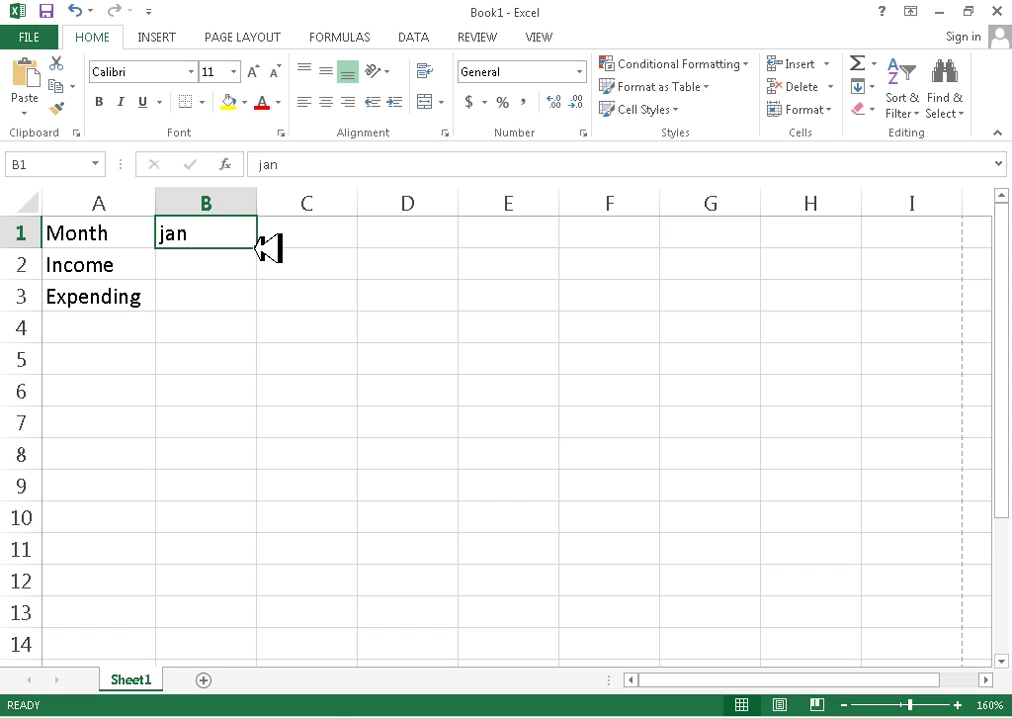
left_click_drag(266, 248, 879, 250)
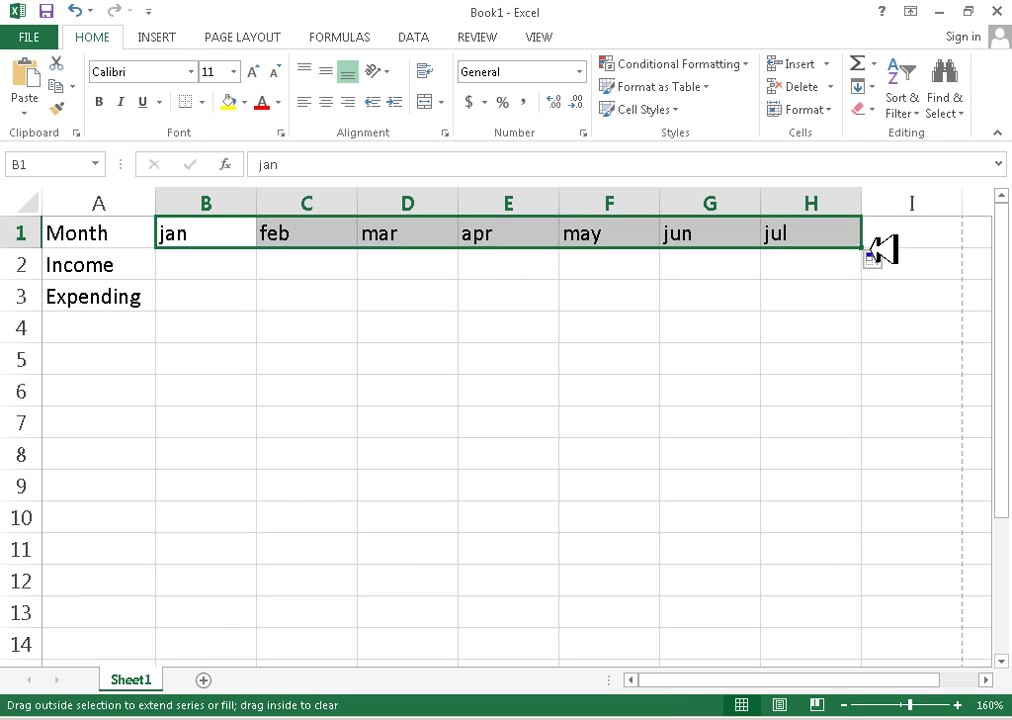
Fill in the Income row with 1000 for jan, 1000 for mar and 1200 for feb.
left_click(321, 284)
left_click(198, 256)
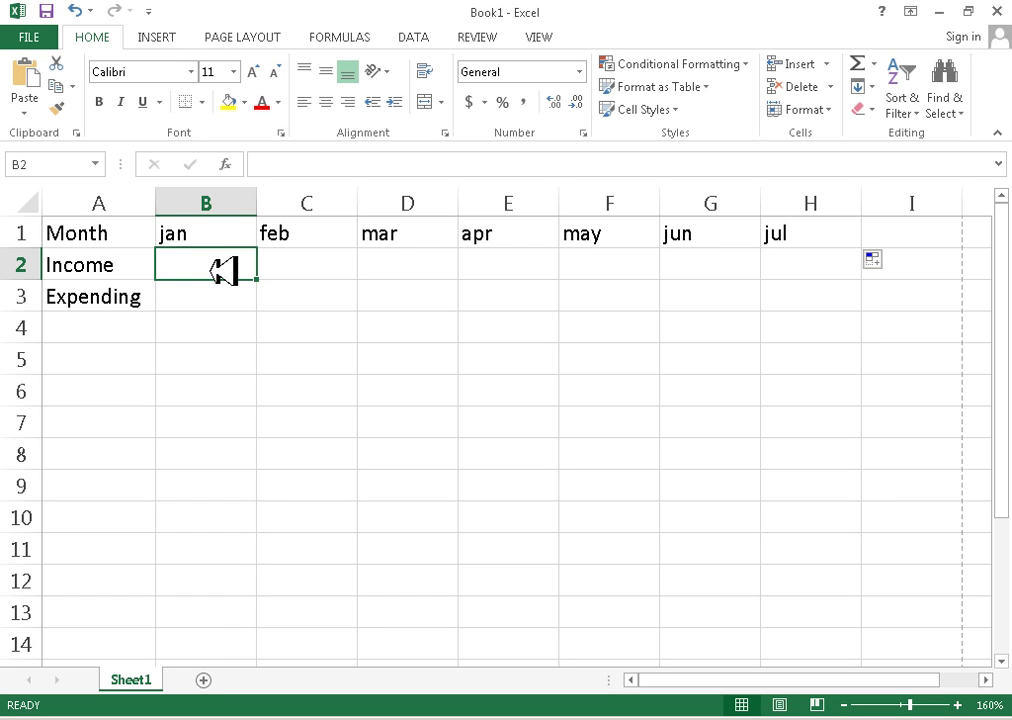
type("1000")
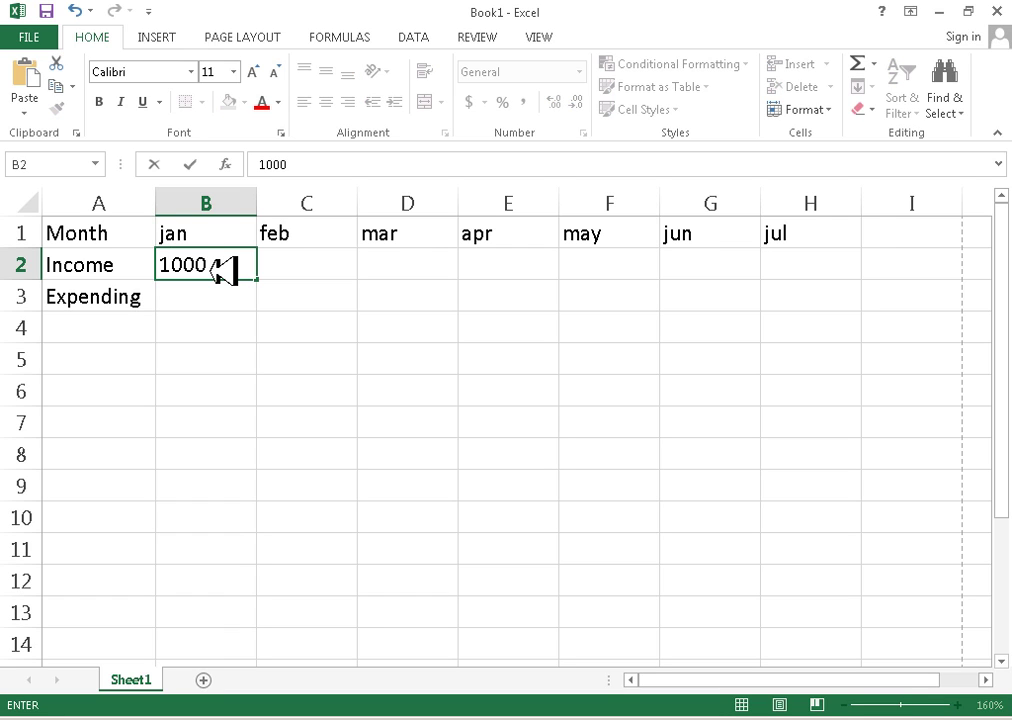
key("Return")
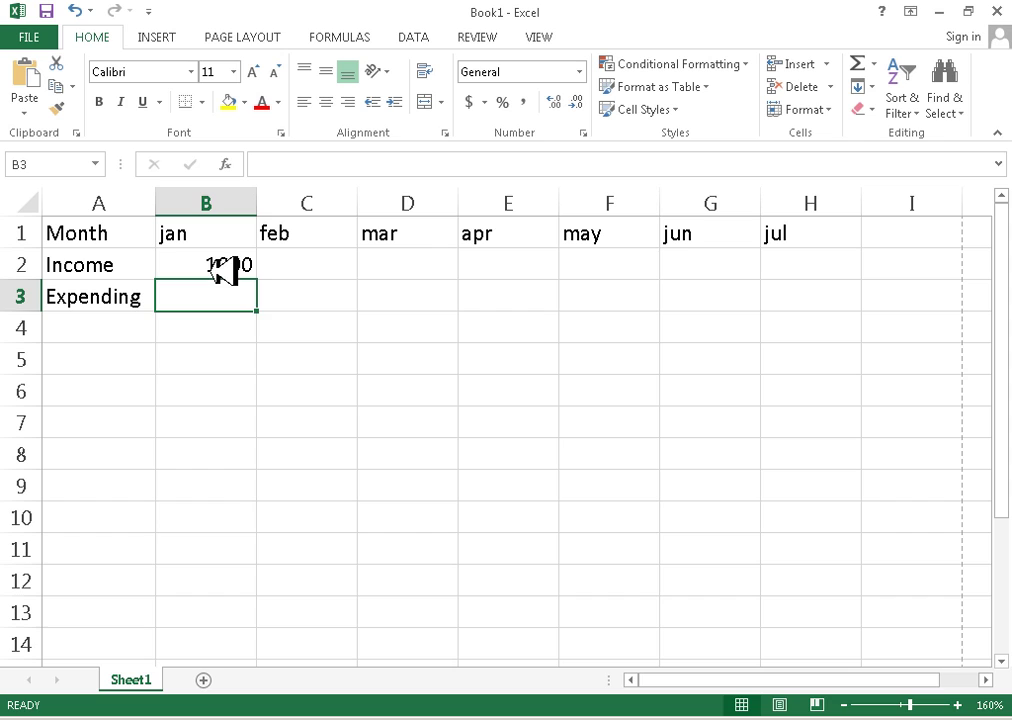
left_click(435, 262)
type("1000")
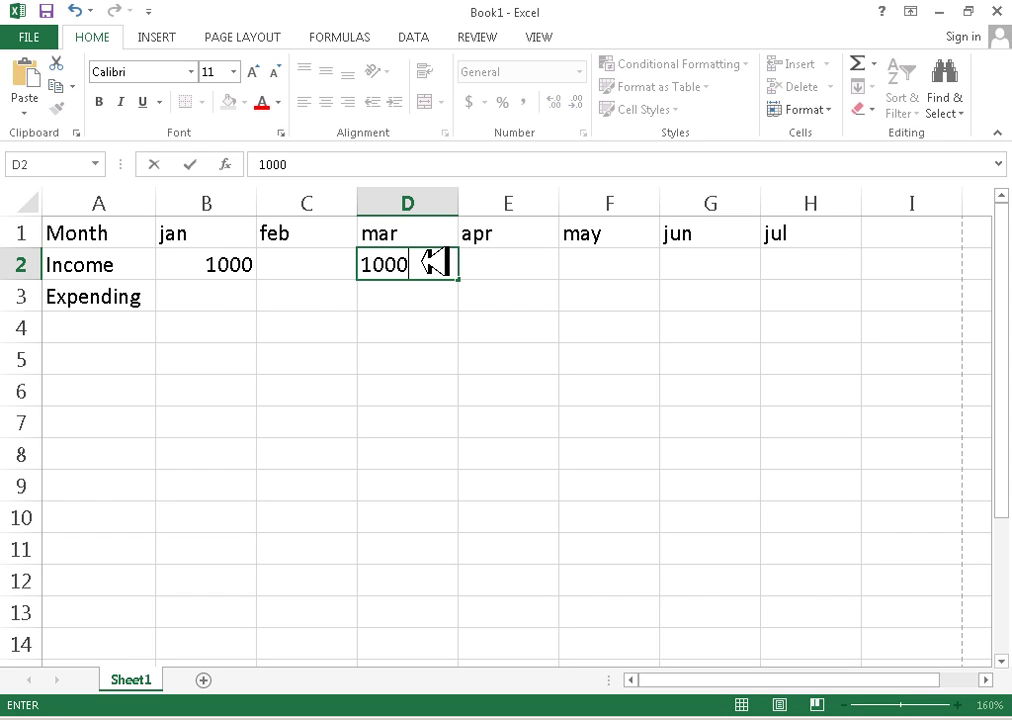
key("Return")
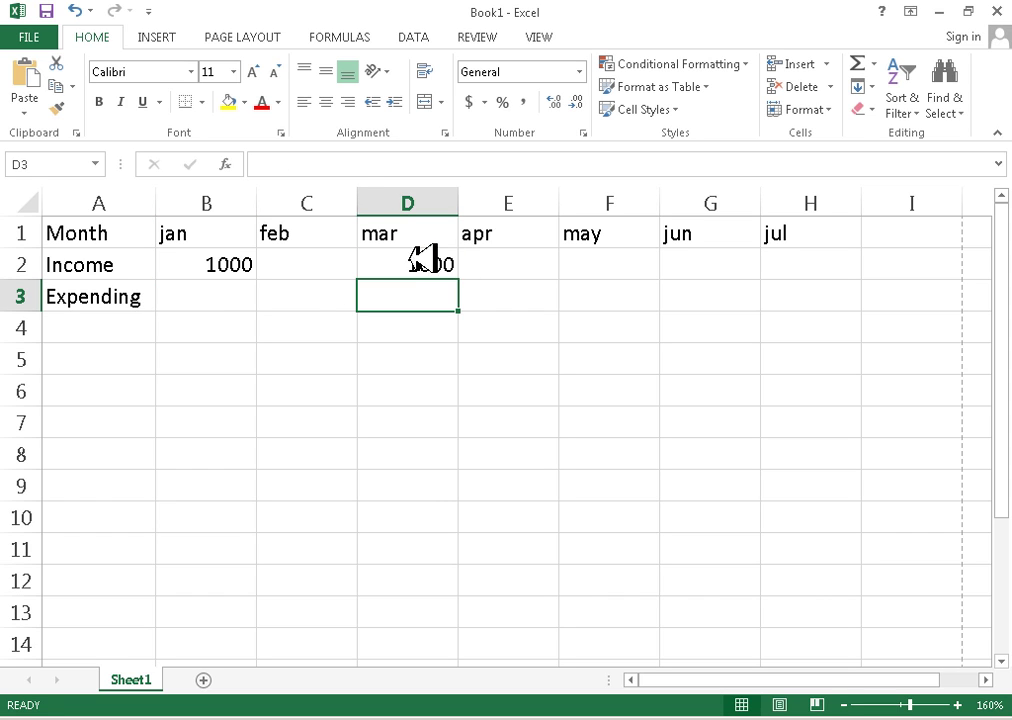
left_click(338, 270)
type("12000")
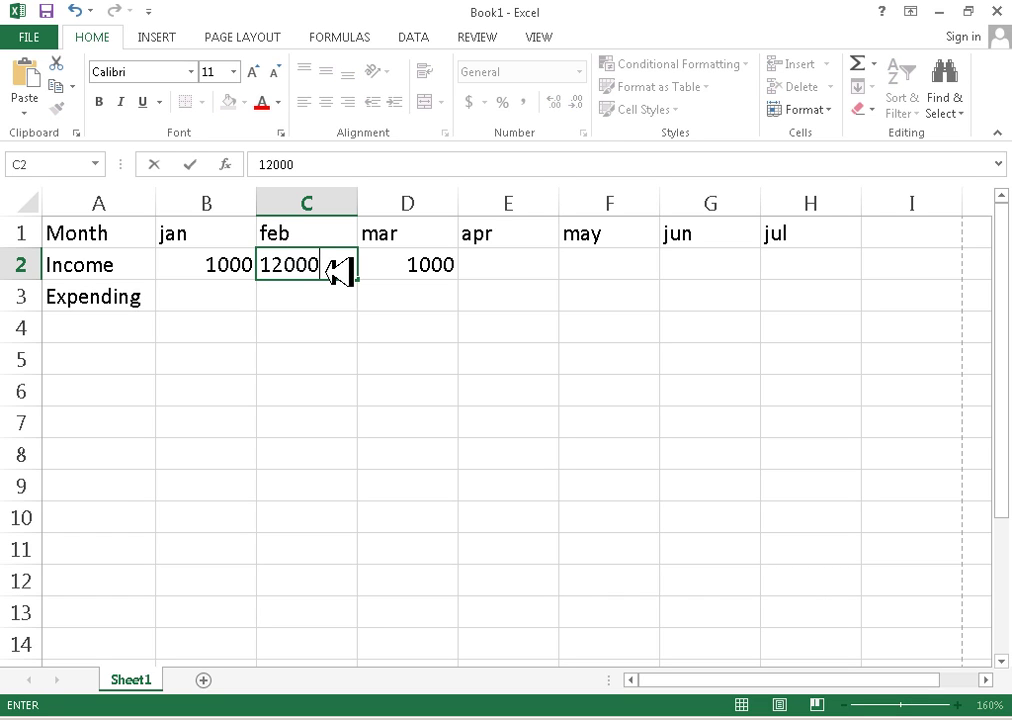
key("BackSpace")
key("Return")
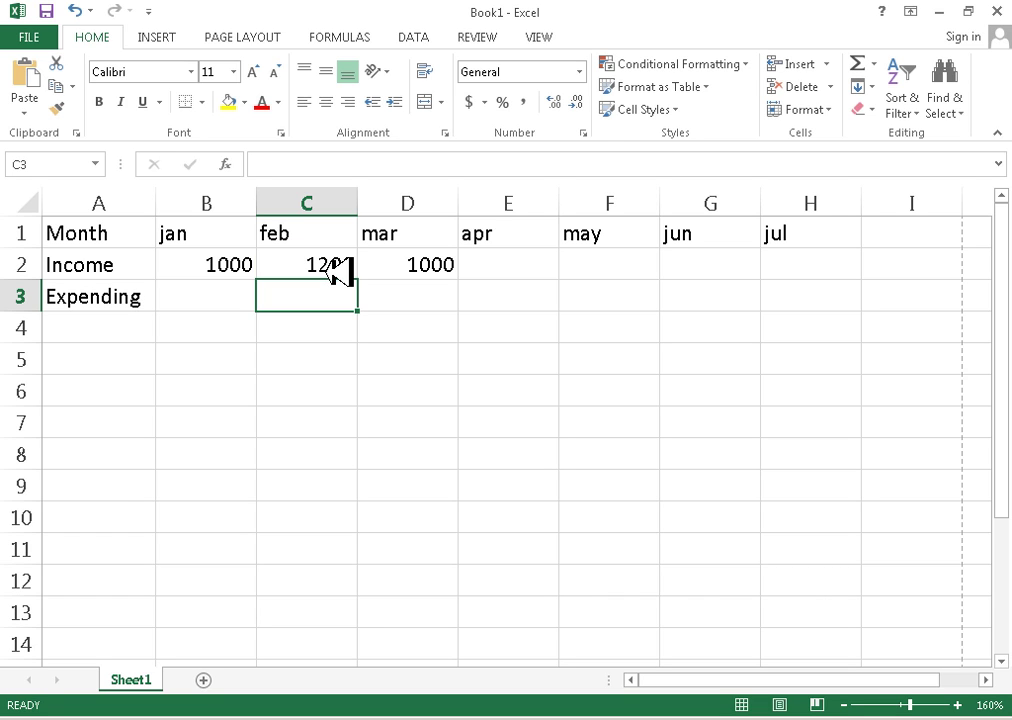
Enter the income amounts 900 for may in F2 and 1000 for apr in E2.
left_click(612, 273)
type("1")
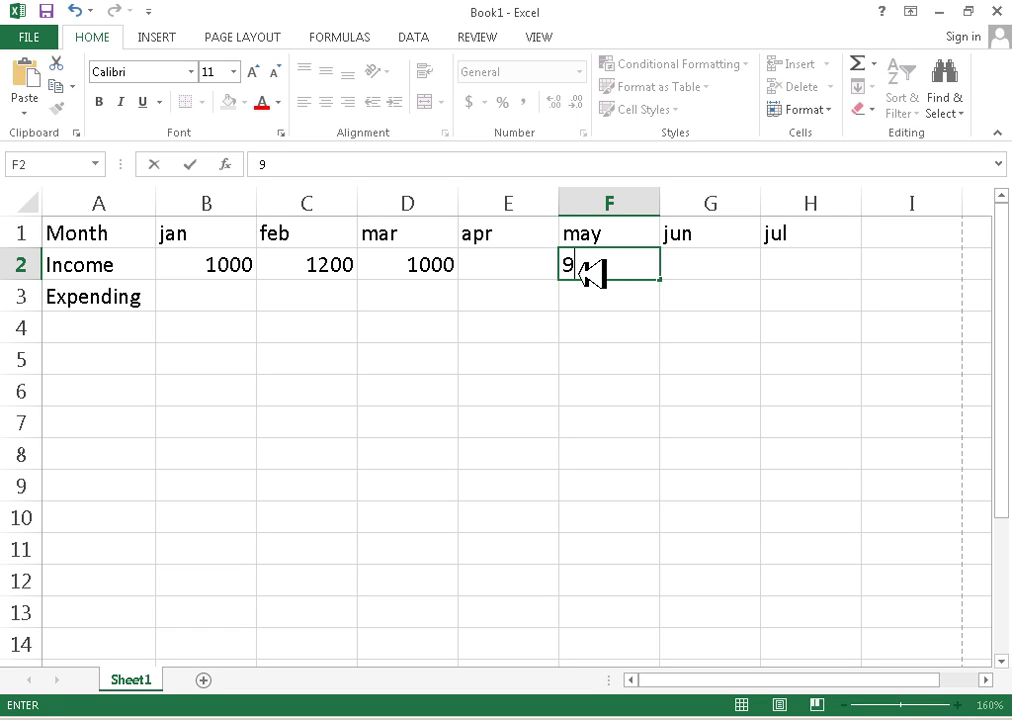
type("000")
key("Return")
left_click(527, 264)
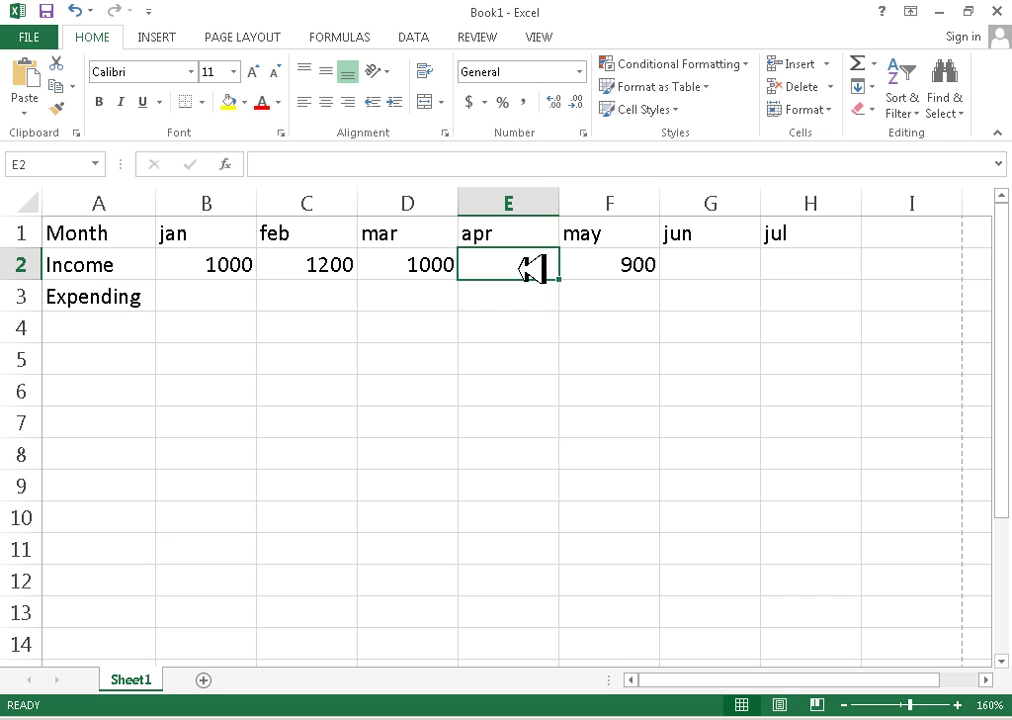
type("1000")
key("Return")
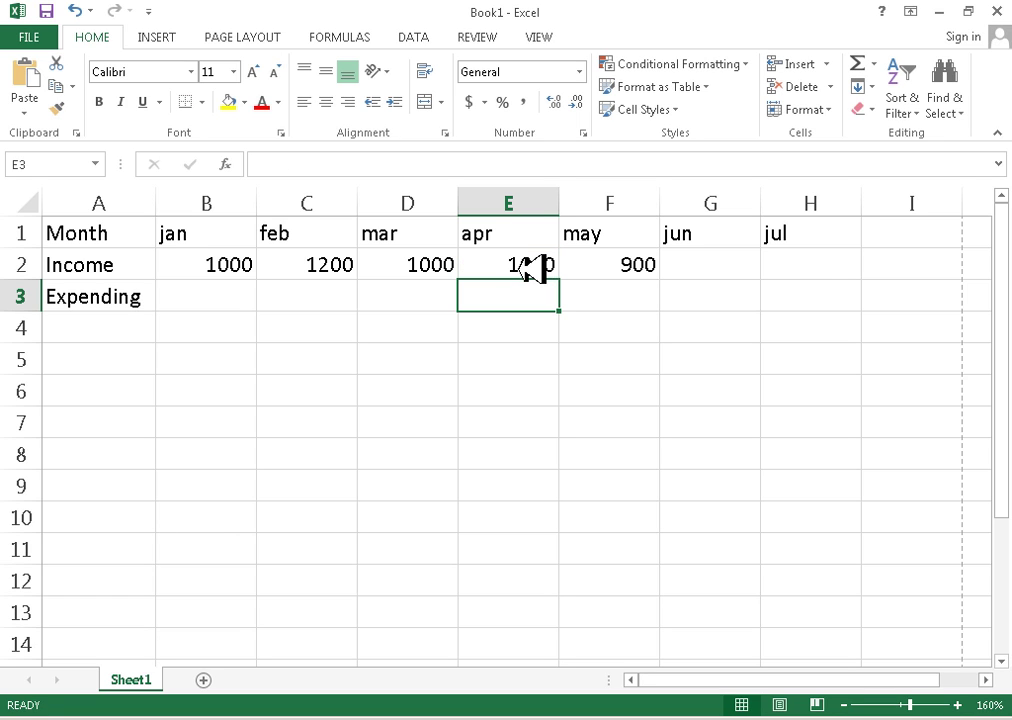
Enter an income of 1000 for both jul in H2 and jun in G2.
left_click(825, 265)
type("1000")
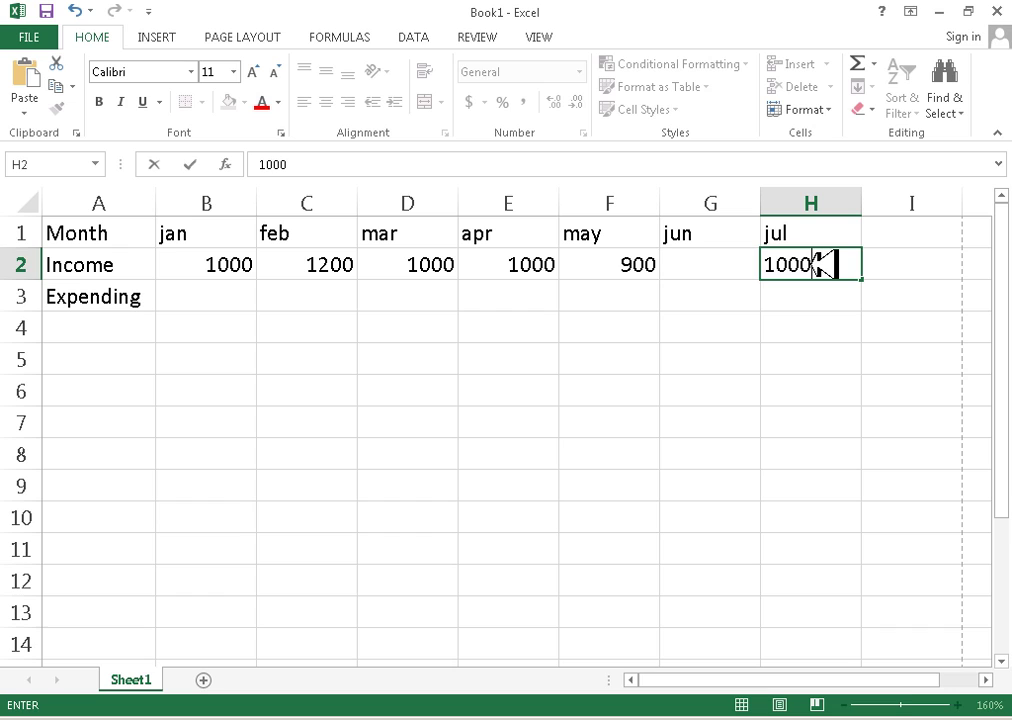
key("Return")
key("Up")
key("Left")
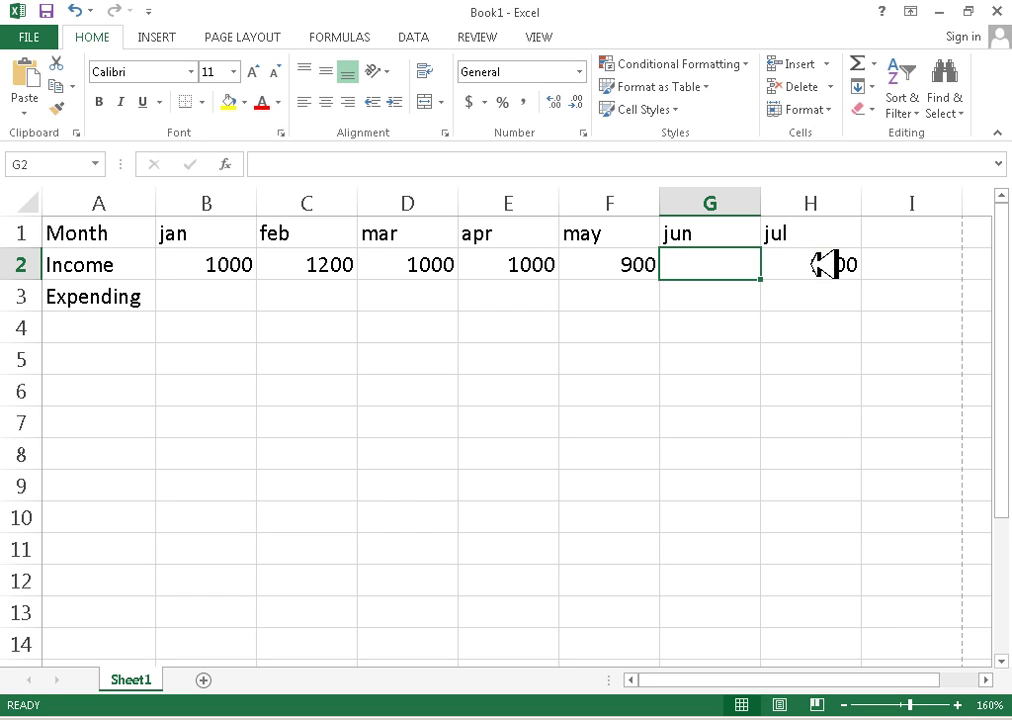
type("1000")
key("Return")
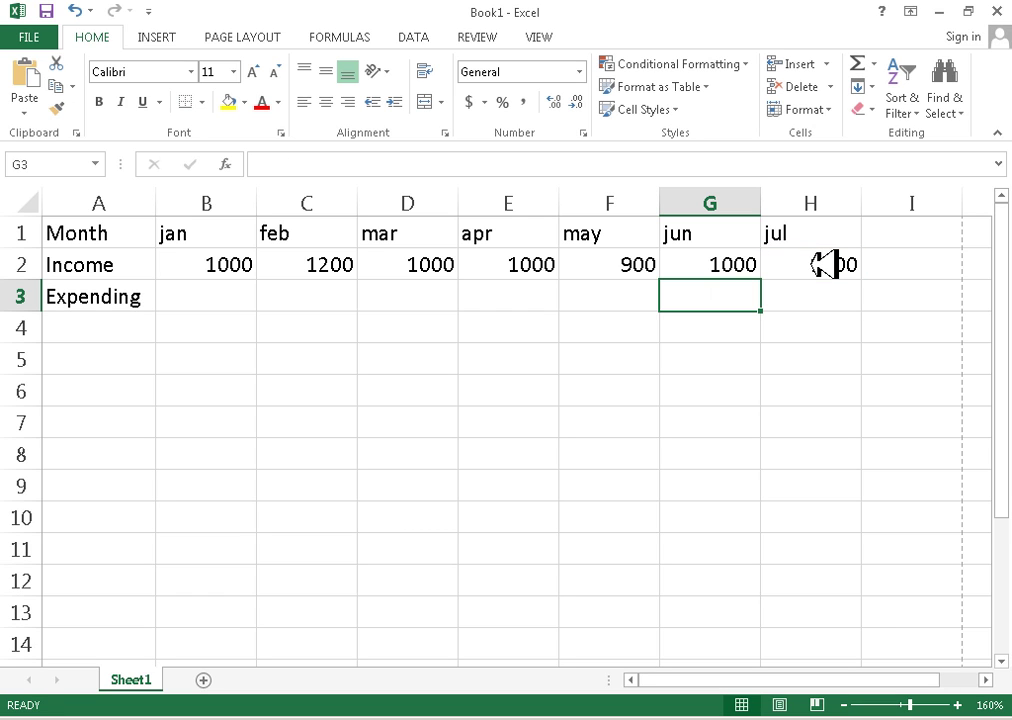
left_click(235, 266)
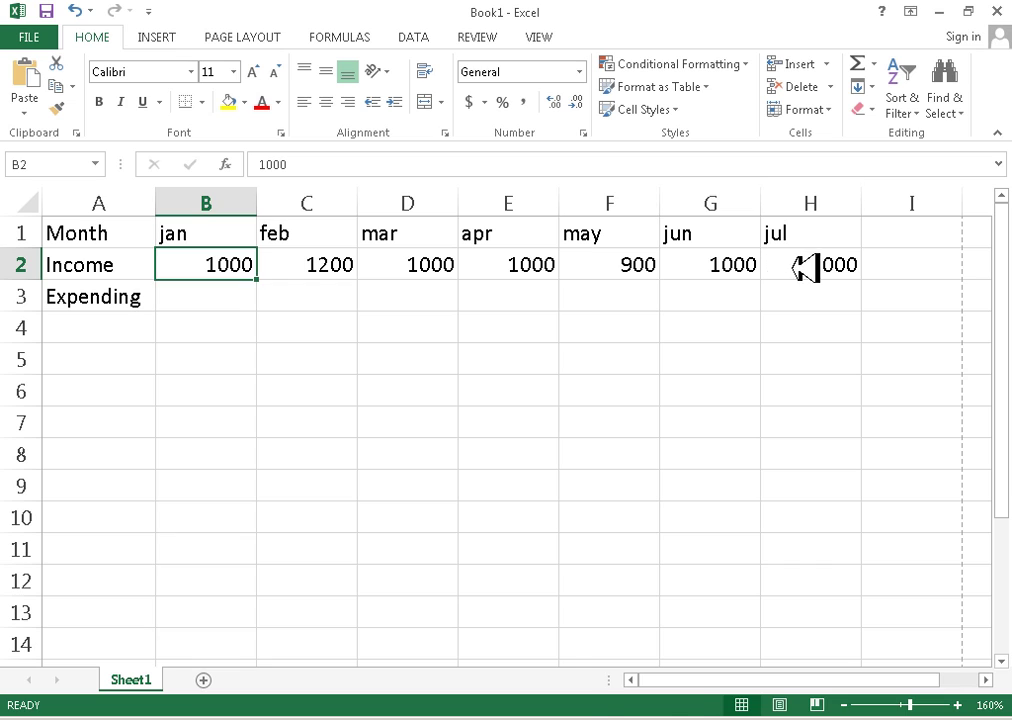
left_click_drag(806, 266, 140, 269)
left_click(203, 270)
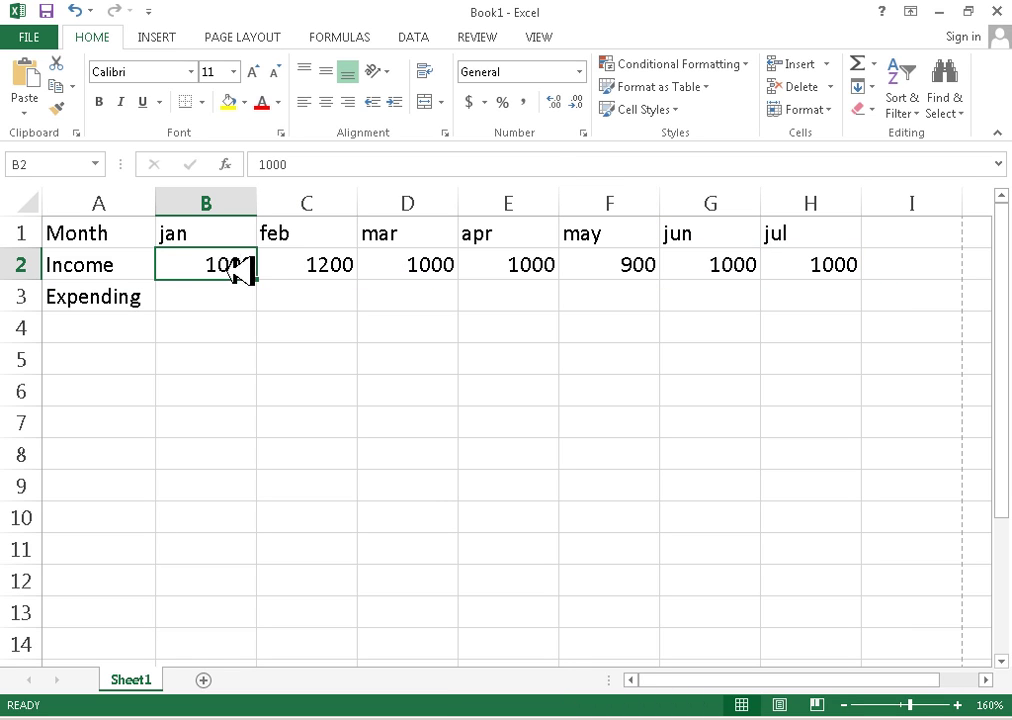
left_click(440, 273)
left_click(513, 271)
left_click(738, 266)
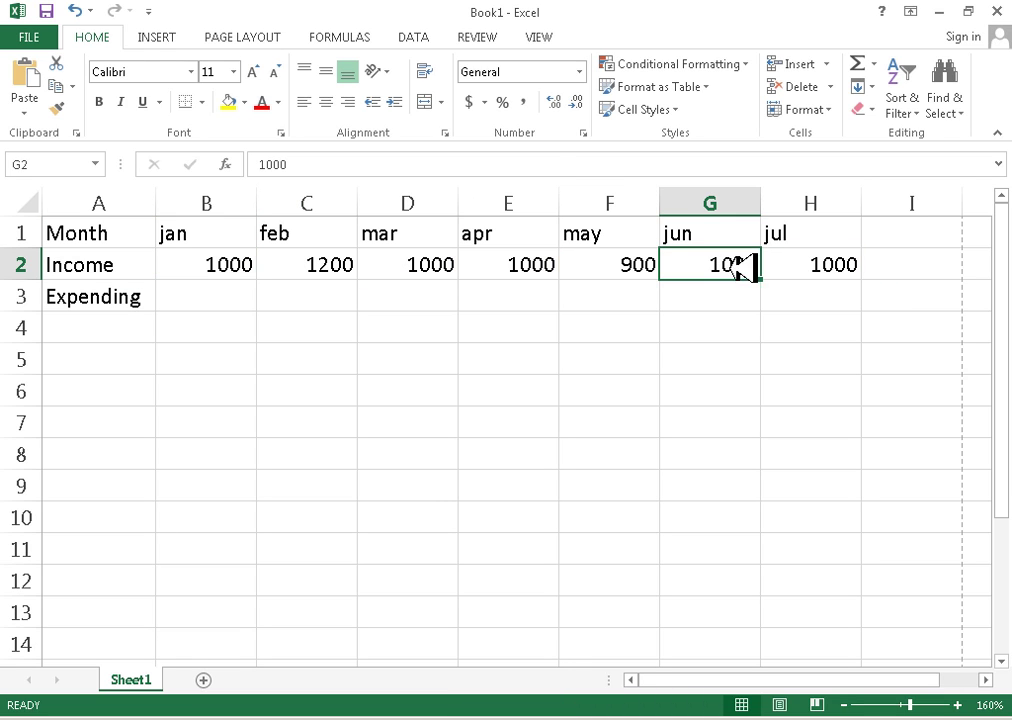
Copy the jan income from B2 and paste it into the Expending row for jan, feb and mar.
left_click(865, 265)
left_click(815, 266)
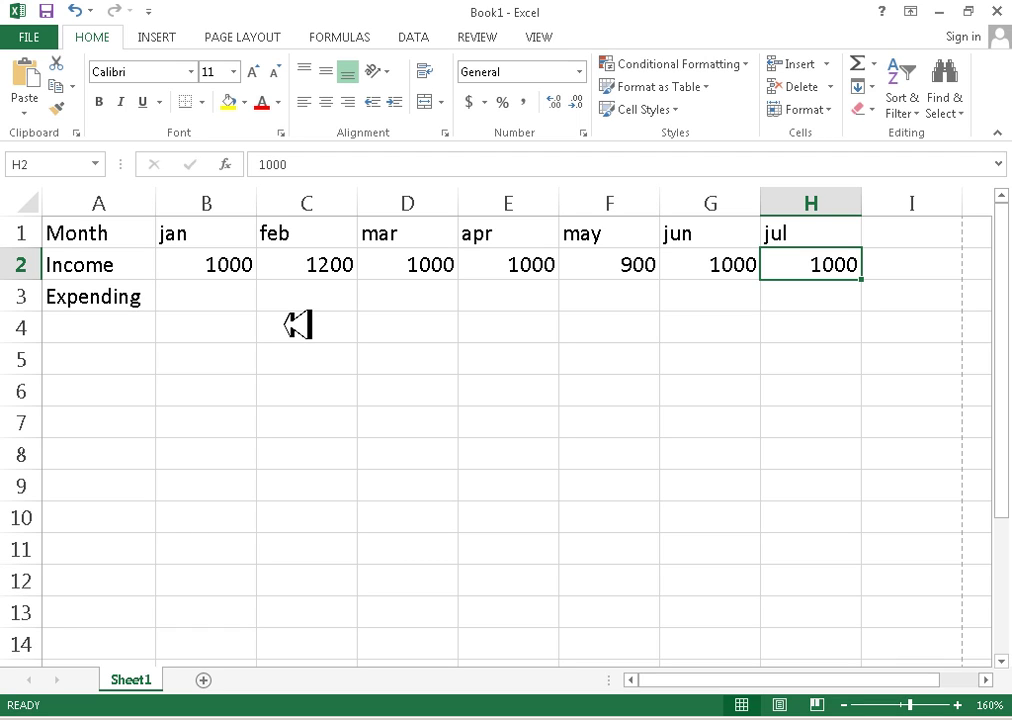
left_click(245, 268)
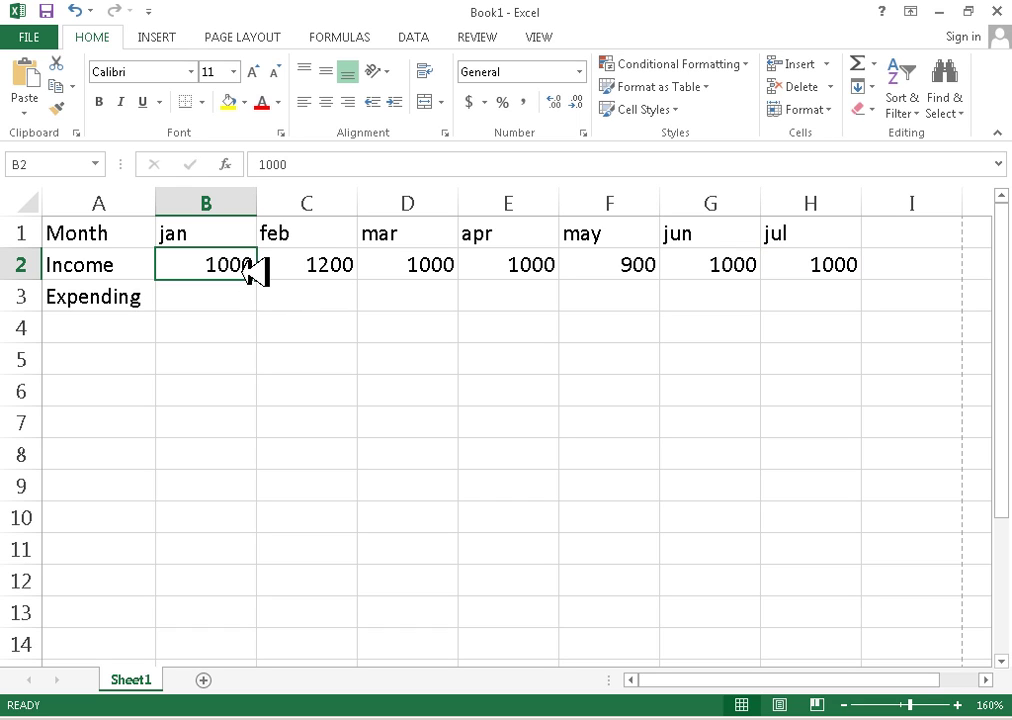
key("ctrl+c")
left_click(257, 295)
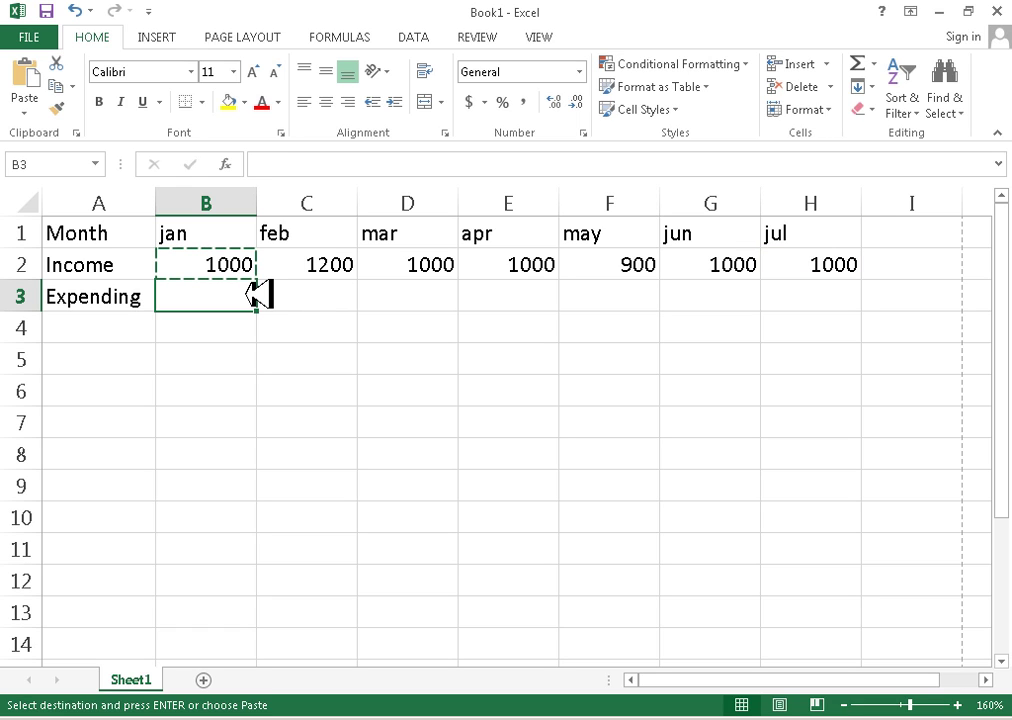
key("ctrl+v")
left_click(290, 295)
key("ctrl+v")
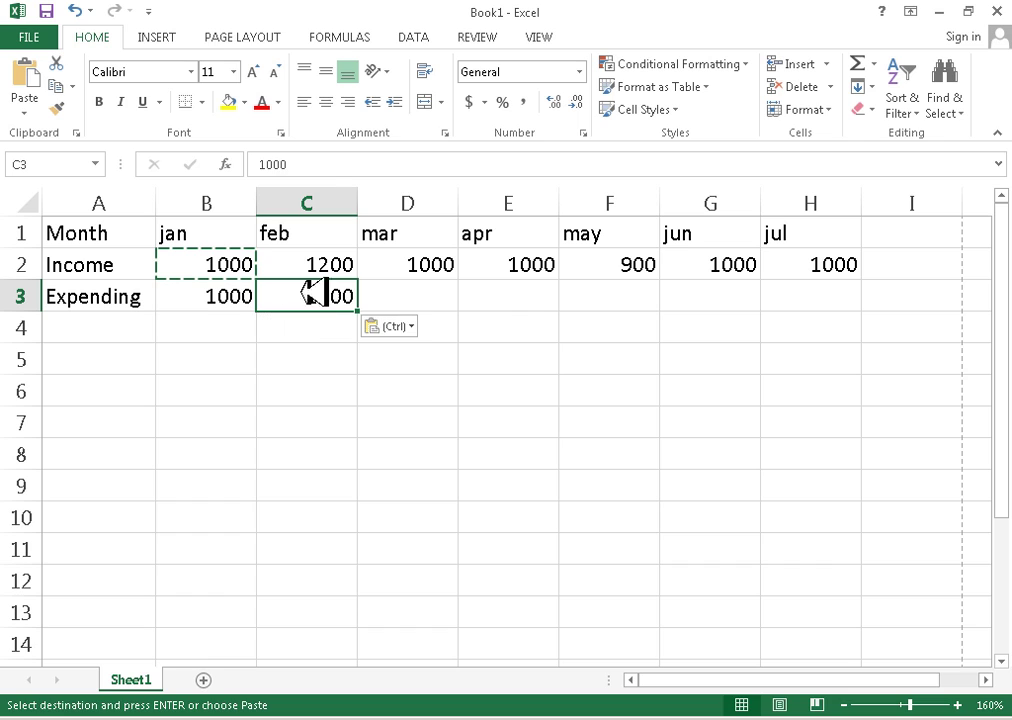
left_click(385, 297)
key("ctrl+v")
Undo the pasted Expending amounts and the income entries for jun and jul.
key("ctrl+z")
key("ctrl+z")
key("ctrl+z")
key("ctrl+z")
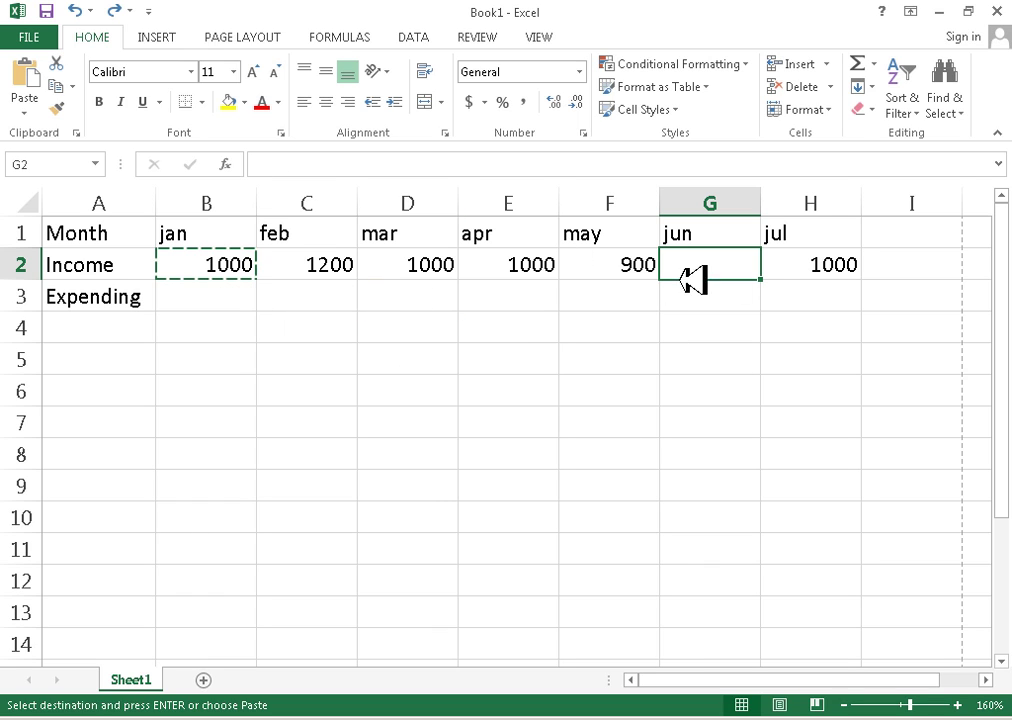
left_click(812, 266)
key("ctrl+z")
key("ctrl+z")
key("ctrl+z")
key("ctrl+z")
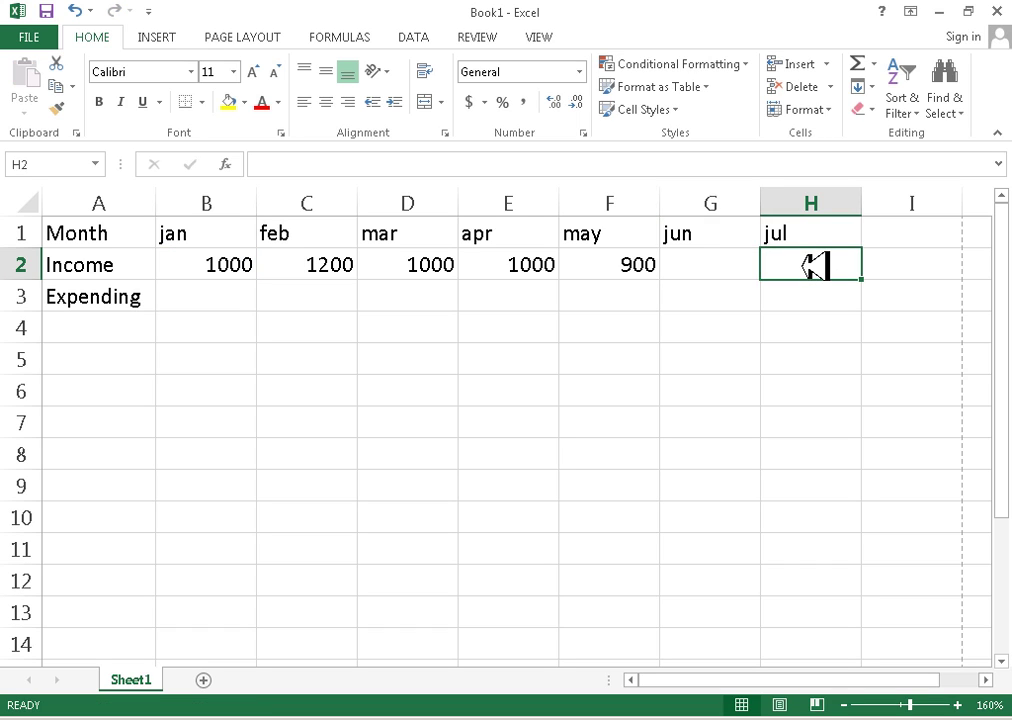
Clear the income amounts for apr, mar and jan in E2, D2 and B2.
key("Left")
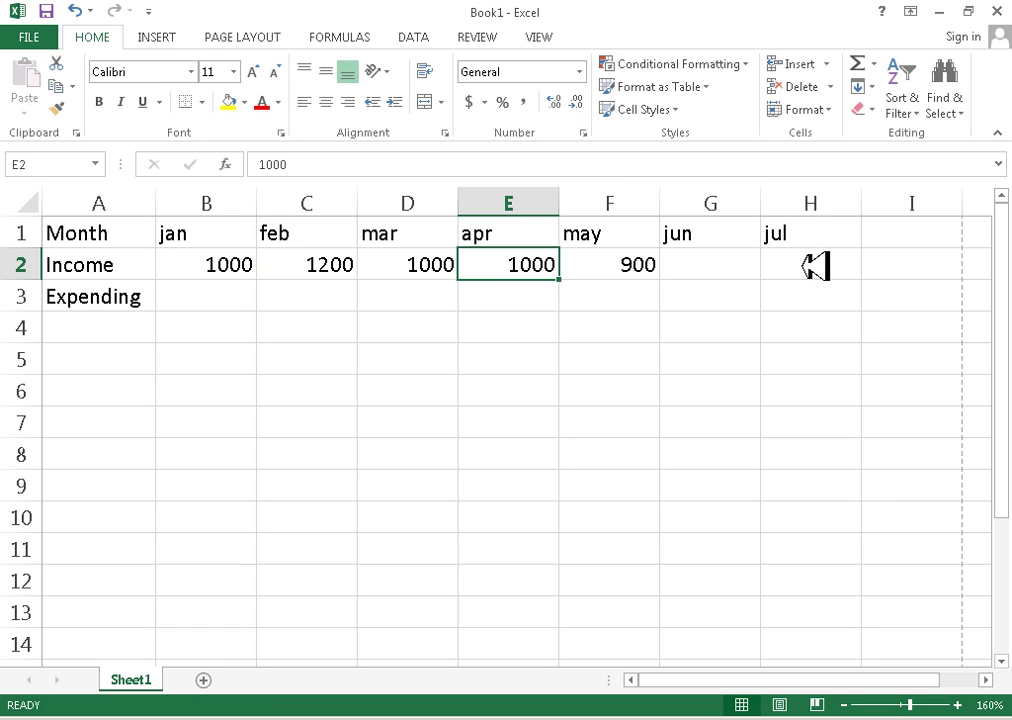
key("Delete")
key("Left")
key("Left")
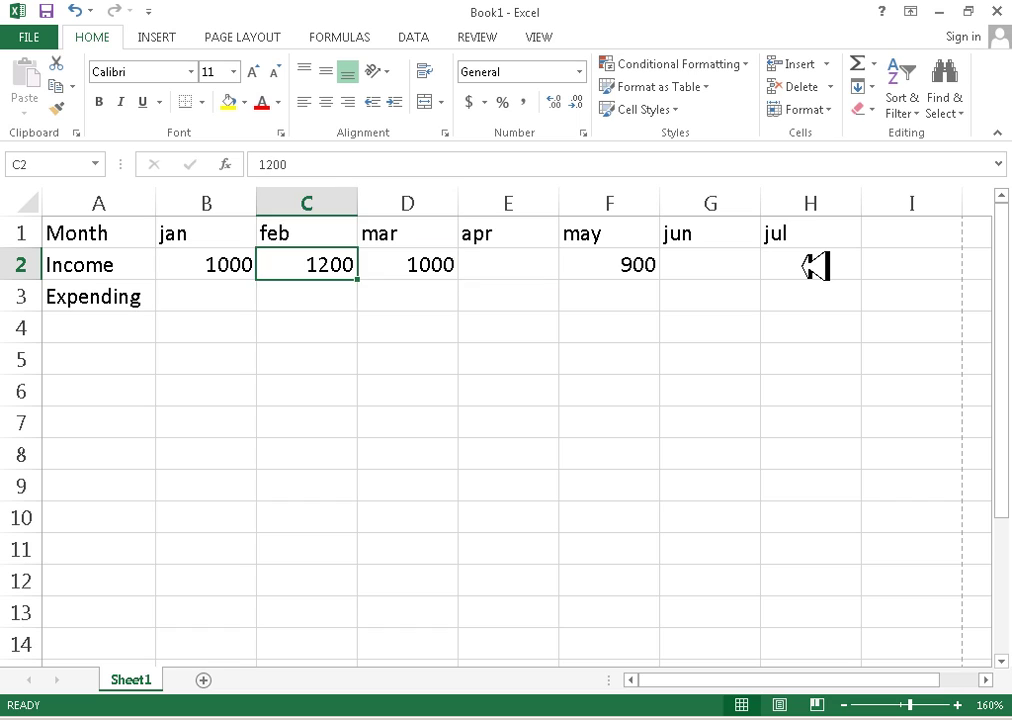
key("Right")
key("Down")
key("Up")
key("Delete")
key("Left")
key("Left")
key("Delete")
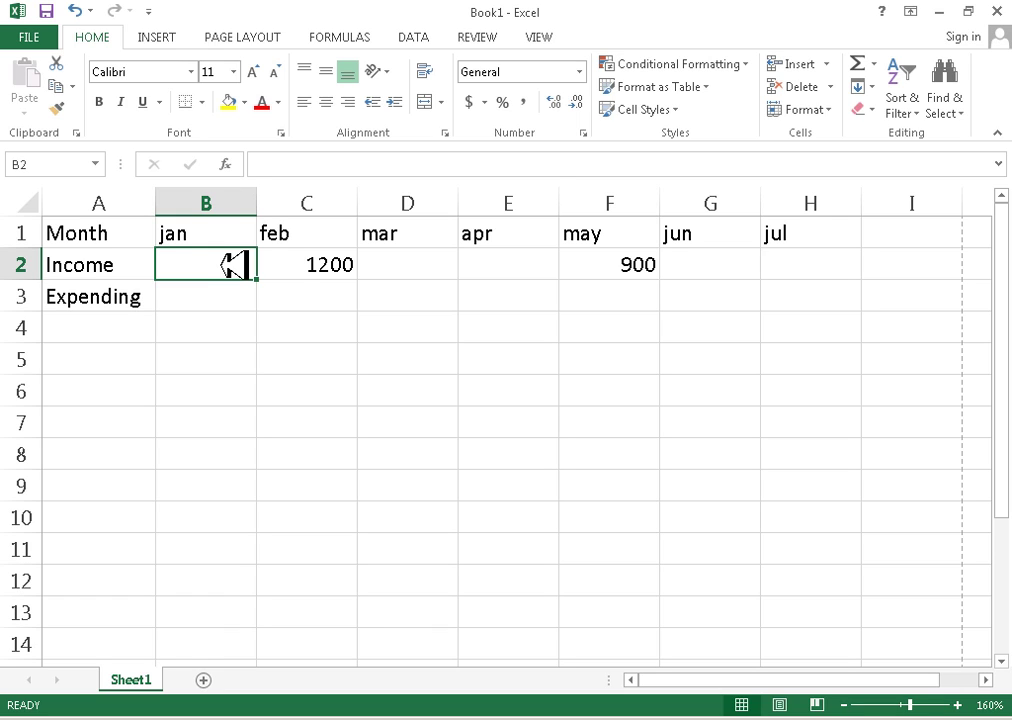
Fill the non-adjacent income cells B2, D2, E2, G2 and H2 with 1000 in a single entry.
left_click(425, 266, "ctrl")
left_click(512, 266, "ctrl")
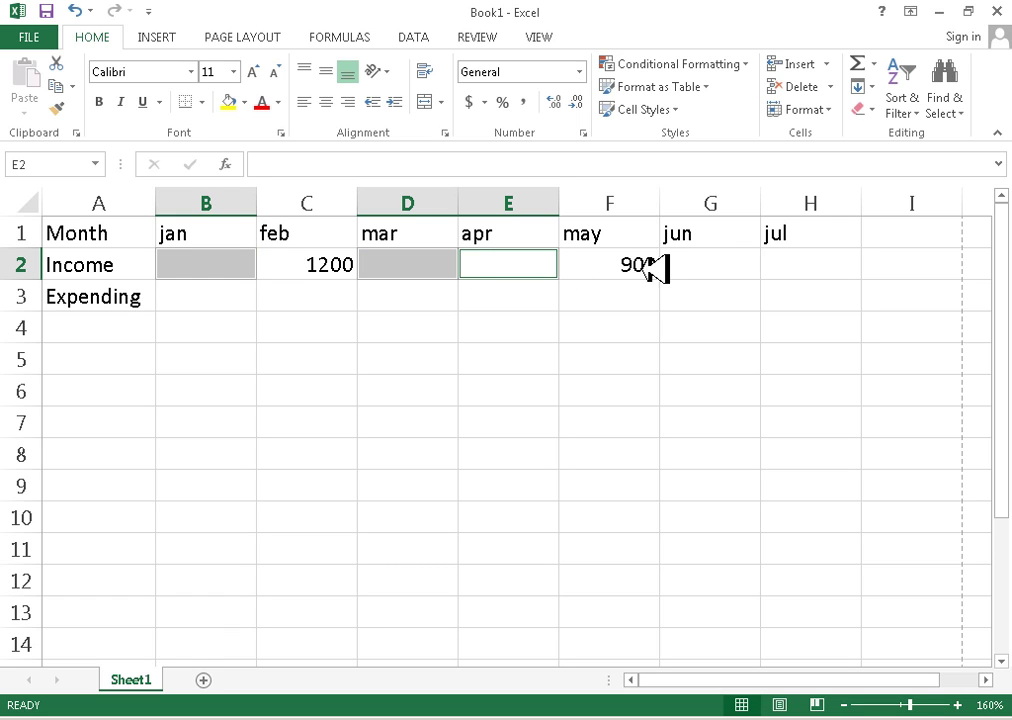
left_click(696, 265, "ctrl")
left_click(788, 266, "ctrl")
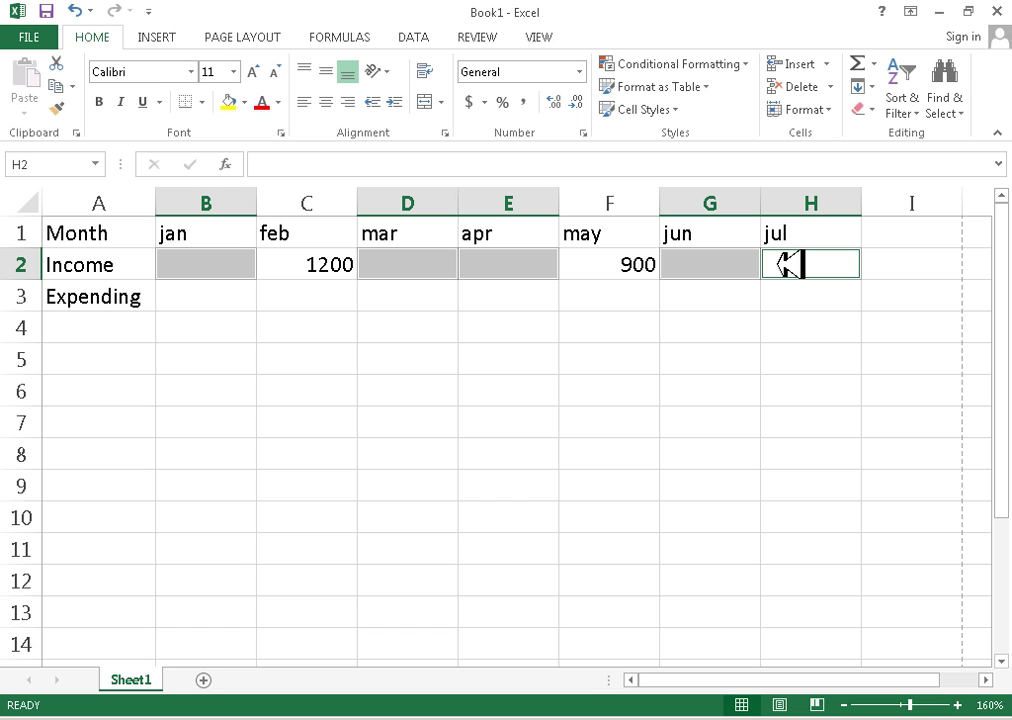
type("1000")
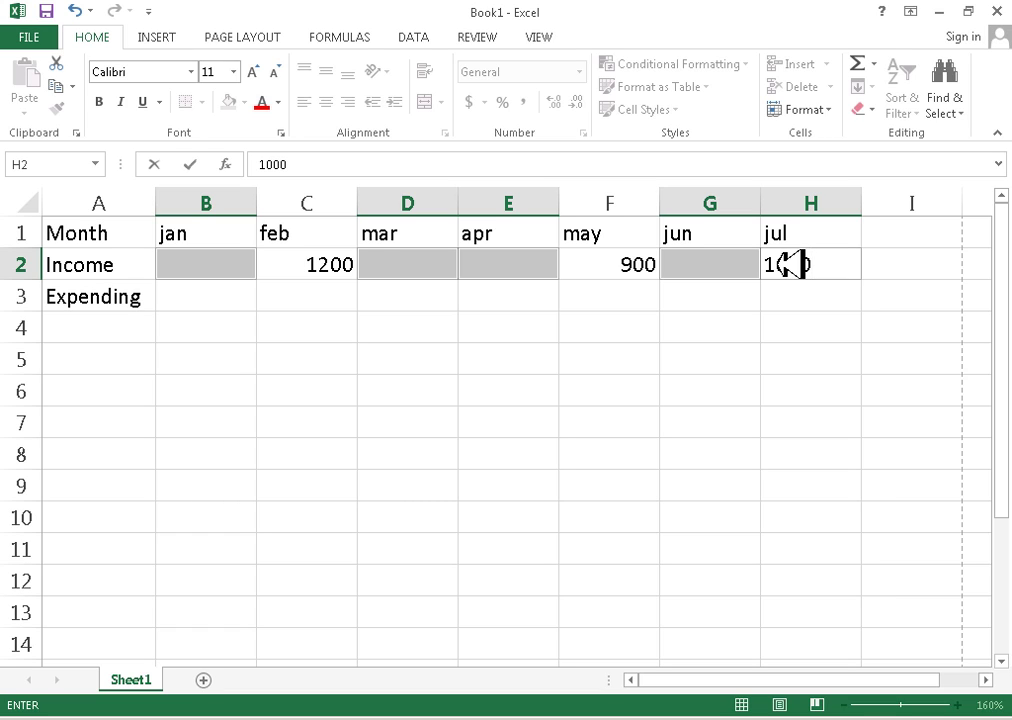
key("ctrl+Return")
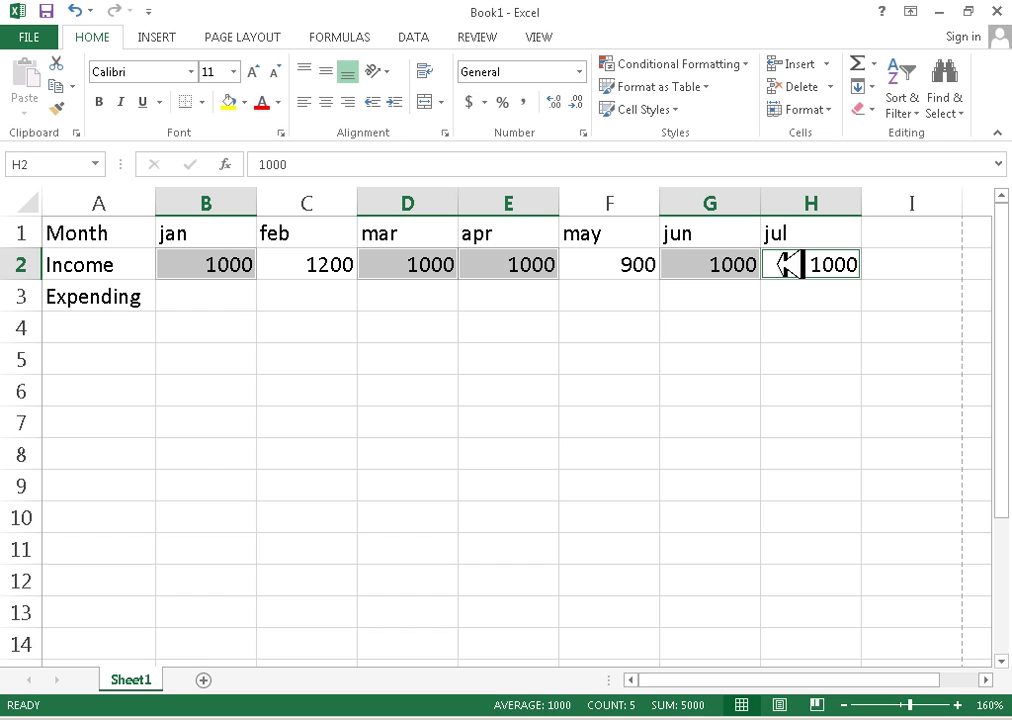
left_click(205, 302)
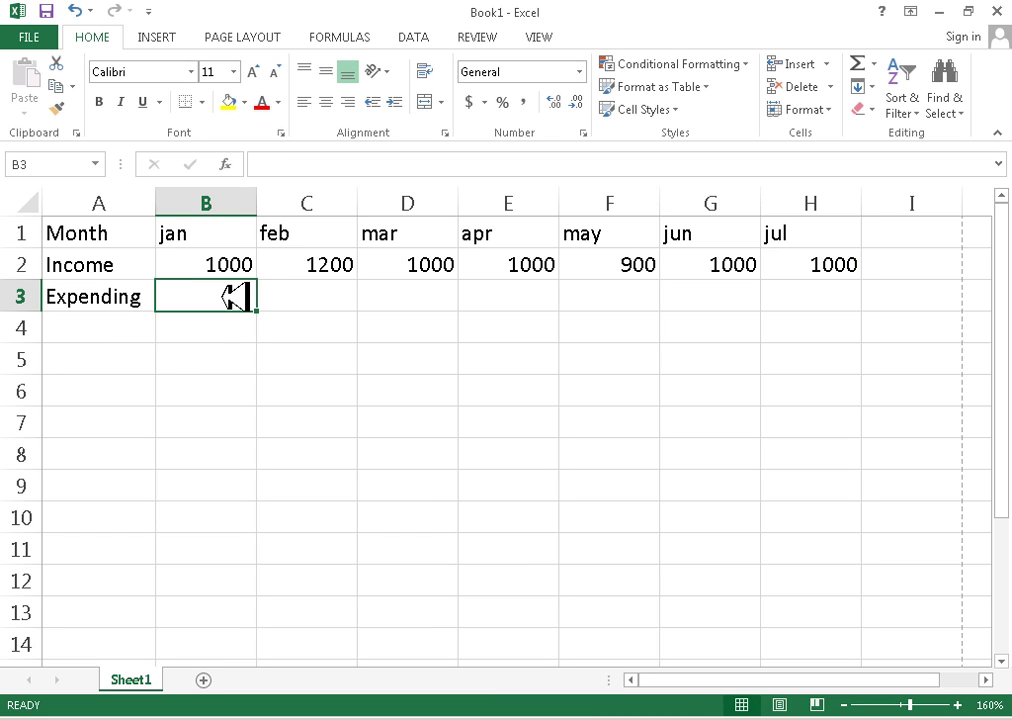
left_click(342, 302, "ctrl")
left_click(450, 300, "ctrl")
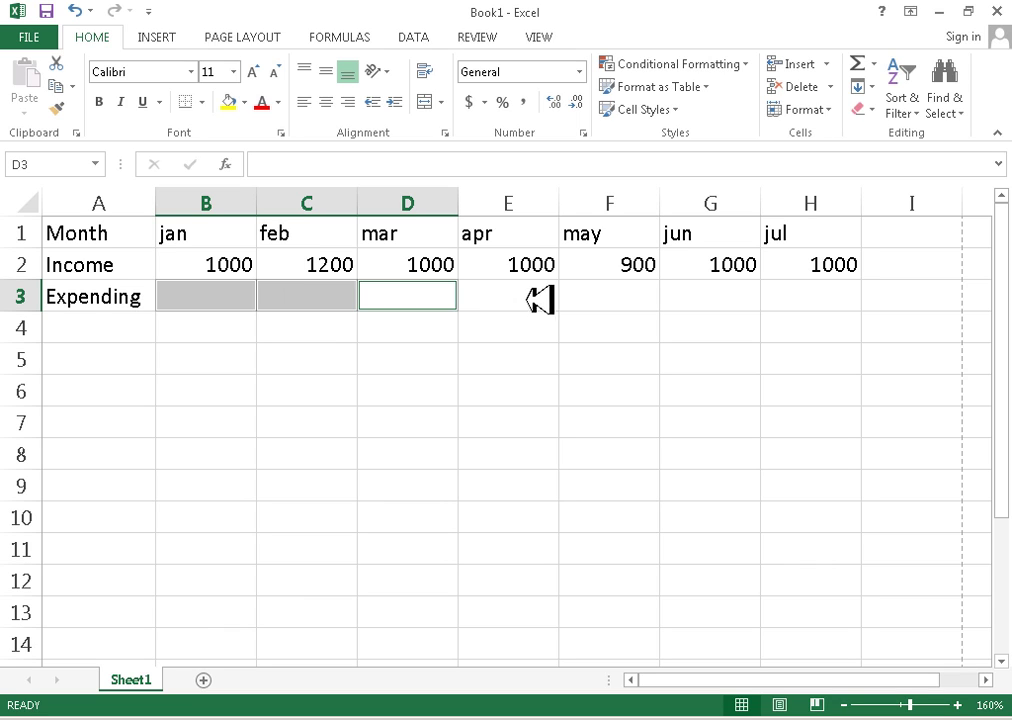
left_click(540, 300, "ctrl")
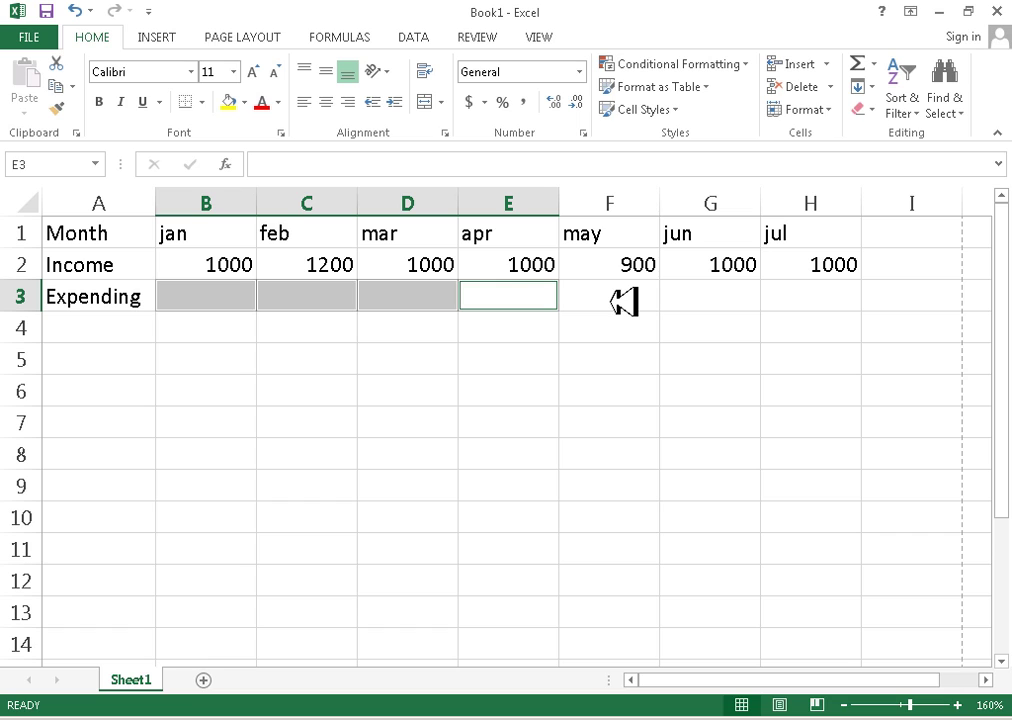
left_click(620, 302, "ctrl")
left_click(752, 300, "ctrl")
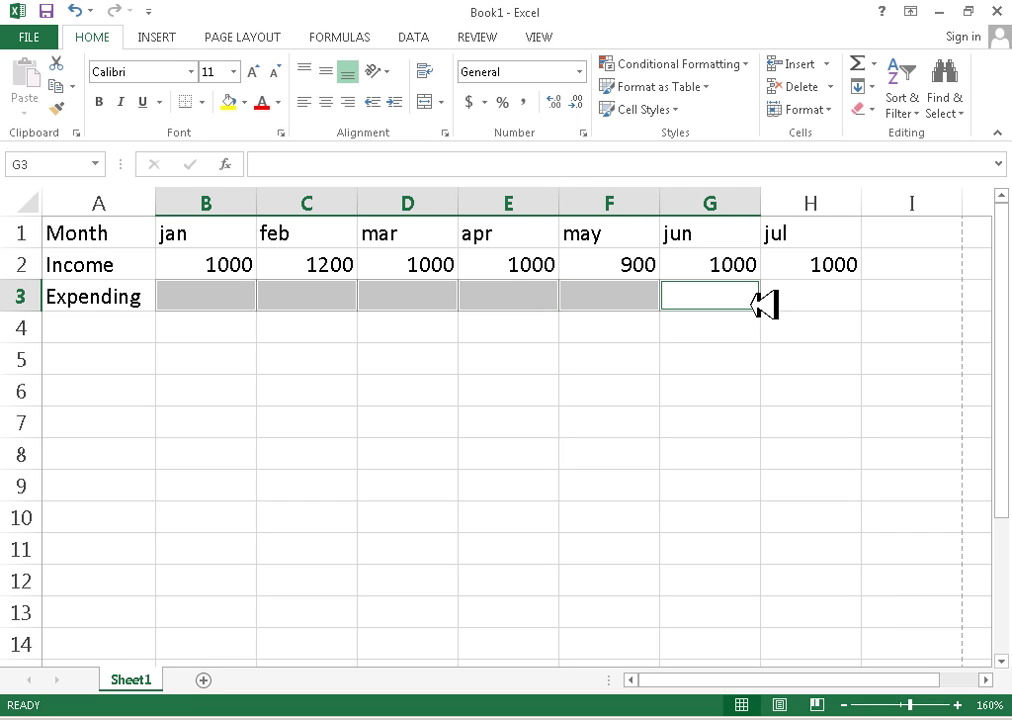
left_click(806, 298, "ctrl")
left_click(632, 380)
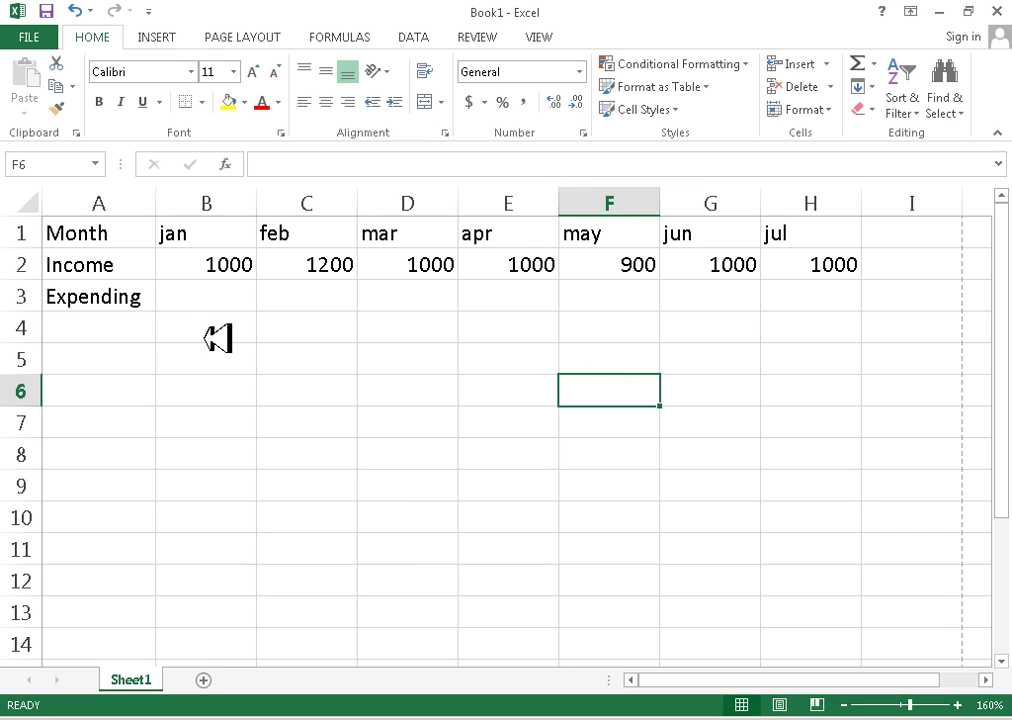
Fill the non-adjacent Expending cells B3, D3, E3, G3 and H3 with 800 in a single entry.
left_click(208, 296)
left_click(445, 296, "ctrl")
left_click(533, 296, "ctrl")
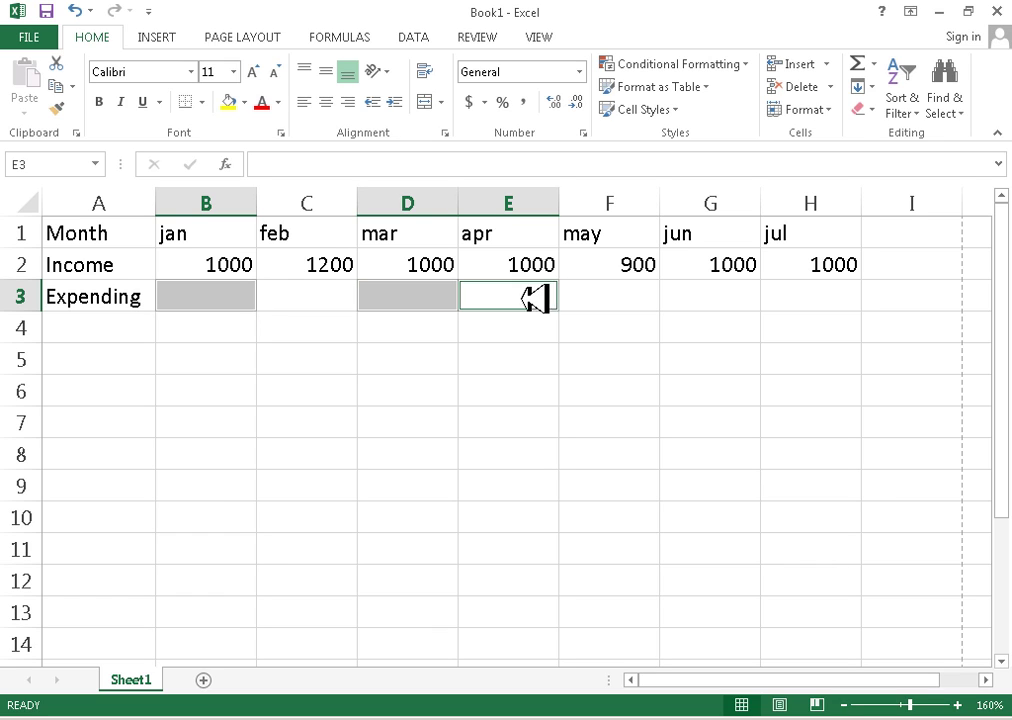
left_click(716, 296, "ctrl")
left_click(832, 294, "ctrl")
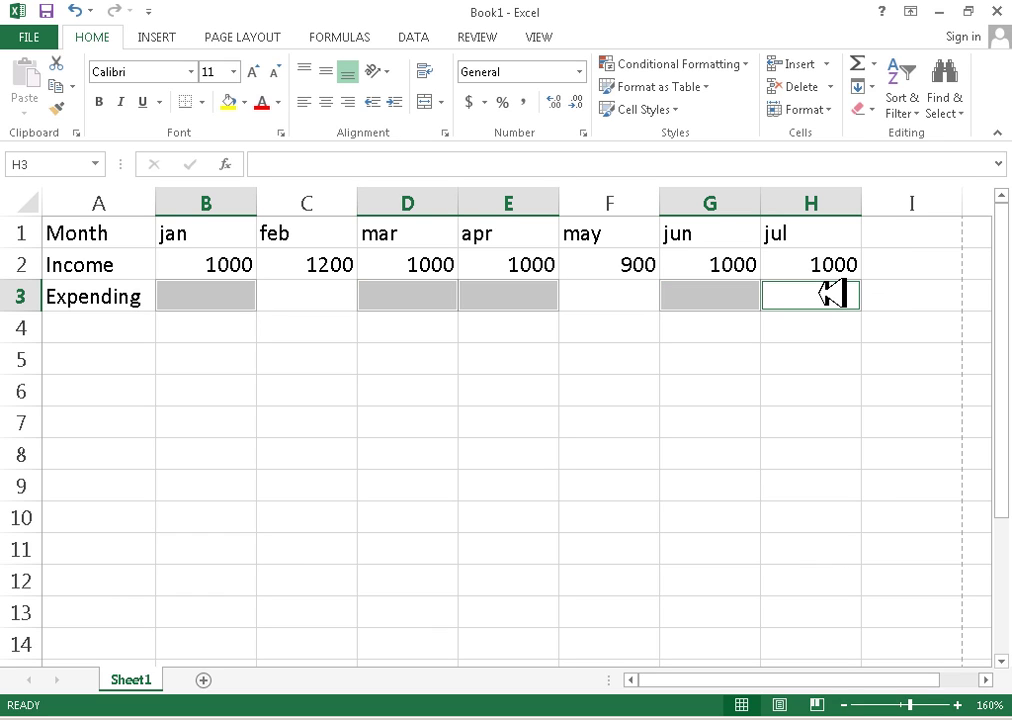
type("800")
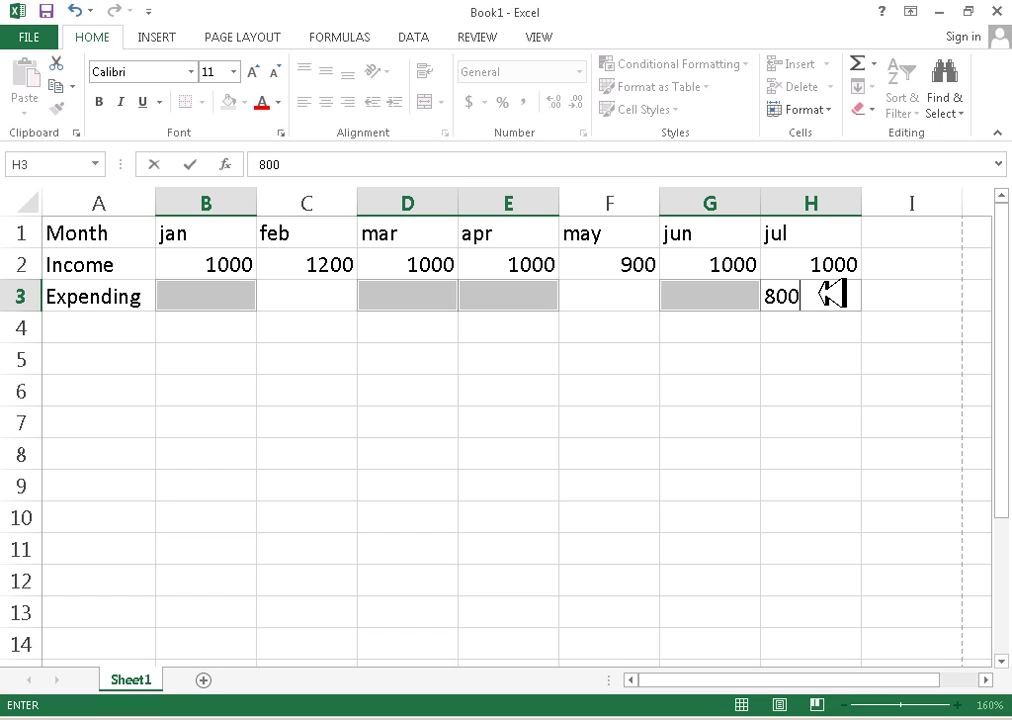
key("ctrl+Return")
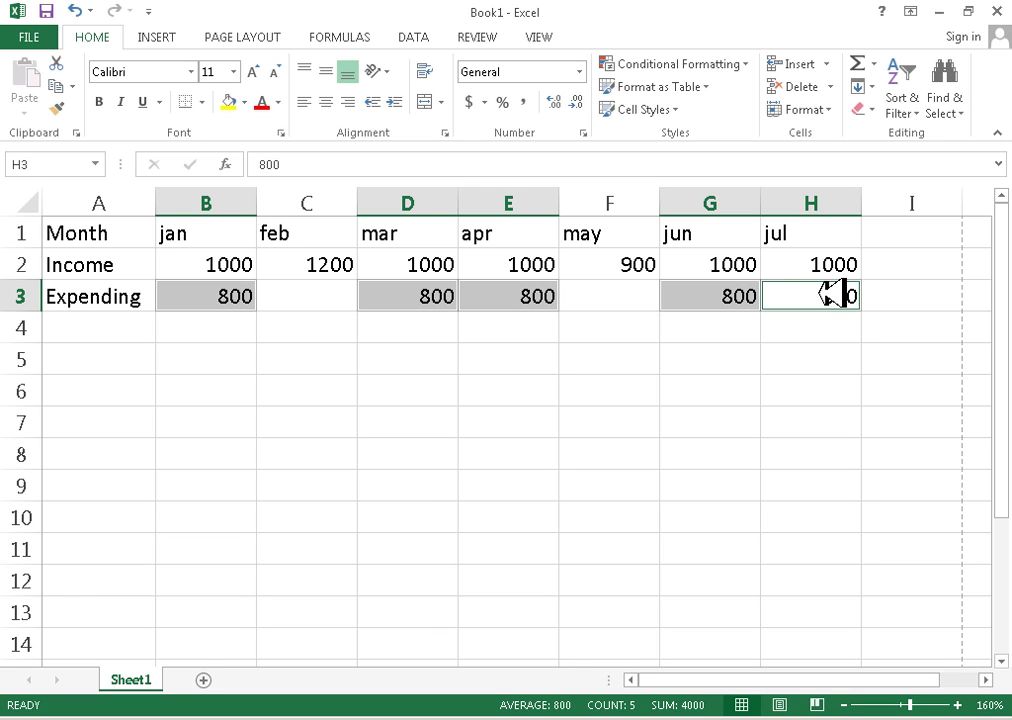
Enter the Expending amounts 1000 for feb in C3 and 700 for may in F3.
left_click(300, 295)
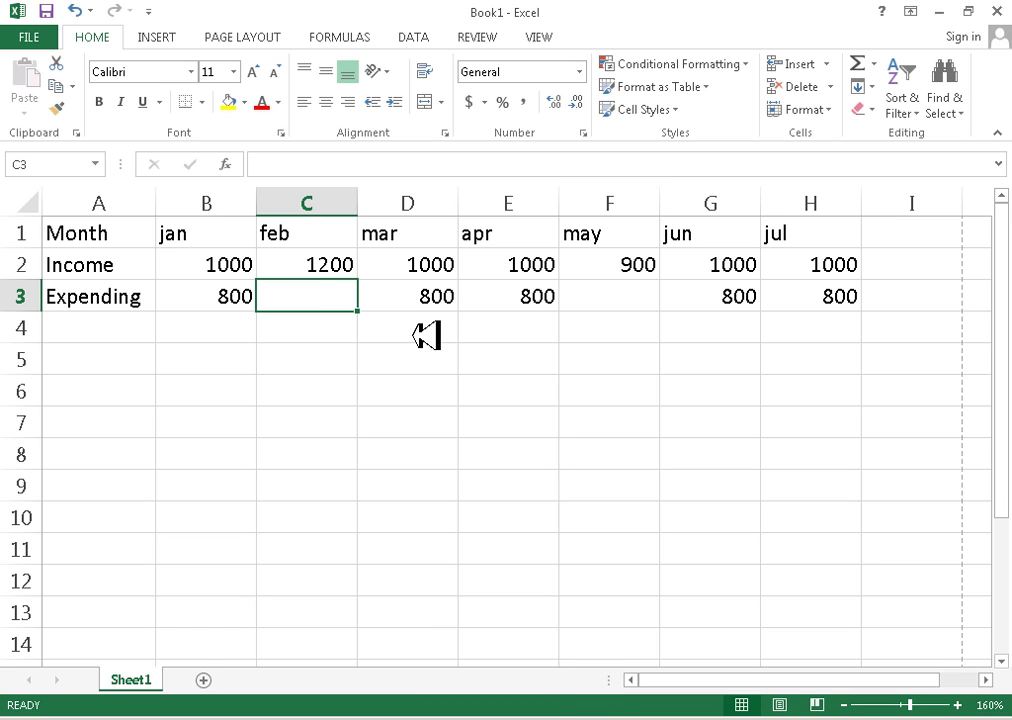
type("1000")
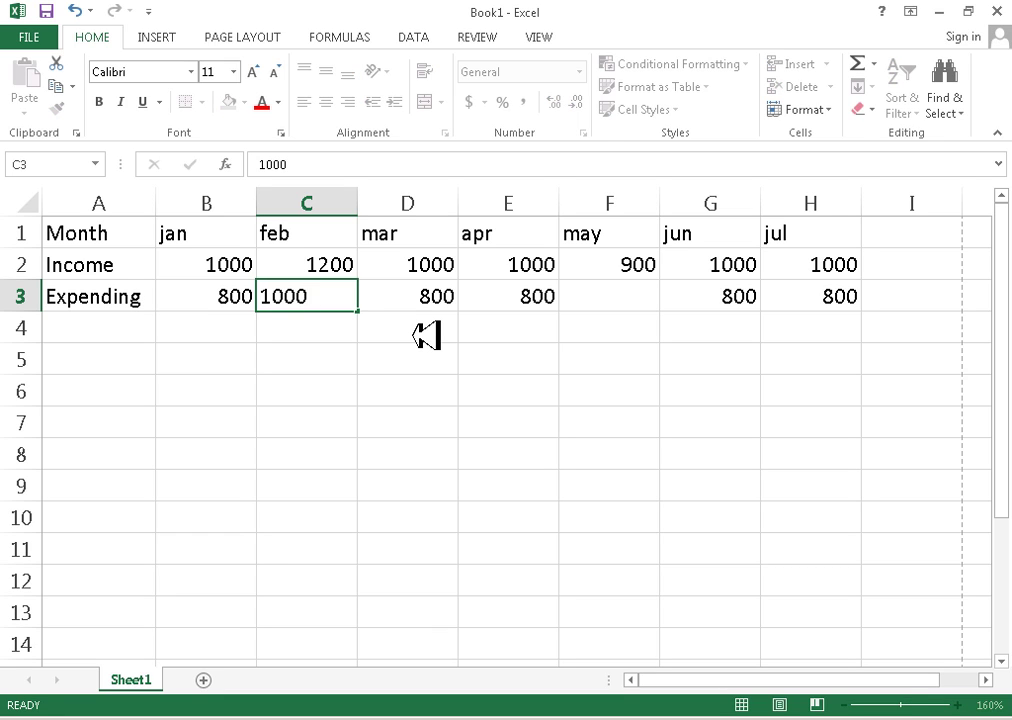
key("ctrl+Return")
key("Right")
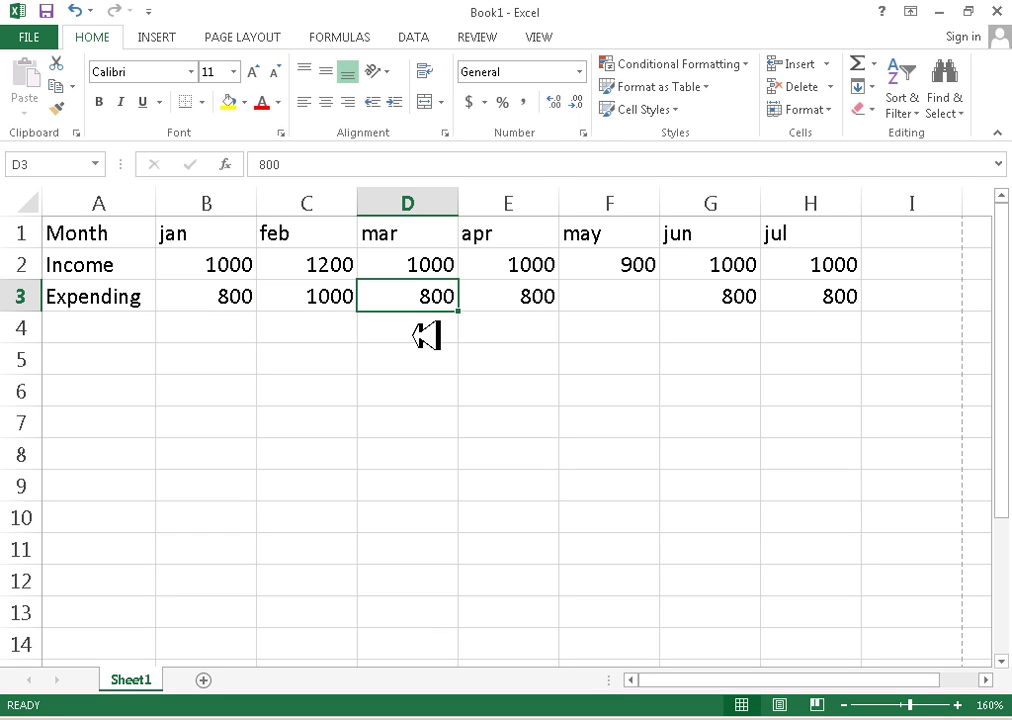
key("Right")
key("Right")
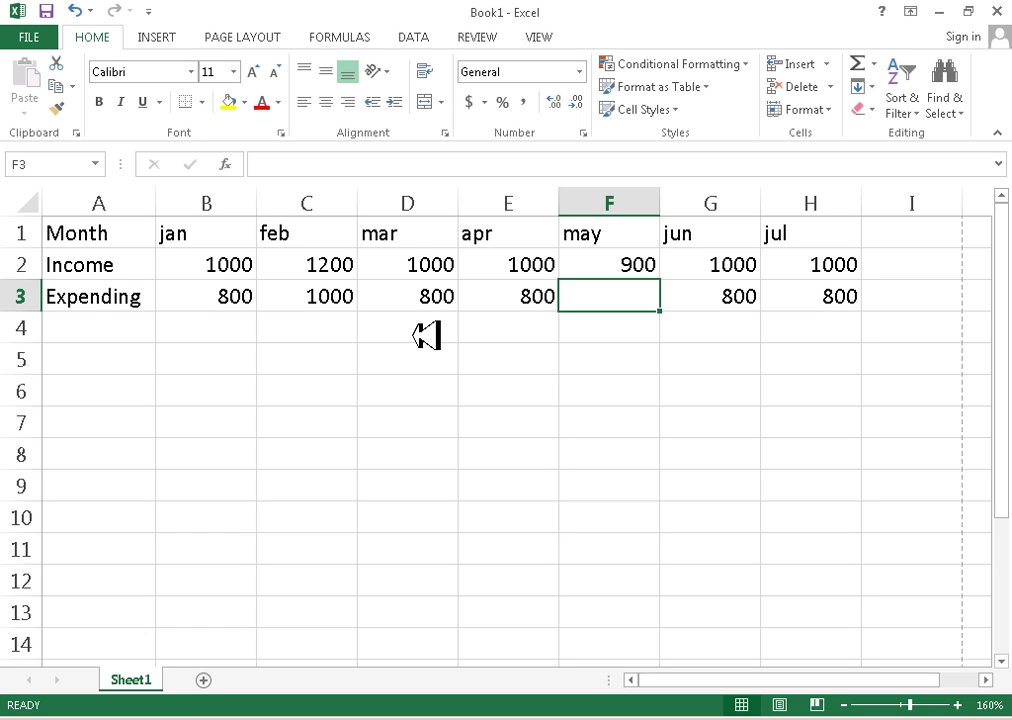
type("1")
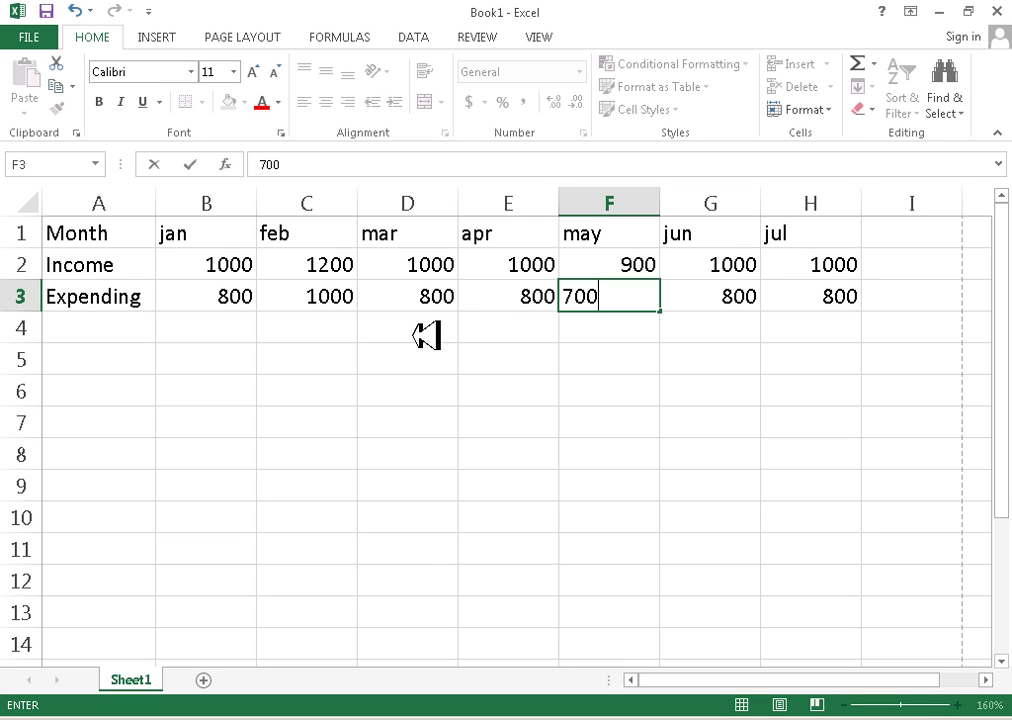
key("Return")
left_click_drag(113, 298, 65, 268)
left_click(820, 296)
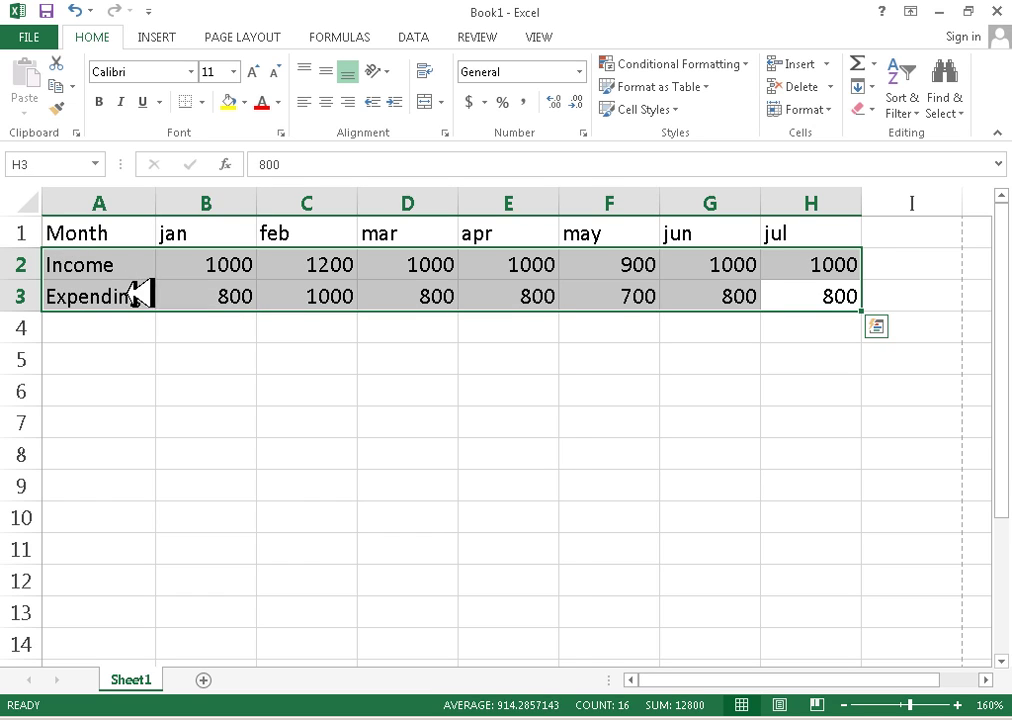
left_click(136, 293)
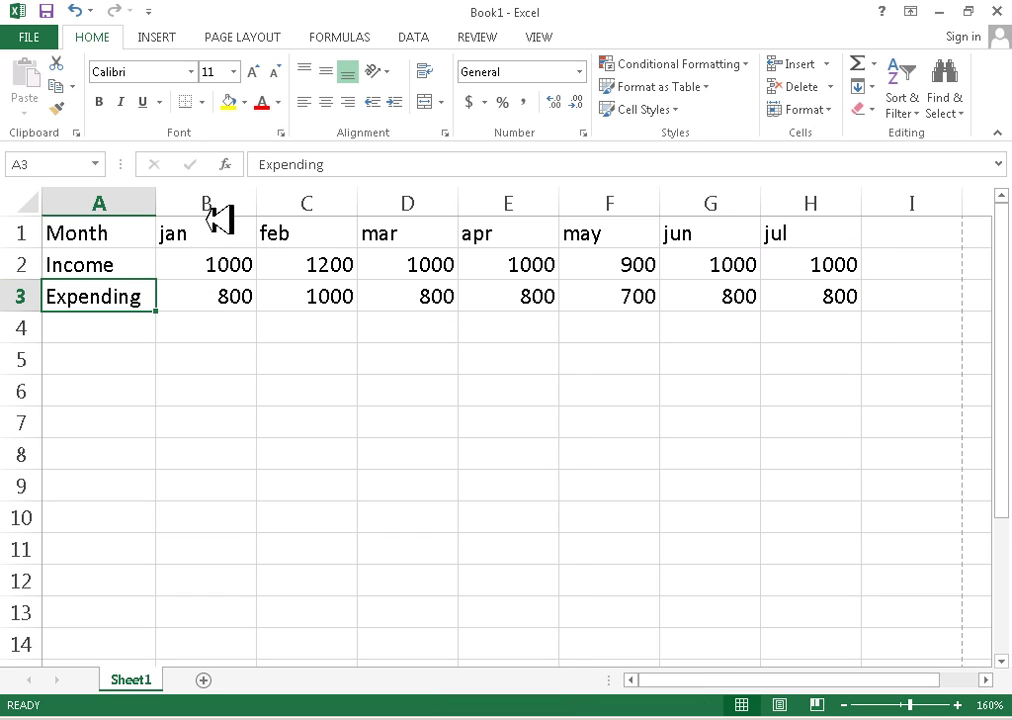
left_click_drag(138, 240, 813, 235)
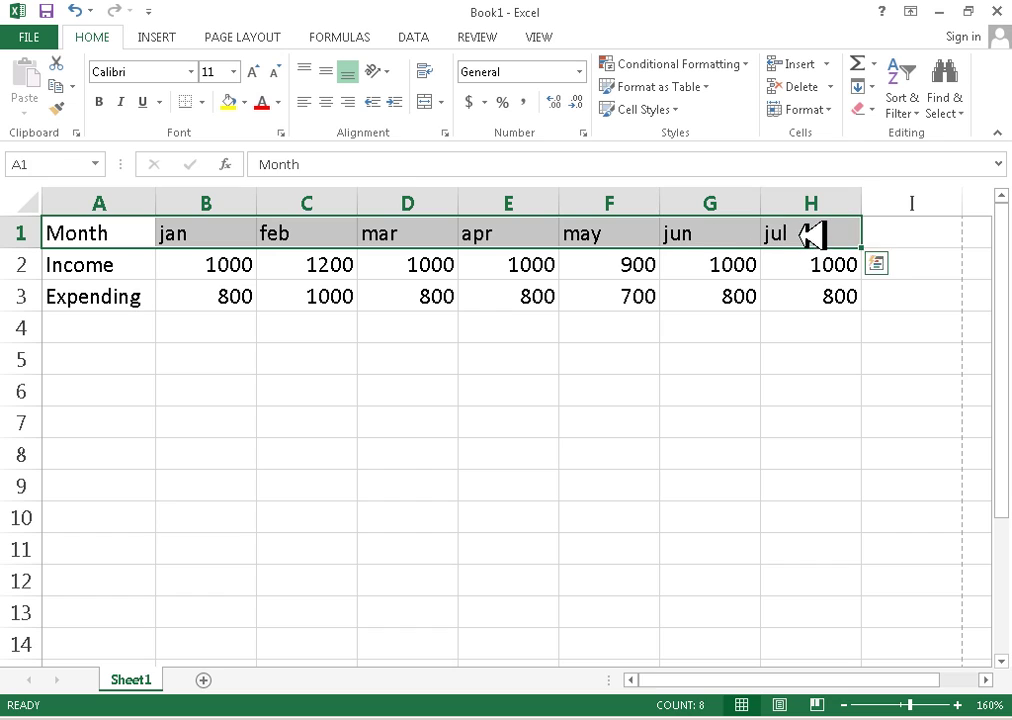
left_click(813, 235)
Set the font colour of the month header row A1:H1 to the standard orange.
left_click_drag(135, 233, 806, 219)
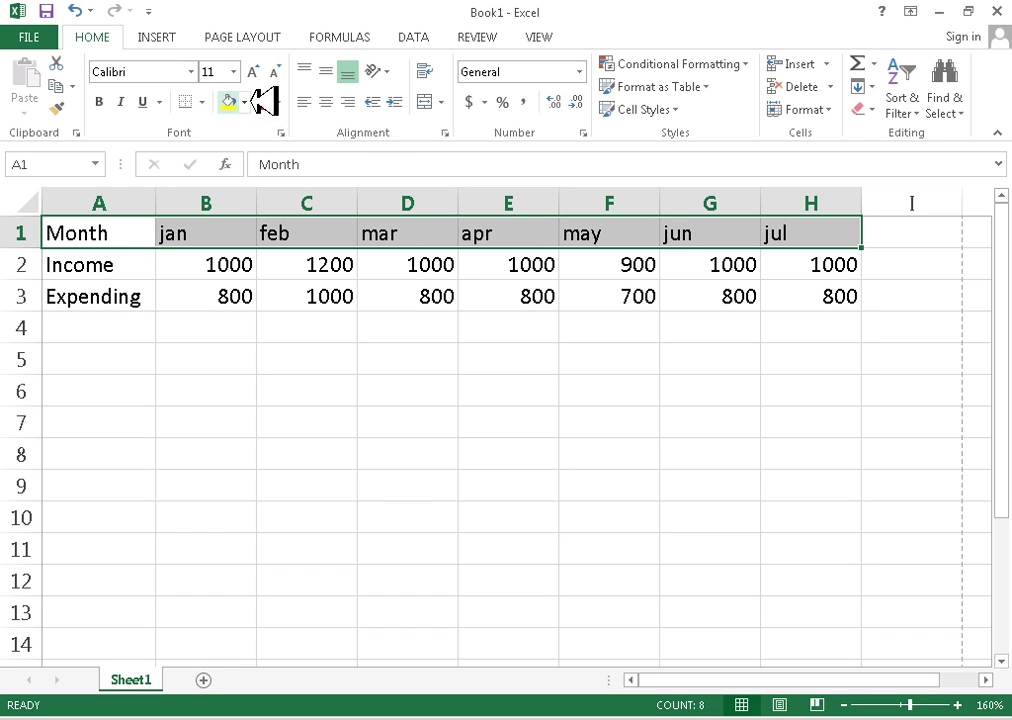
left_click(279, 102)
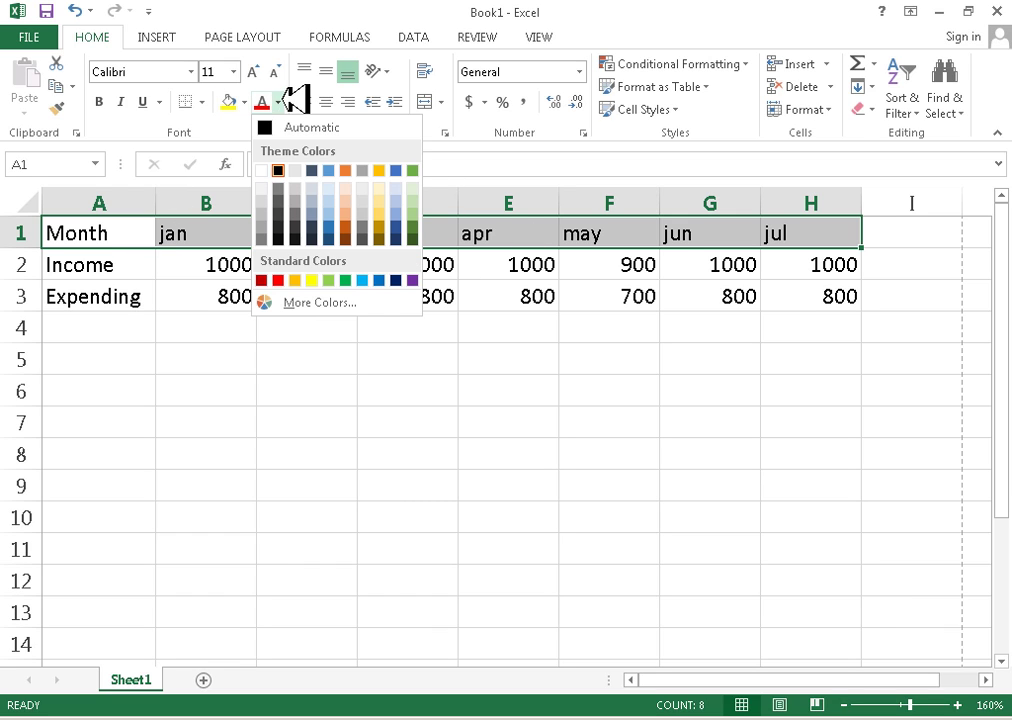
left_click(279, 102)
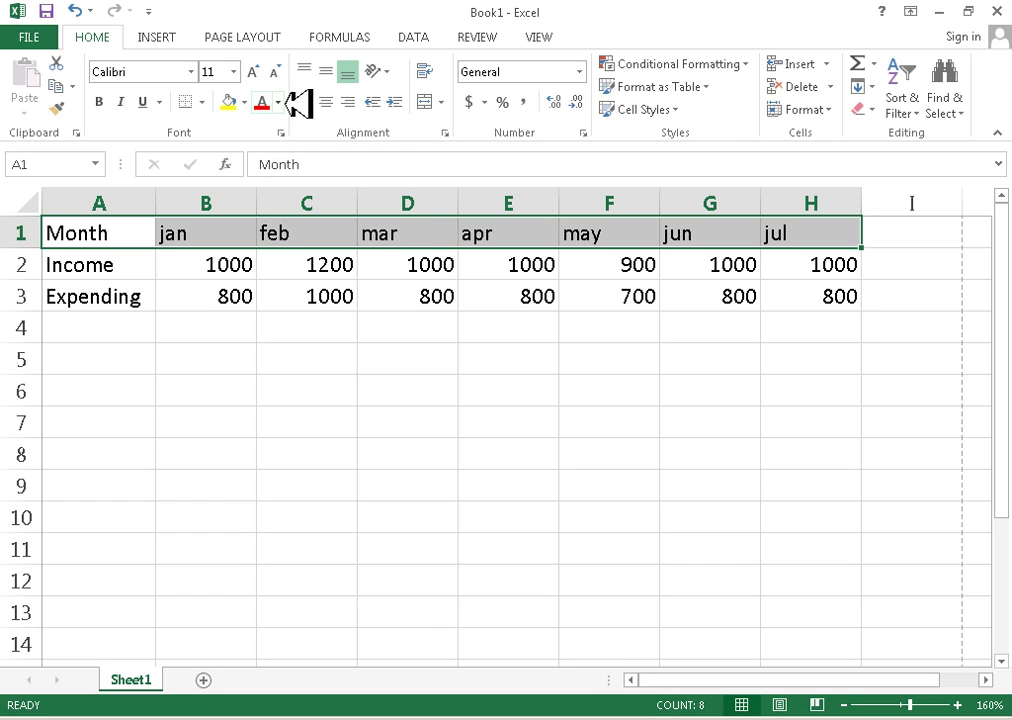
left_click(279, 102)
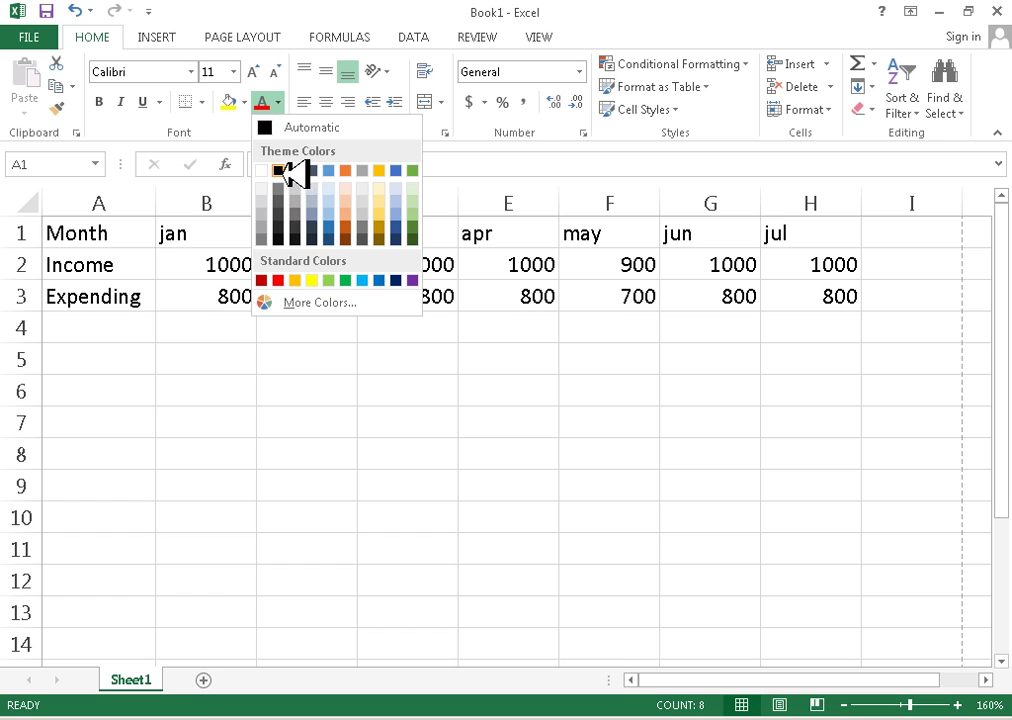
left_click(298, 280)
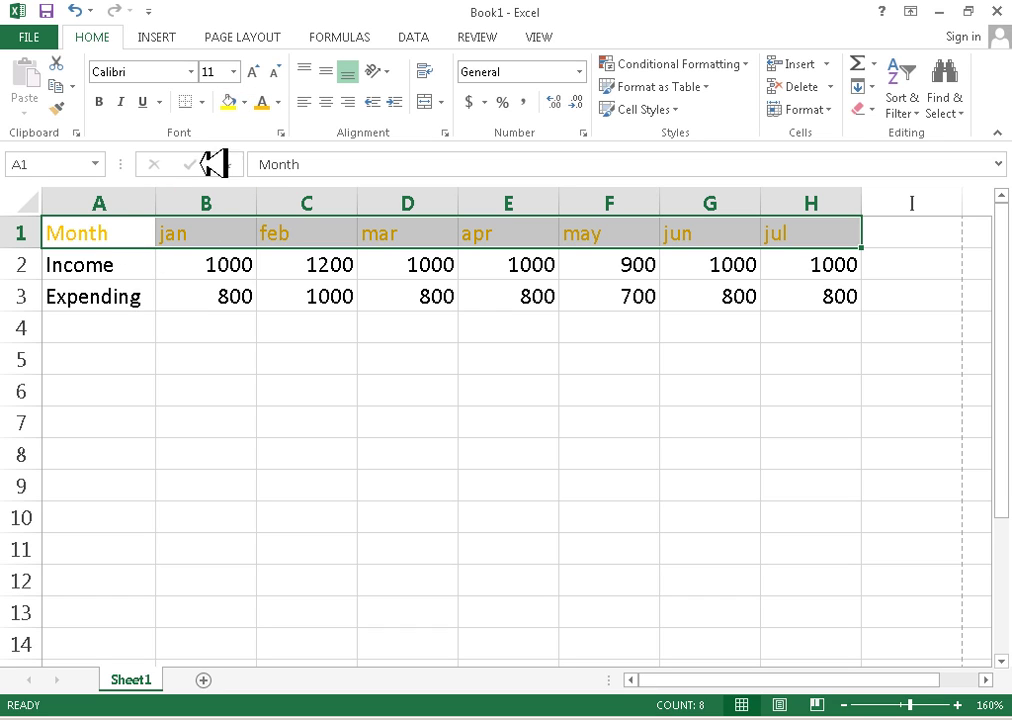
Fill the month header row A1:H1 with the lightest gold theme colour.
left_click(246, 102)
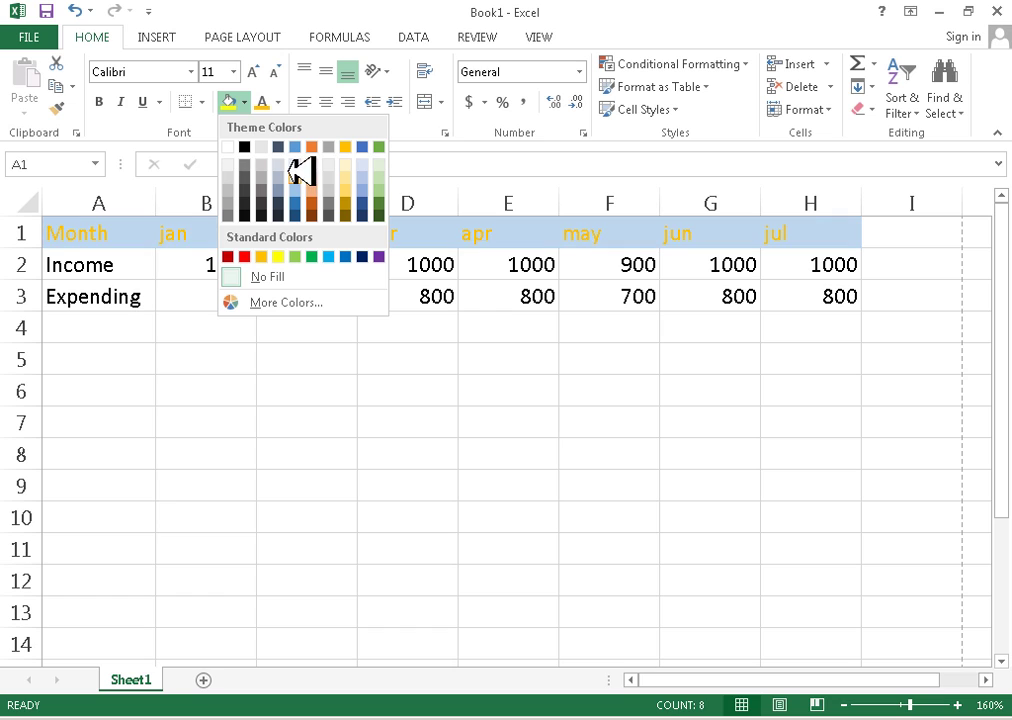
left_click(345, 163)
left_click(323, 270)
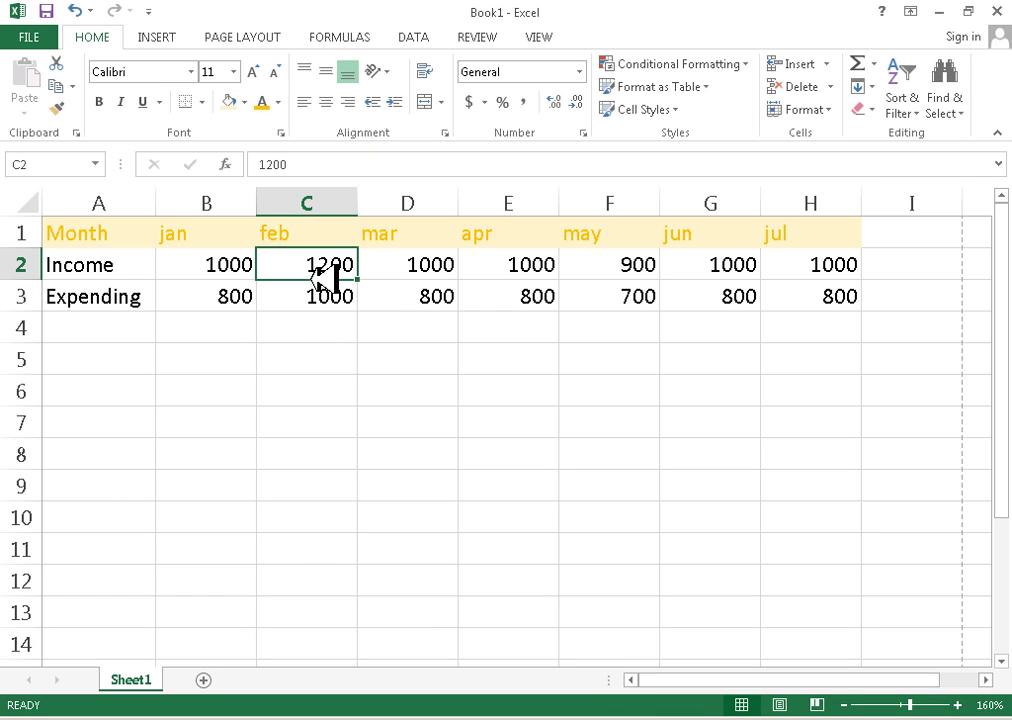
Give the Income and Expending labels in A2:A3 a darker blue theme font colour and a light green fill.
left_click(142, 270)
left_click_drag(142, 270, 140, 299)
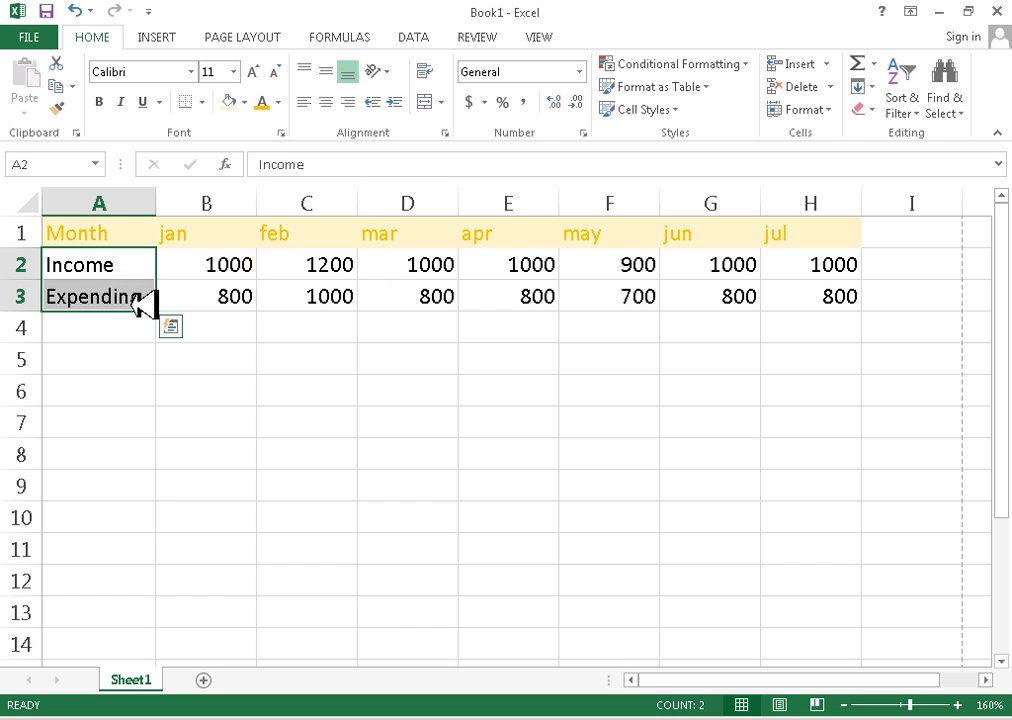
left_click(279, 102)
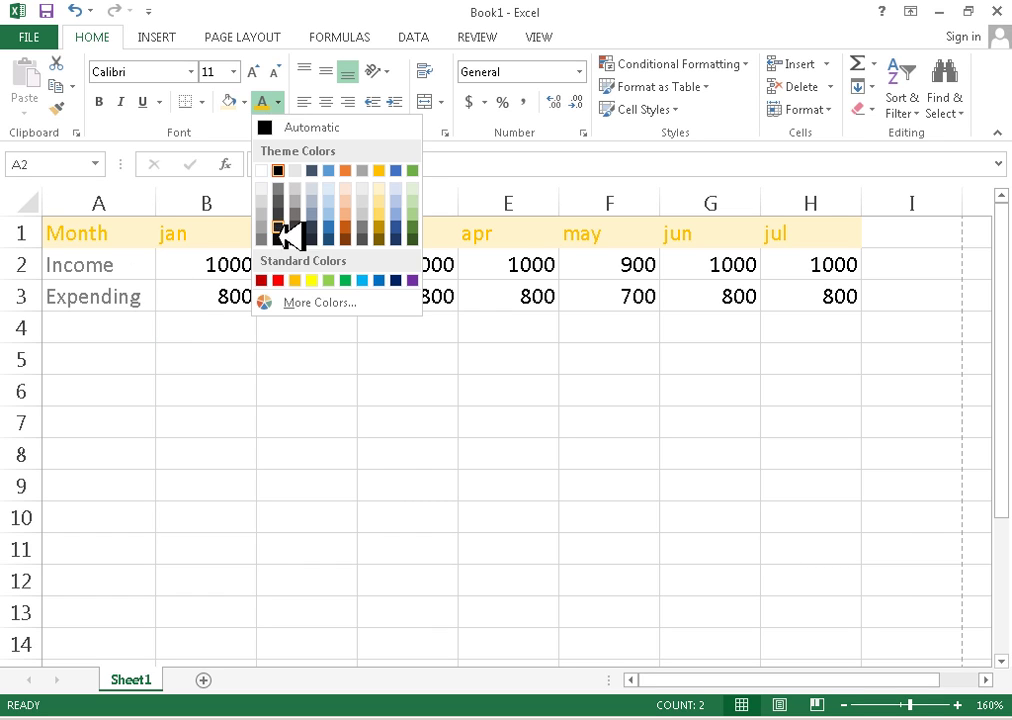
left_click(329, 224)
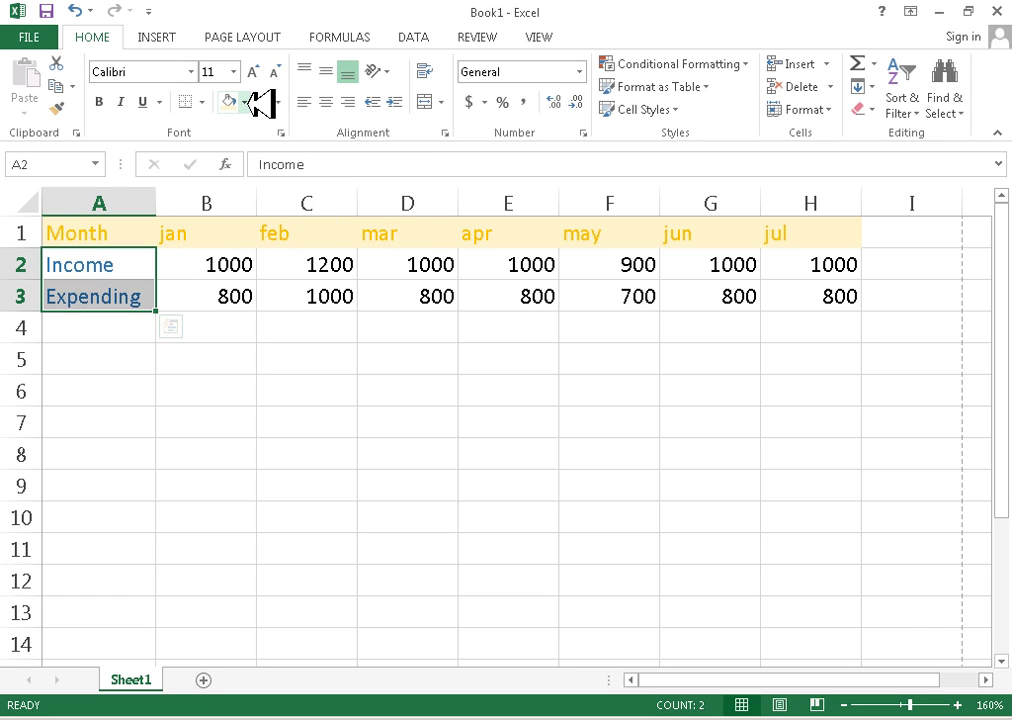
left_click(244, 102)
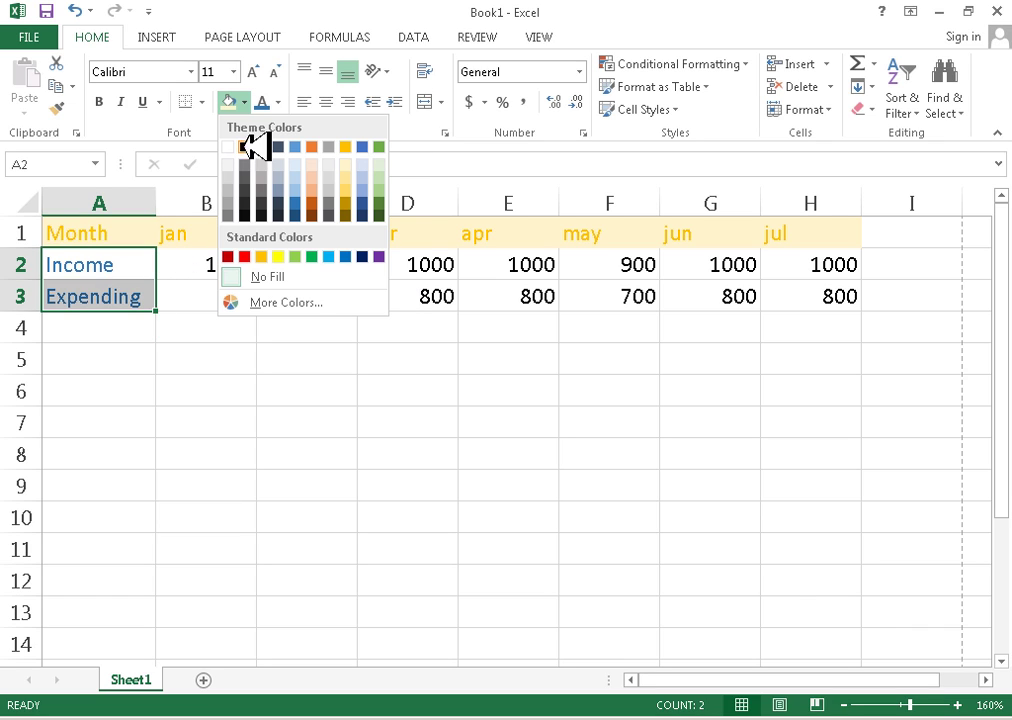
left_click(379, 176)
left_click(334, 329)
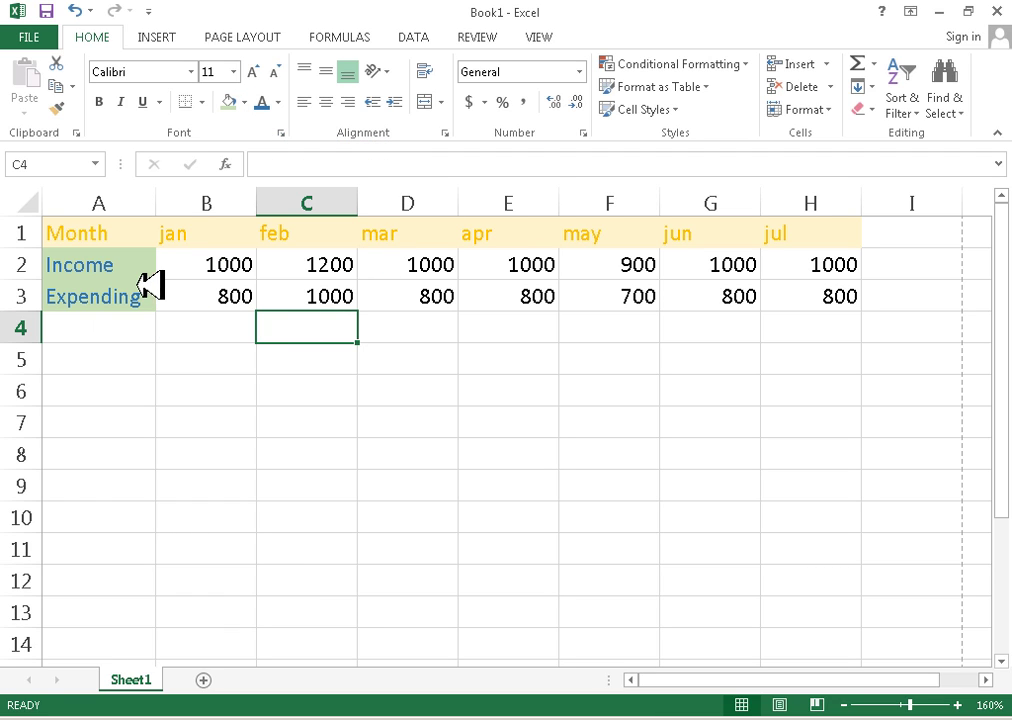
left_click(130, 231)
scroll(136, 307, "down", 1)
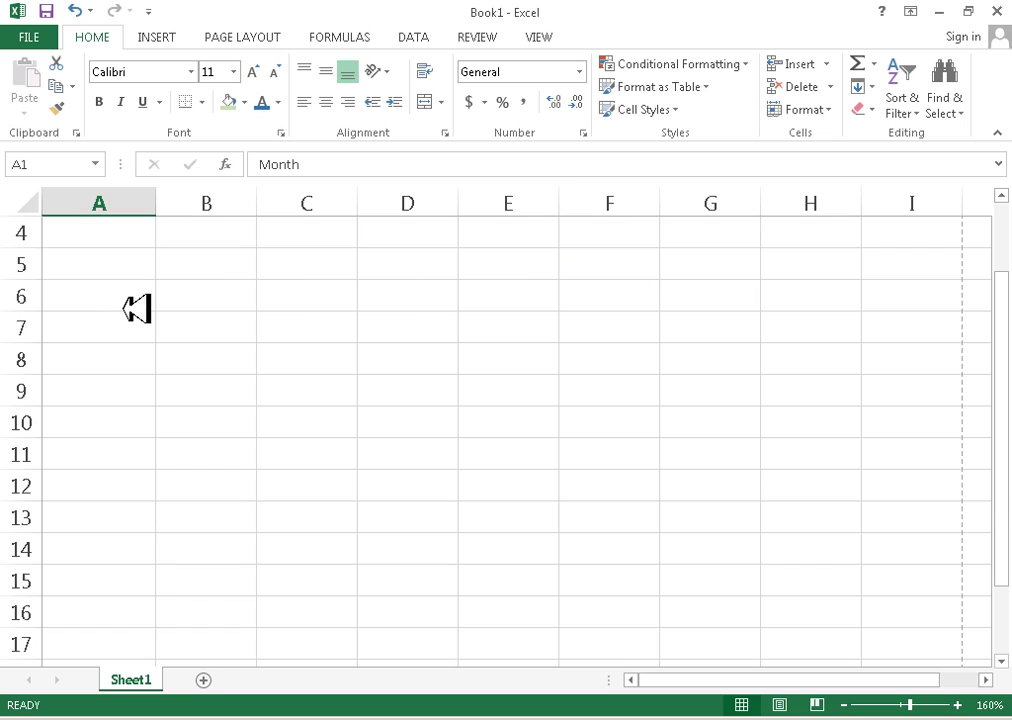
left_click(150, 331)
scroll(235, 280, "up", 1)
left_click(199, 318)
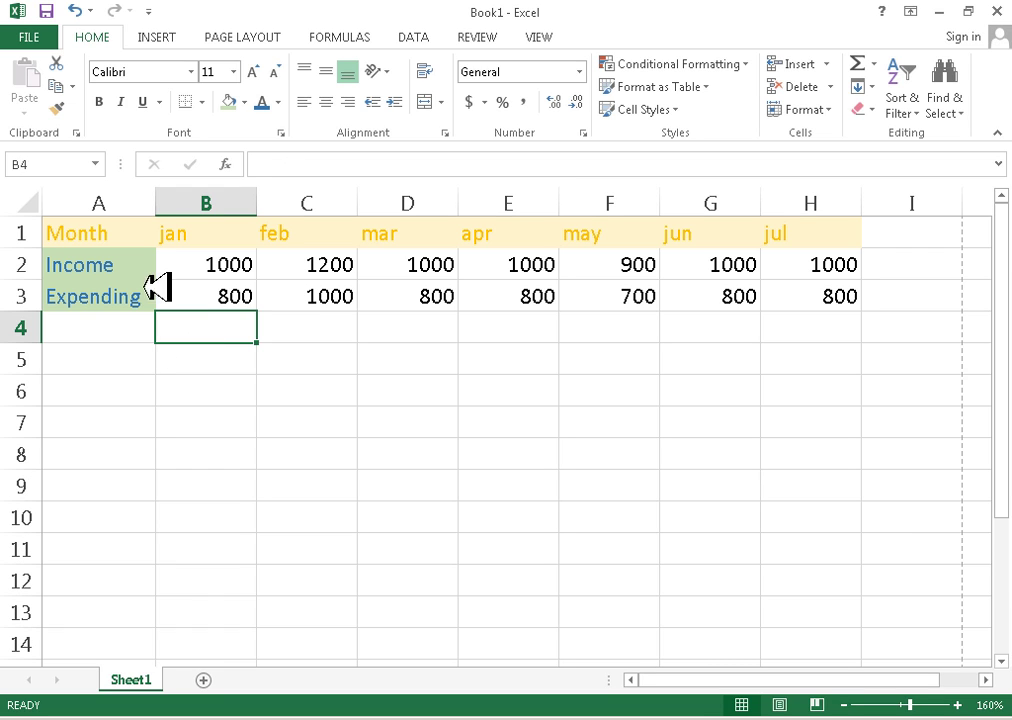
Apply All Borders to the header row A1:H1 and the labels in A2:A3 as one non-adjacent selection.
left_click_drag(124, 236, 840, 233)
left_click_drag(81, 260, 90, 294)
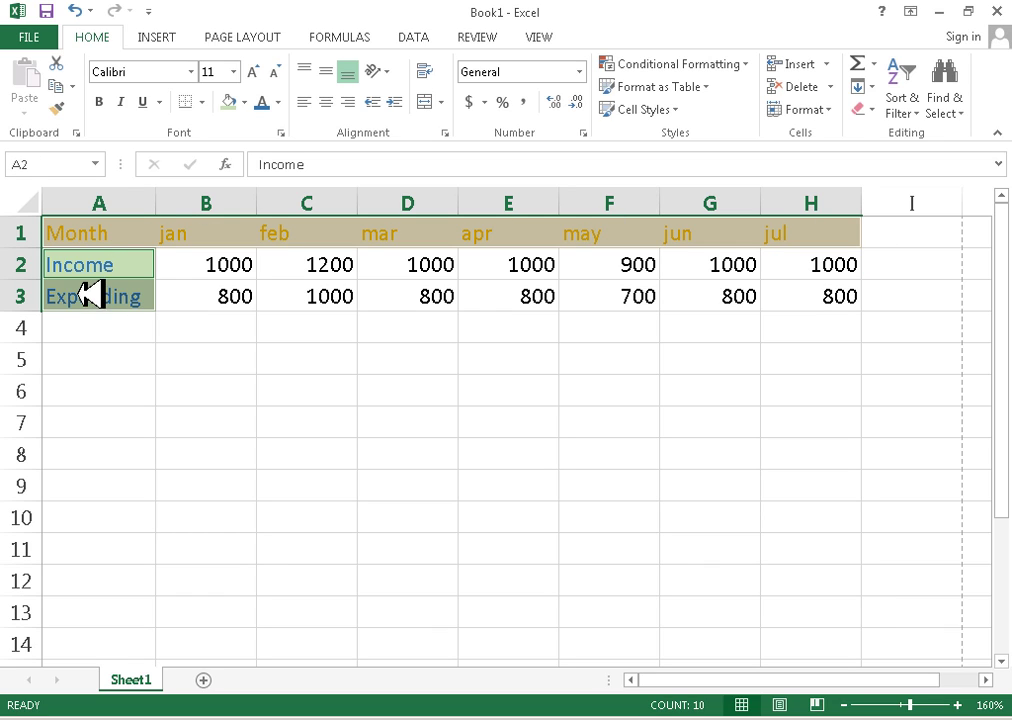
left_click(205, 101)
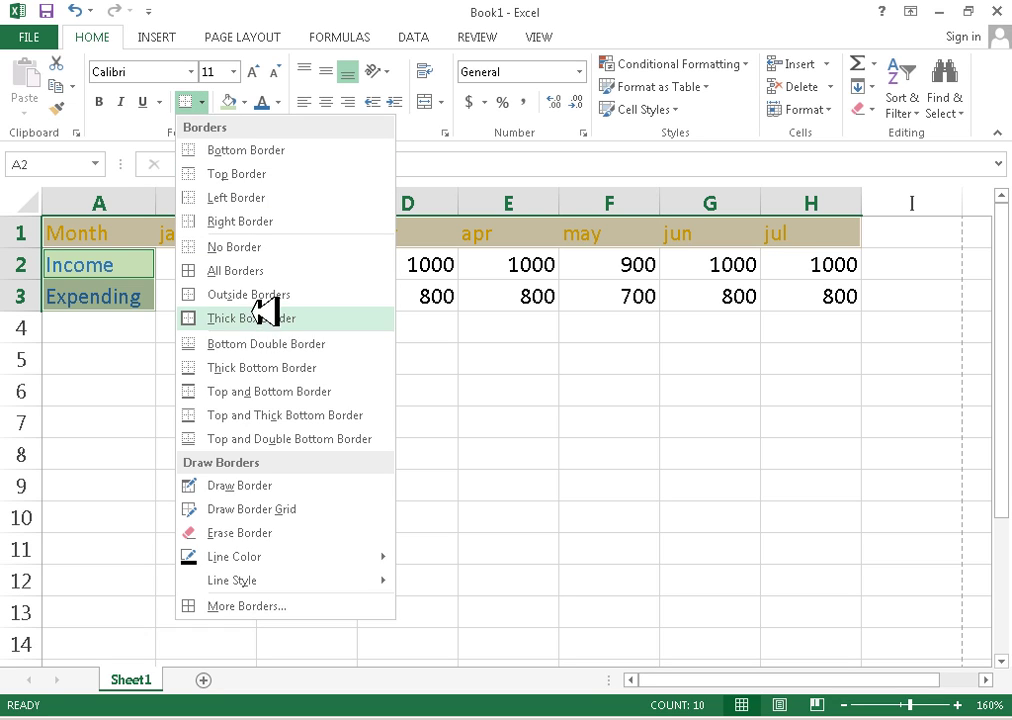
left_click(240, 270)
left_click(210, 327)
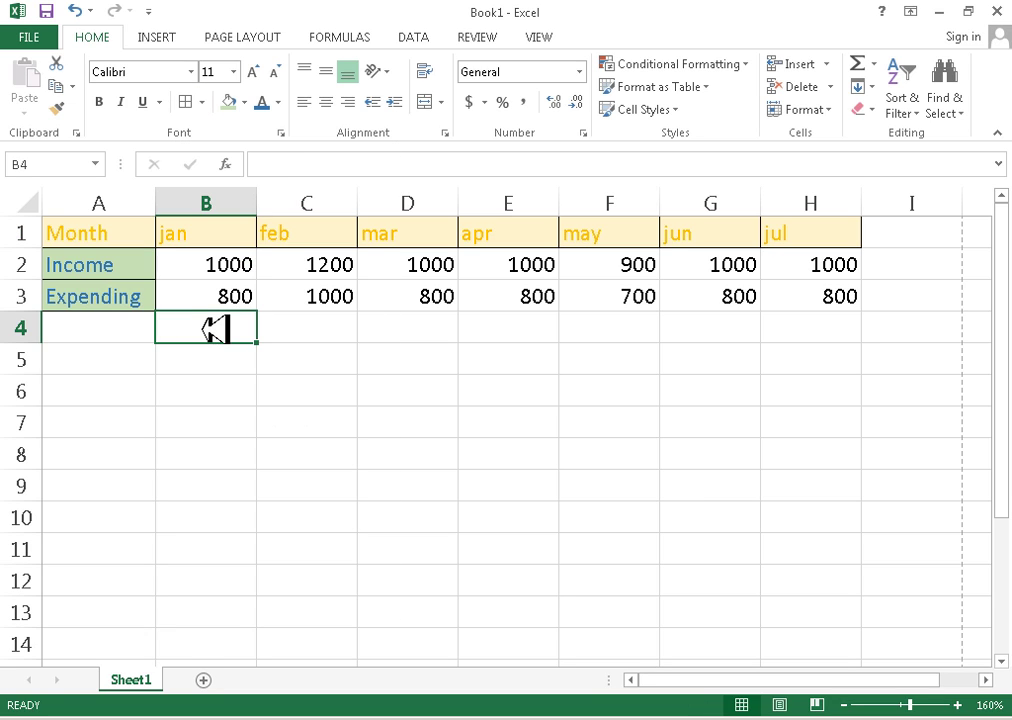
Apply all borders to the whole table A1:H3.
left_click(200, 362)
key("Down")
left_click(99, 357)
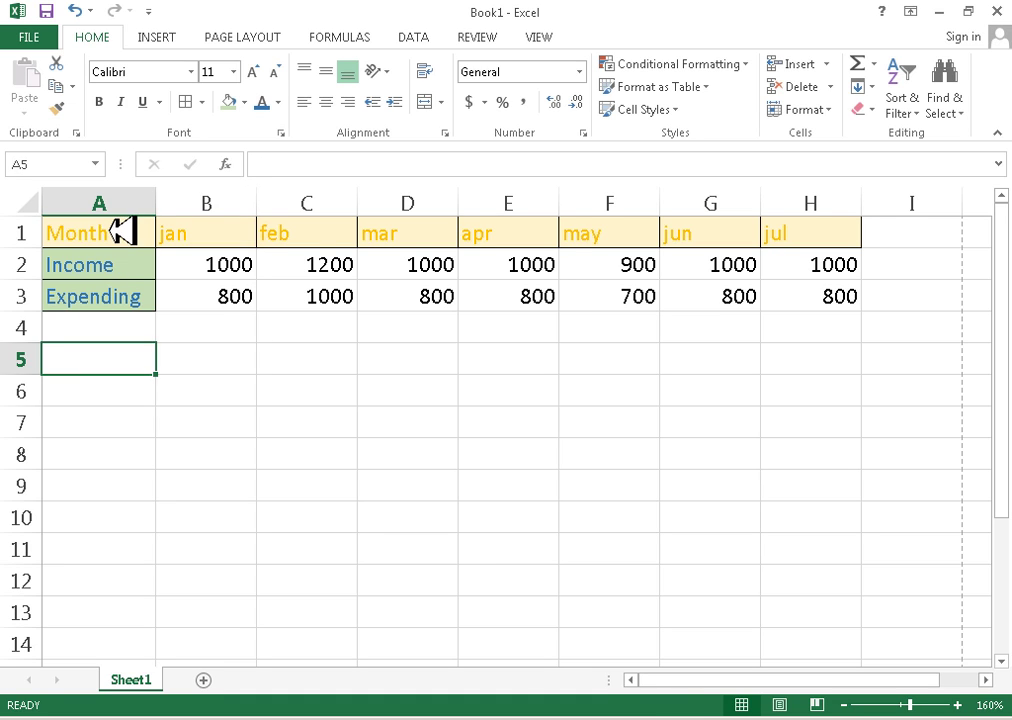
left_click_drag(120, 228, 833, 285)
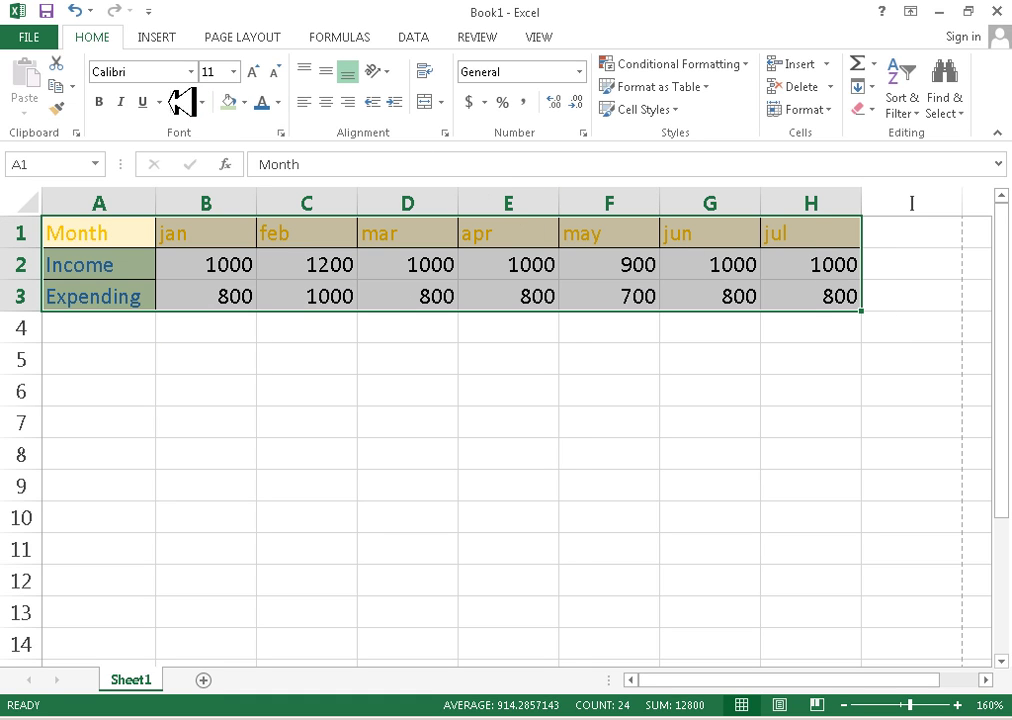
left_click(372, 365)
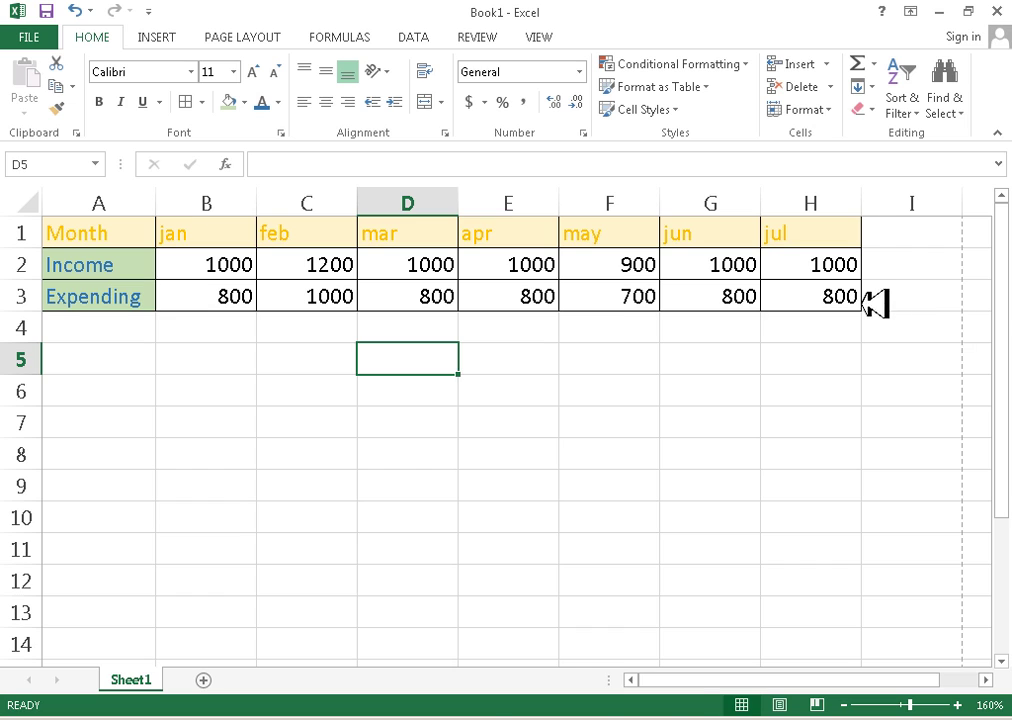
left_click_drag(850, 298, 136, 231)
left_click(199, 268)
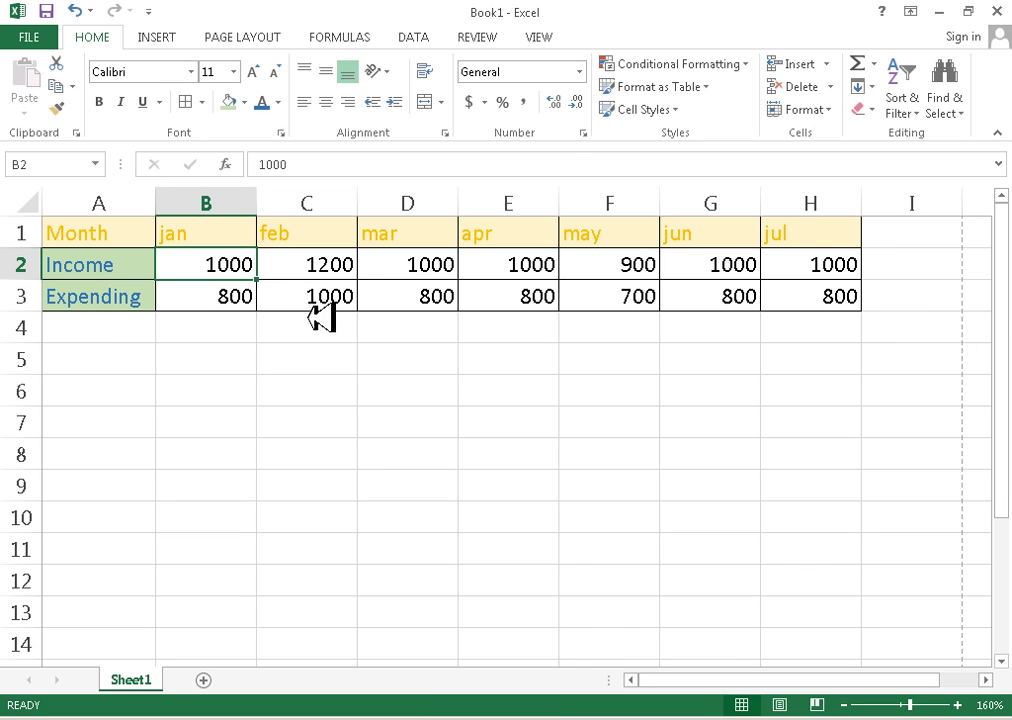
left_click_drag(248, 262, 245, 296)
left_click(243, 294)
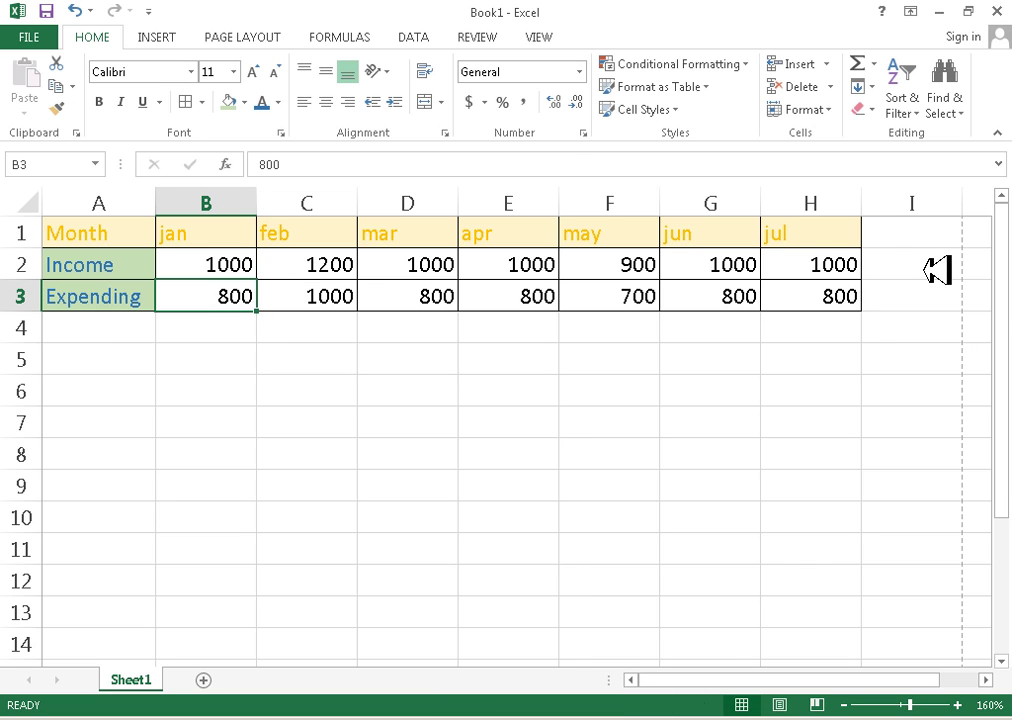
Enter the label Total Income in A5 and widen column A to fit it.
left_click(136, 334)
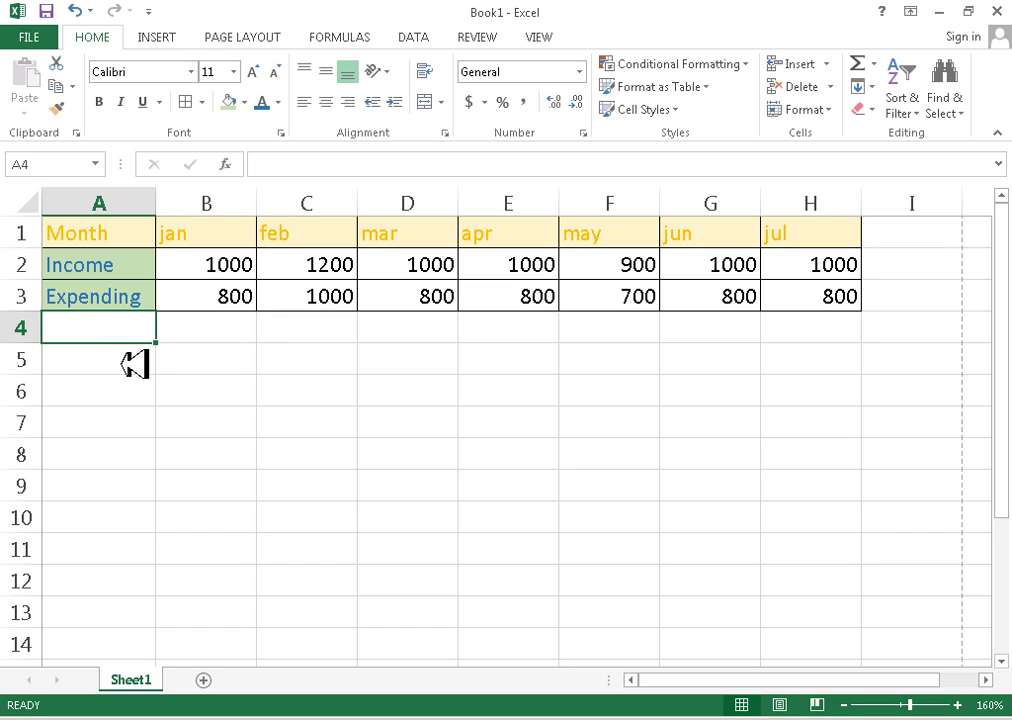
left_click(136, 362)
type("Total Income")
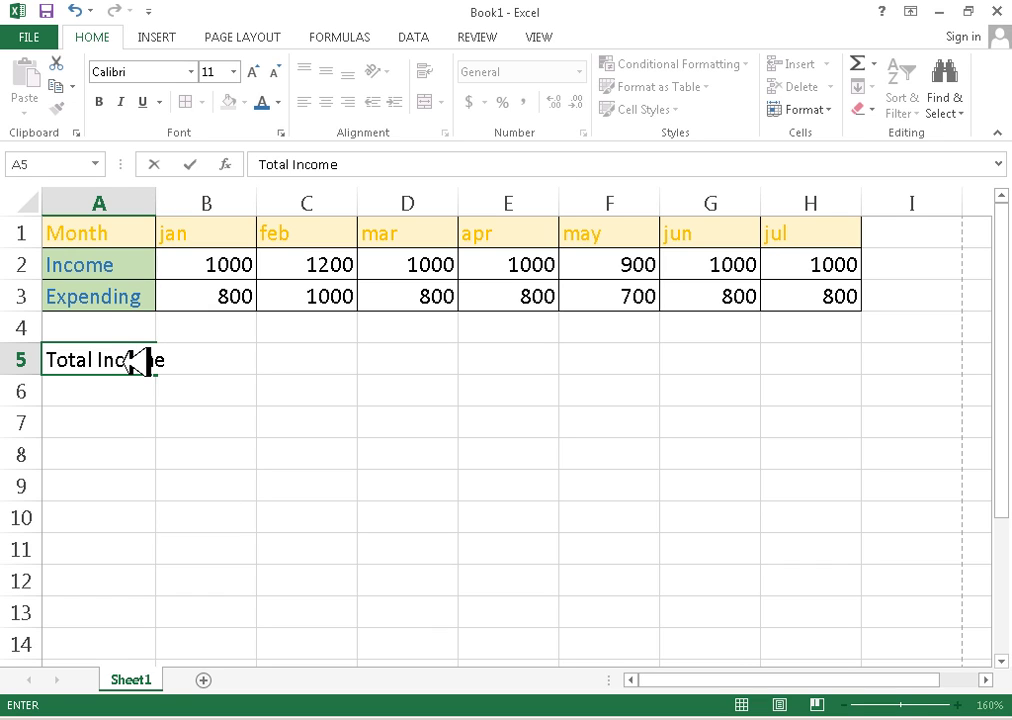
key("Return")
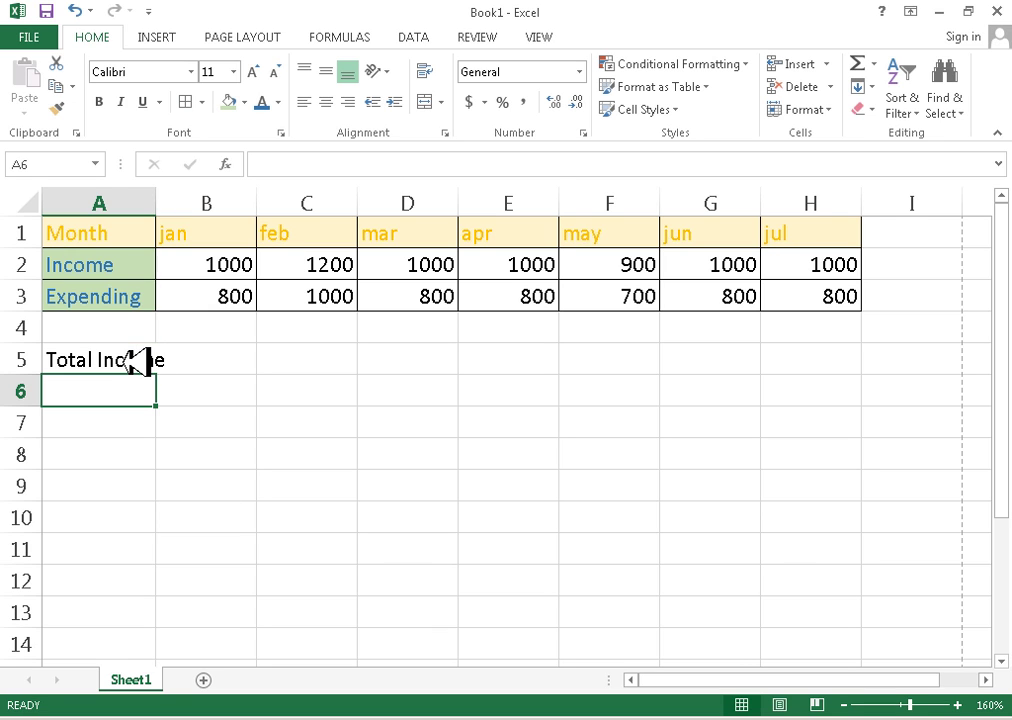
left_click_drag(157, 205, 179, 205)
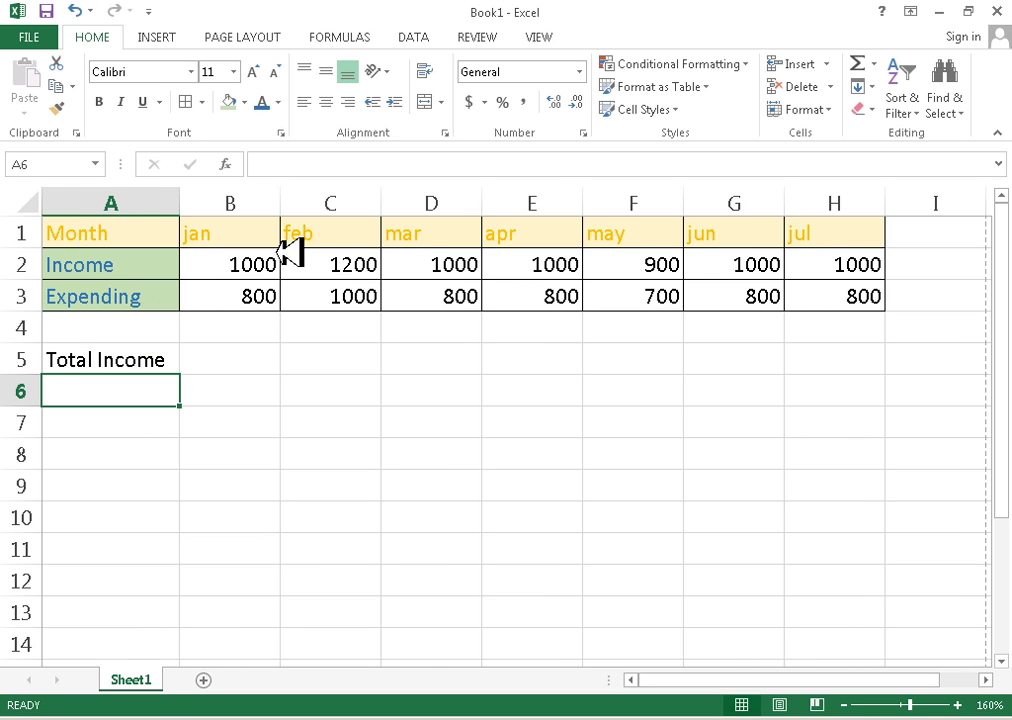
left_click_drag(843, 230, 213, 230)
left_click(213, 230)
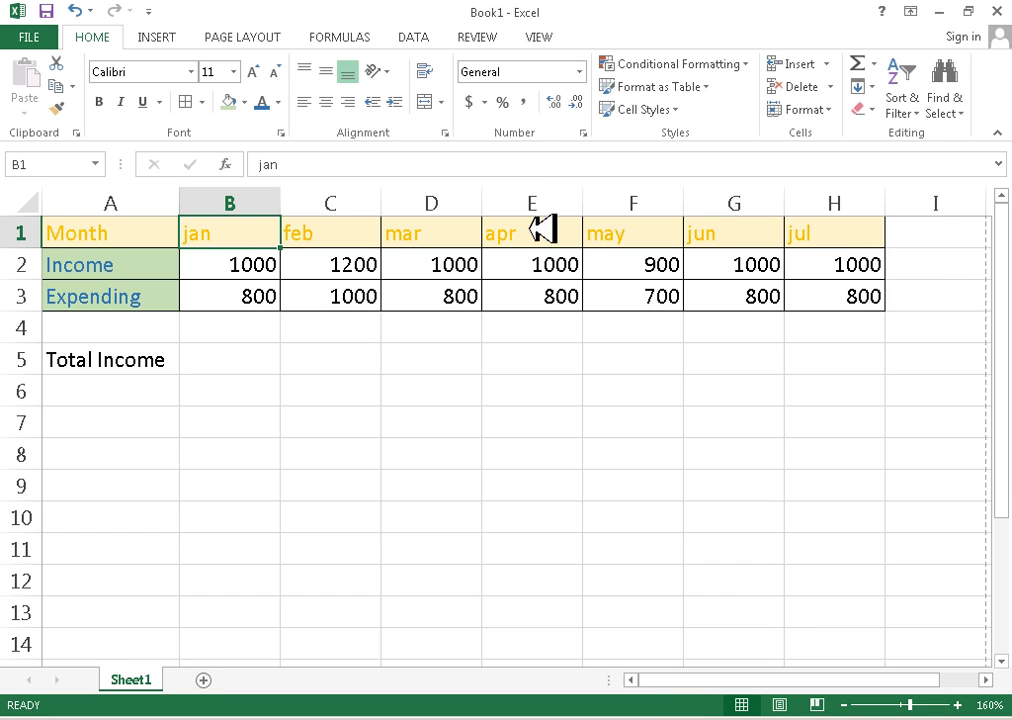
left_click(875, 238)
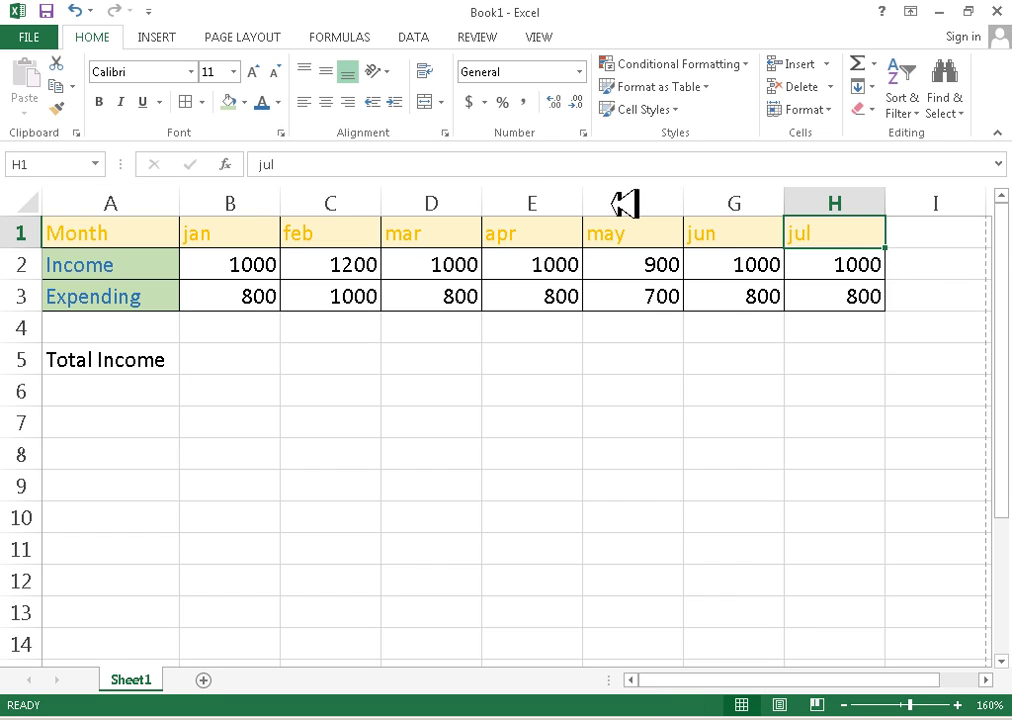
Total the income from jan to jul in B5 with AutoSum over the range B2:H2.
left_click(243, 370)
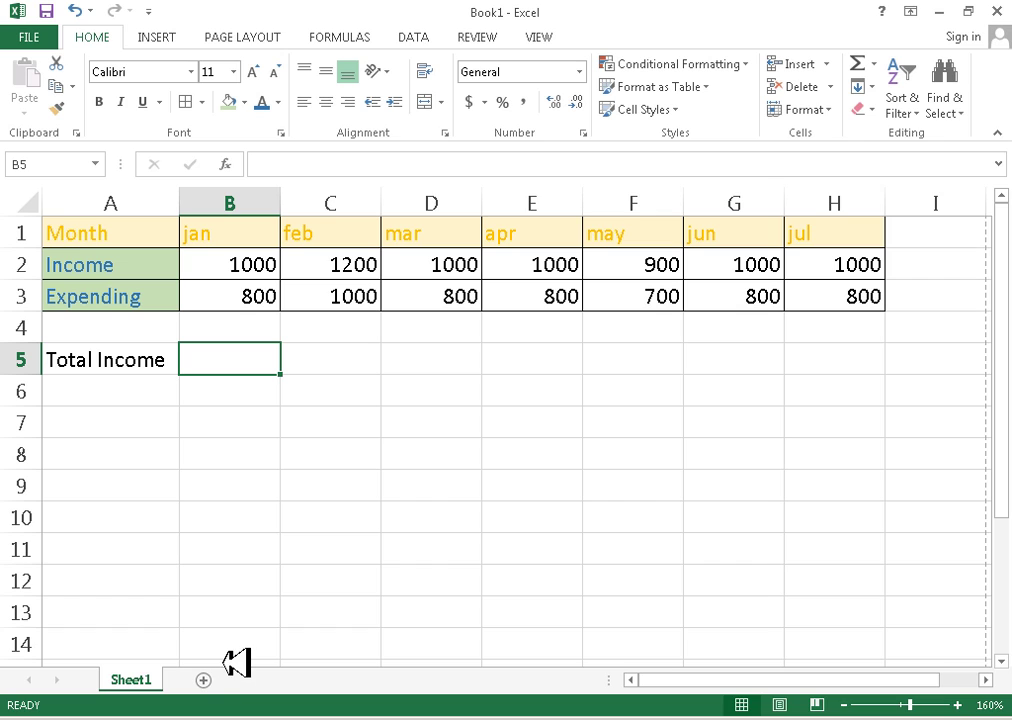
left_click(868, 66)
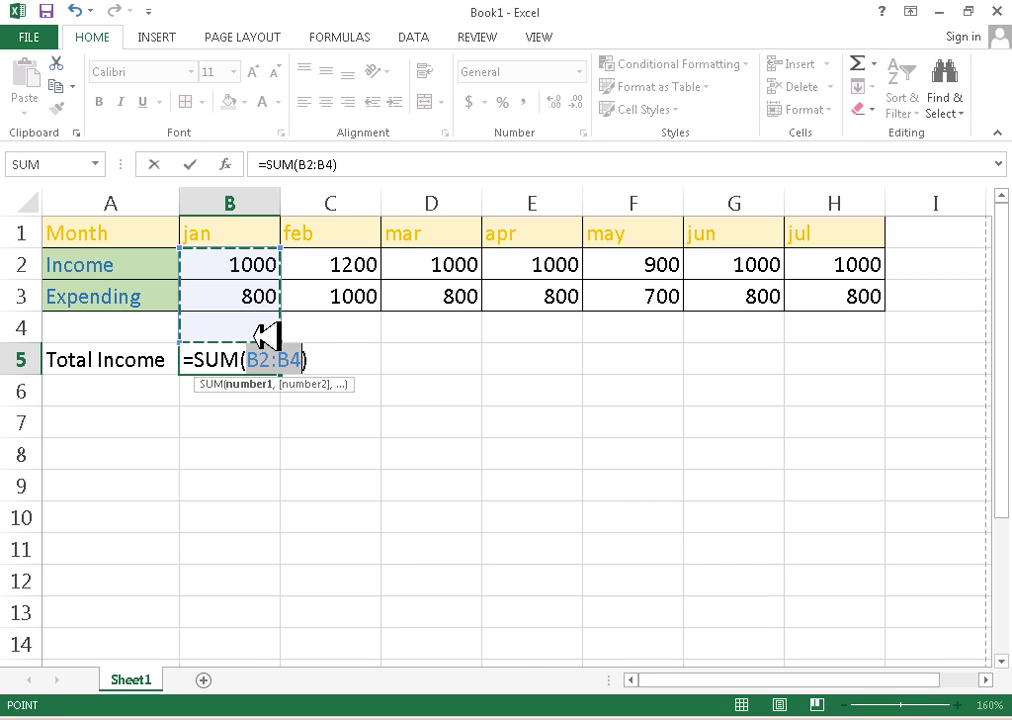
left_click(256, 264)
left_click_drag(256, 264, 860, 264)
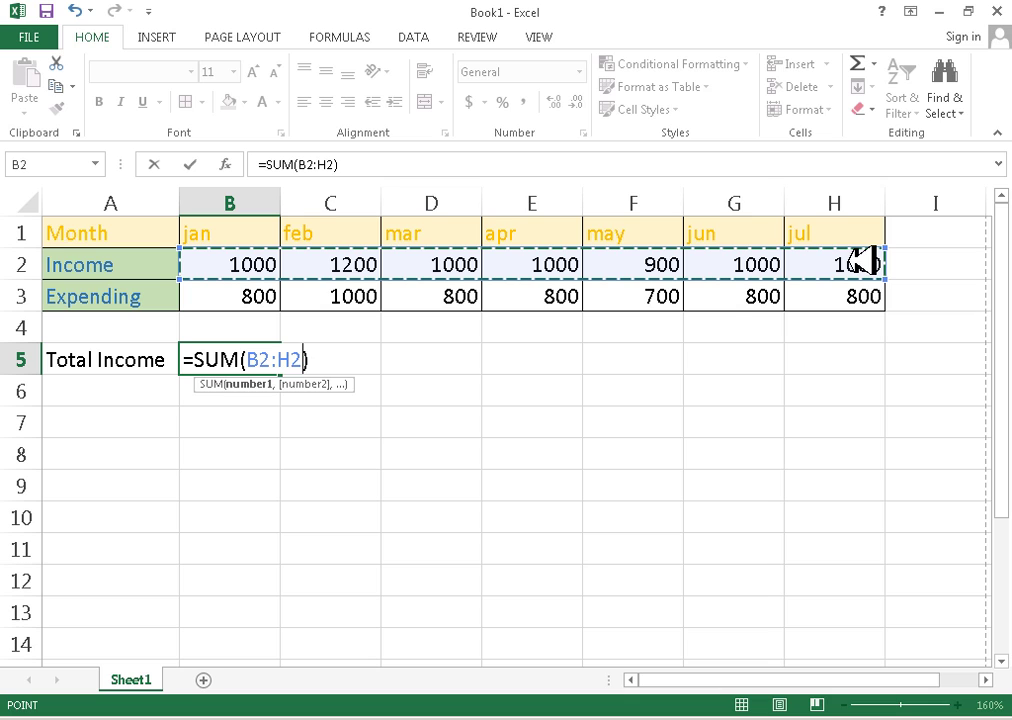
key("Return")
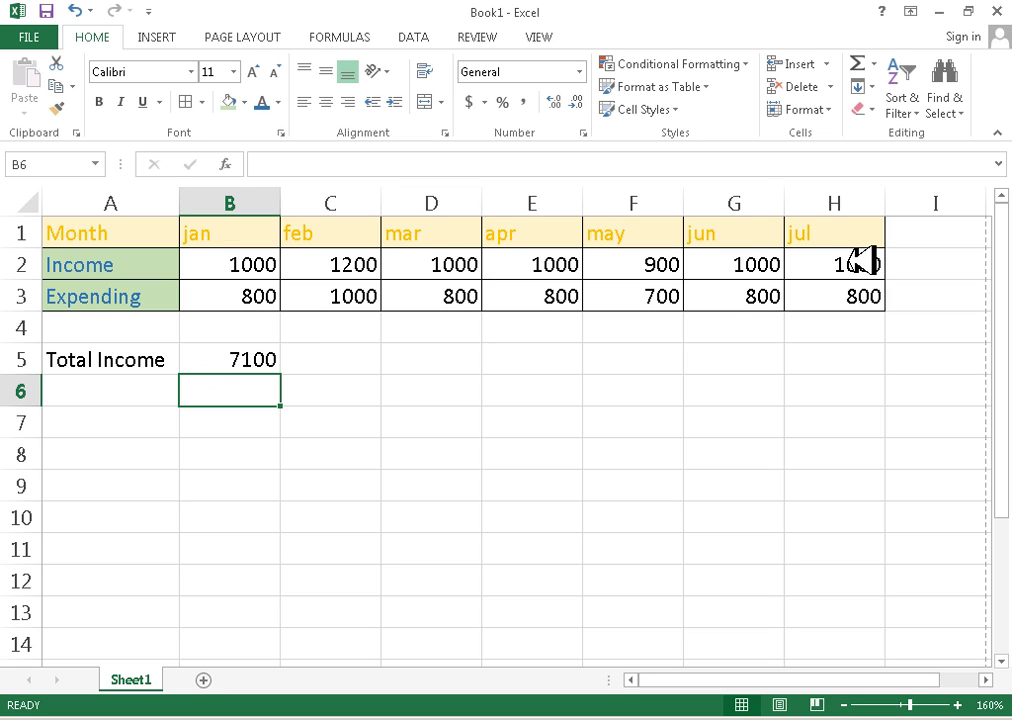
left_click(258, 357)
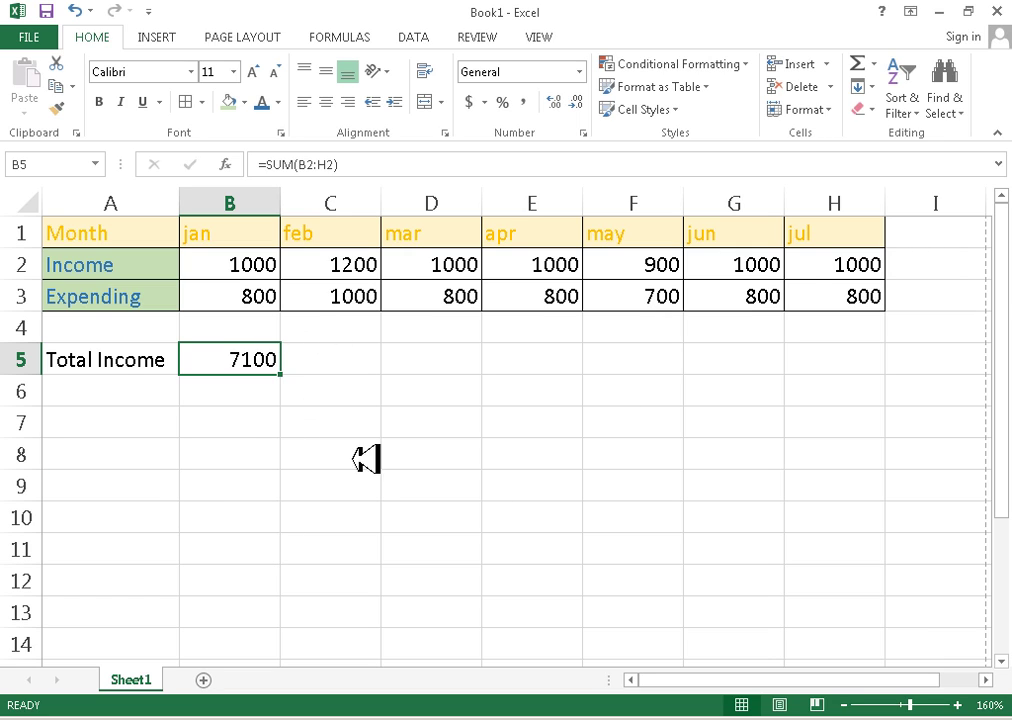
left_click(429, 338)
left_click(253, 368)
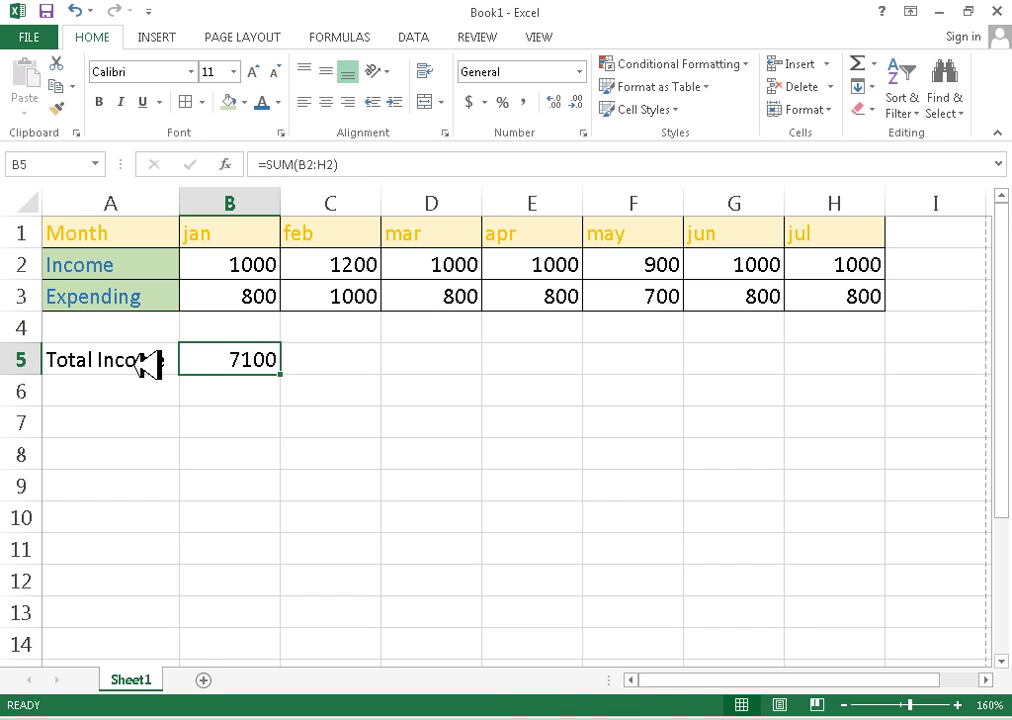
Apply all borders to the Total Income label and its value in A5:B5.
left_click_drag(142, 361, 283, 358)
left_click(190, 102)
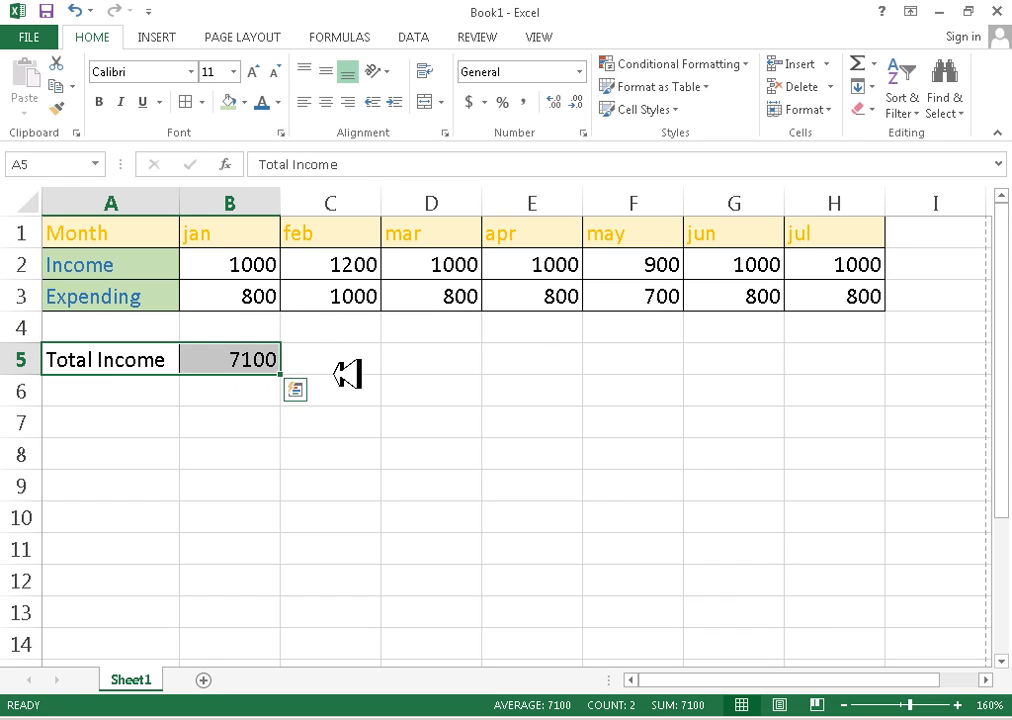
left_click(346, 384)
left_click_drag(70, 360, 236, 359)
left_click(236, 359)
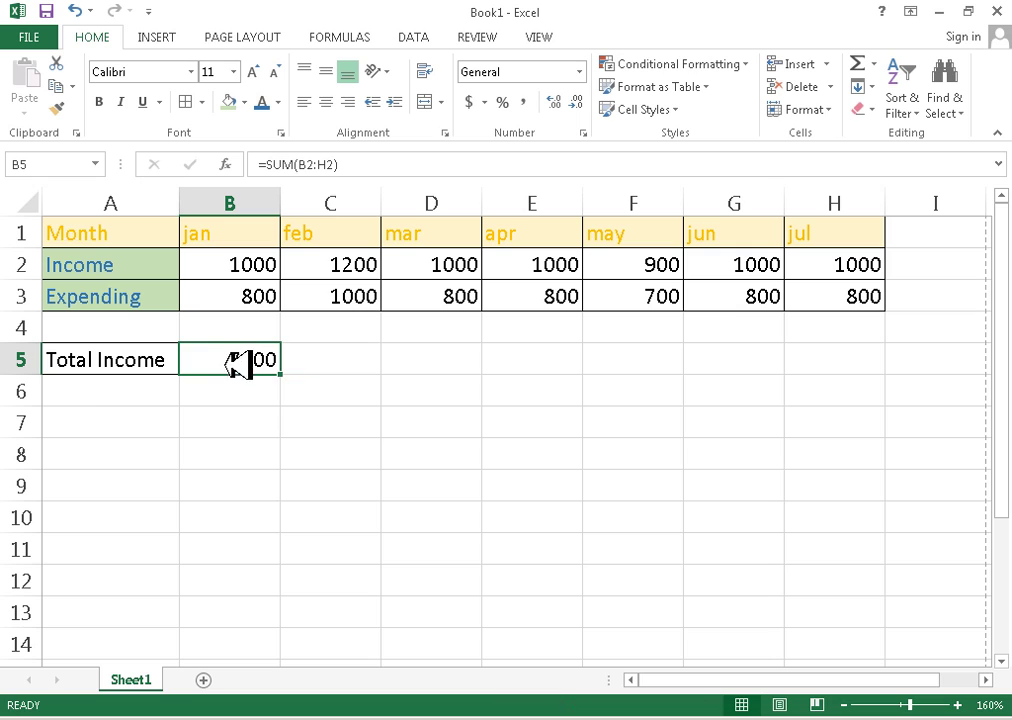
Enter the label Total Expending in A6 and widen column A to fit it.
left_click(108, 391)
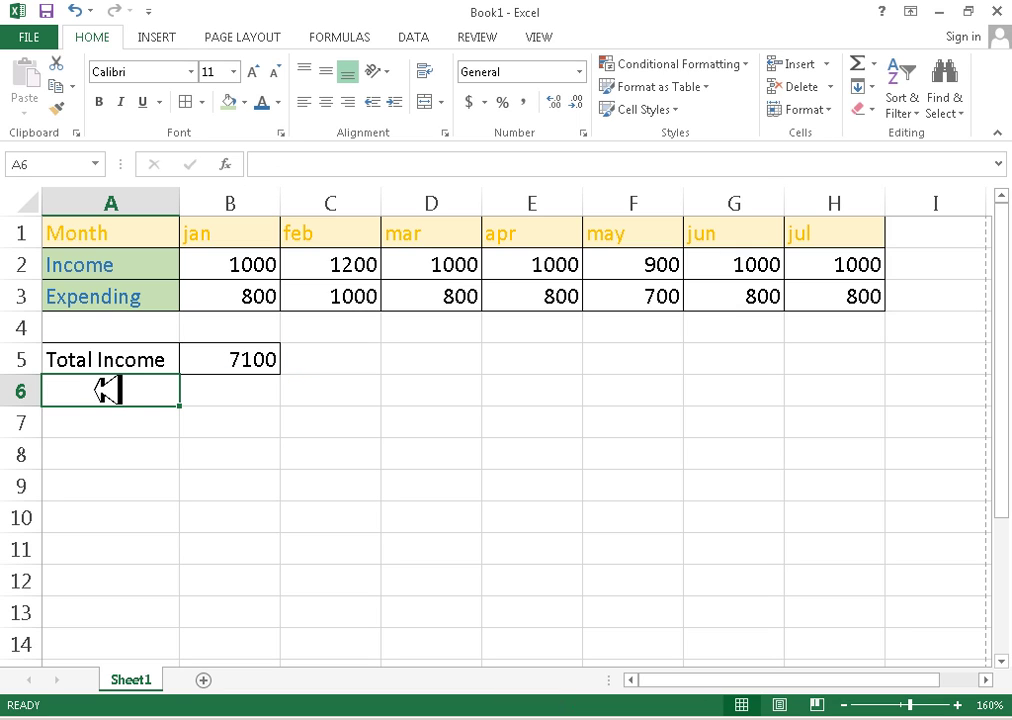
type("Tot")
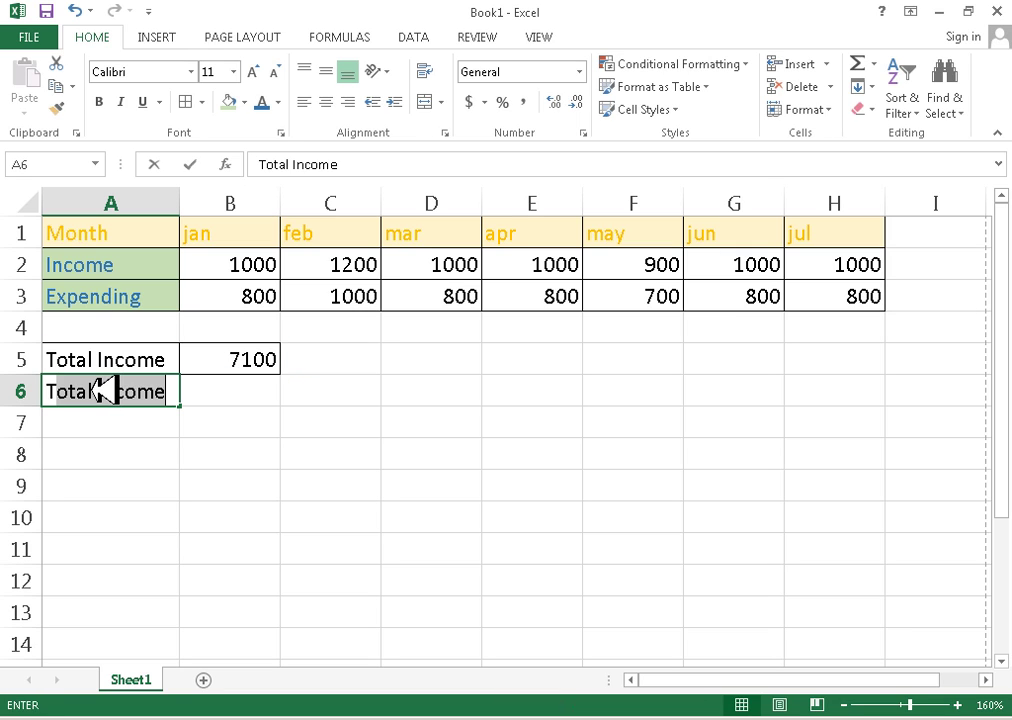
type("al E")
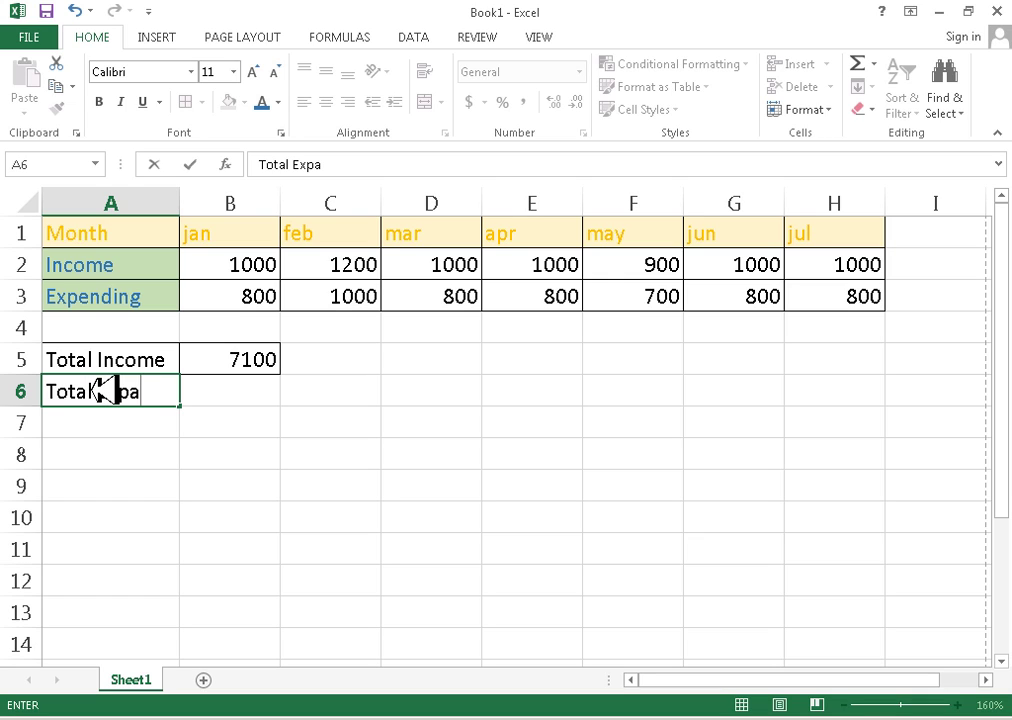
type("xpending")
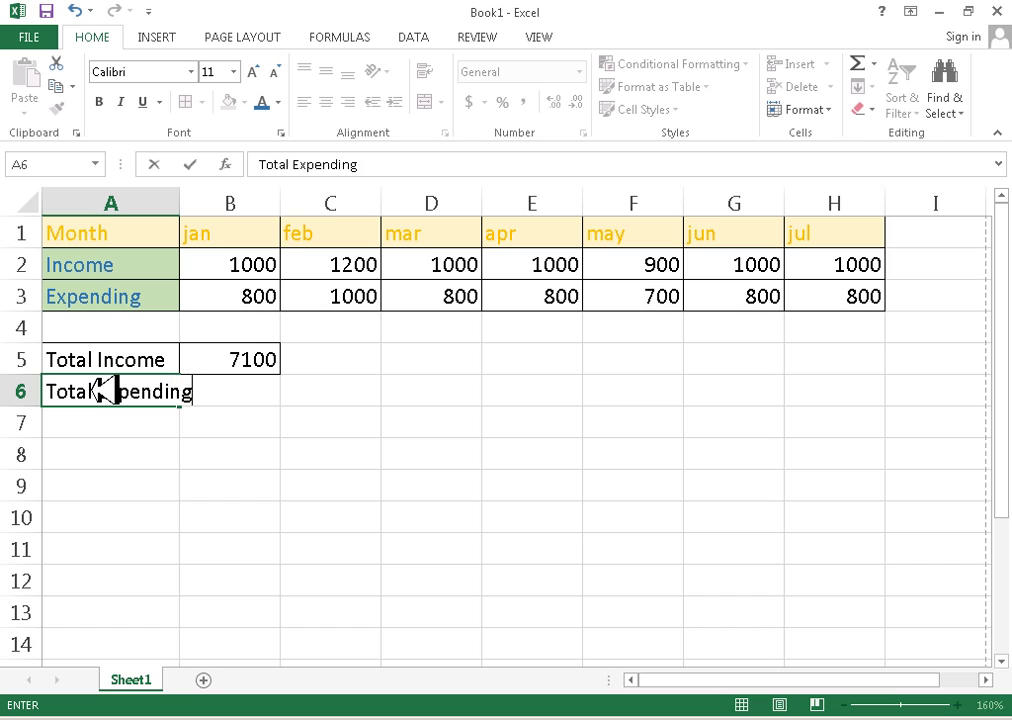
key("Return")
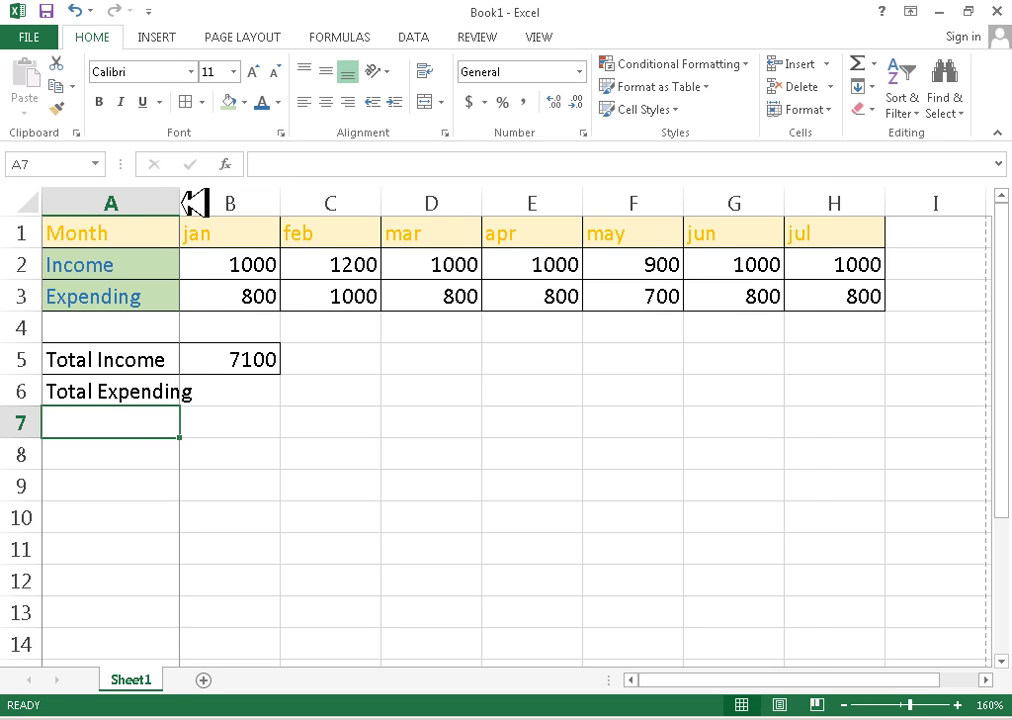
double_click(194, 204)
Try to total the expending in B6 with the bare range reference =B3:H3.
left_click(279, 393)
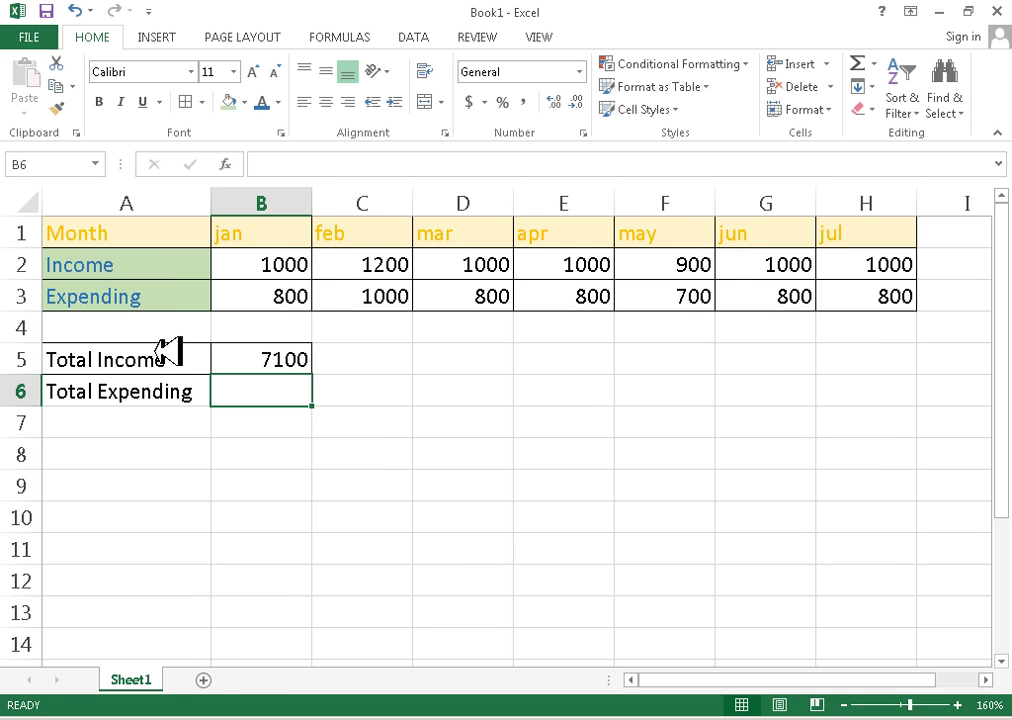
left_click(280, 297)
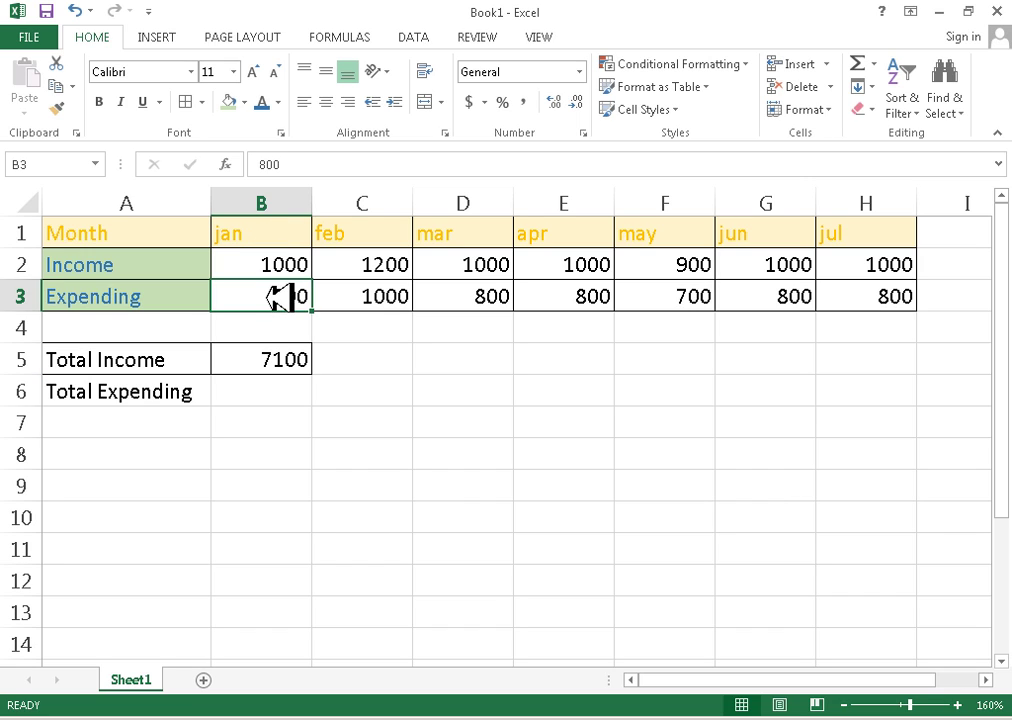
double_click(276, 391)
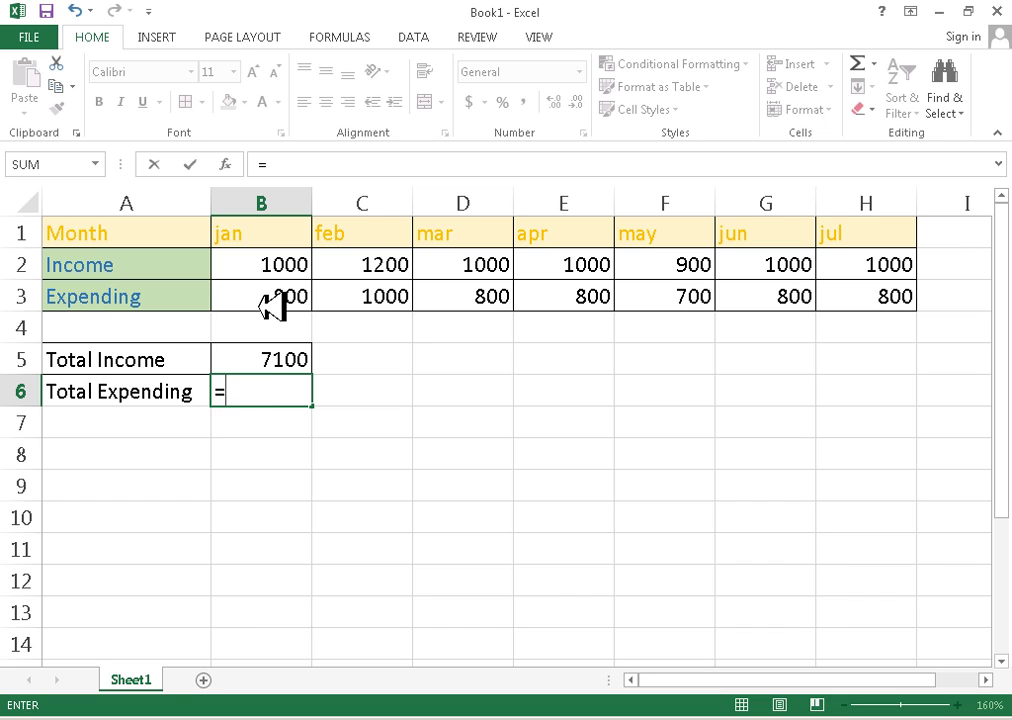
left_click_drag(275, 305, 890, 298)
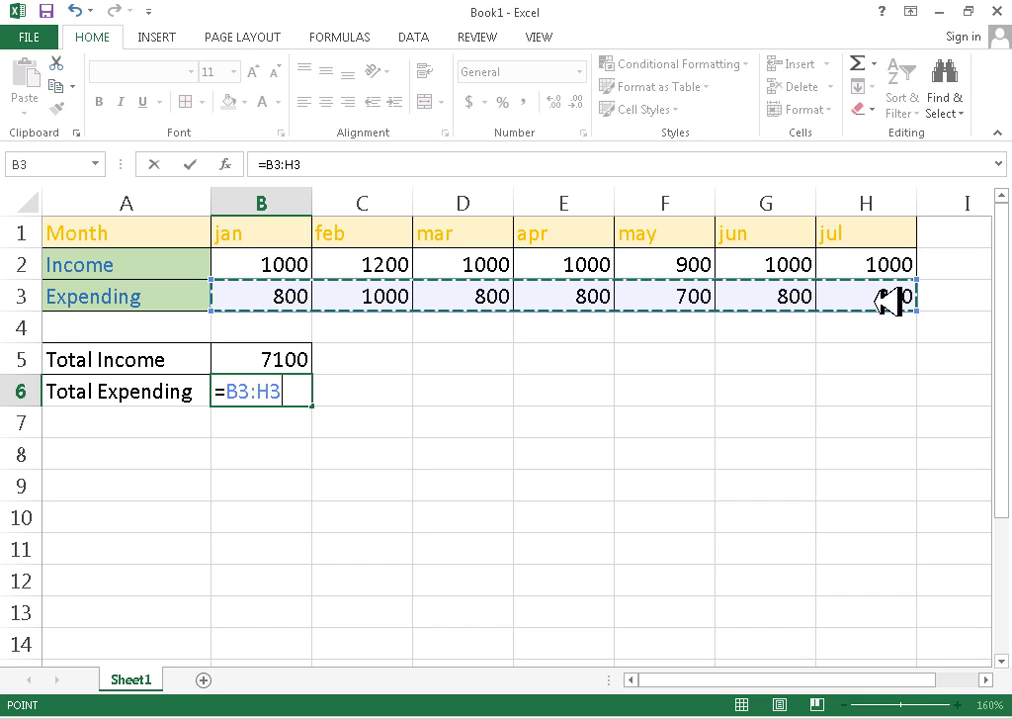
key("Return")
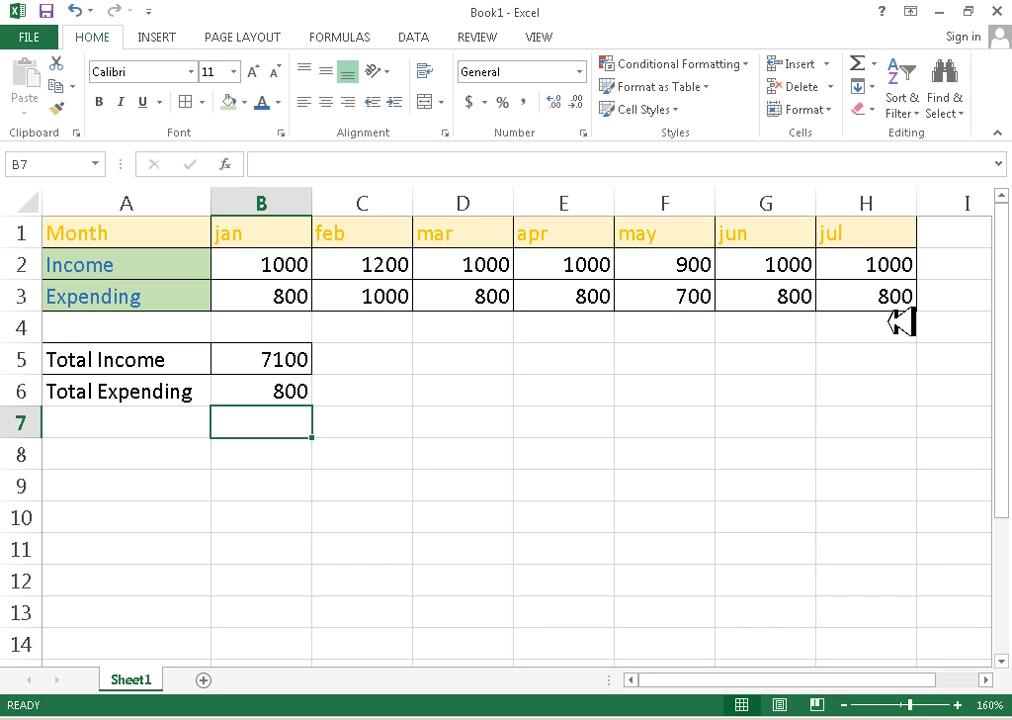
Replace the range reference in B6 with the formula =SUM(B3:H3).
double_click(255, 390)
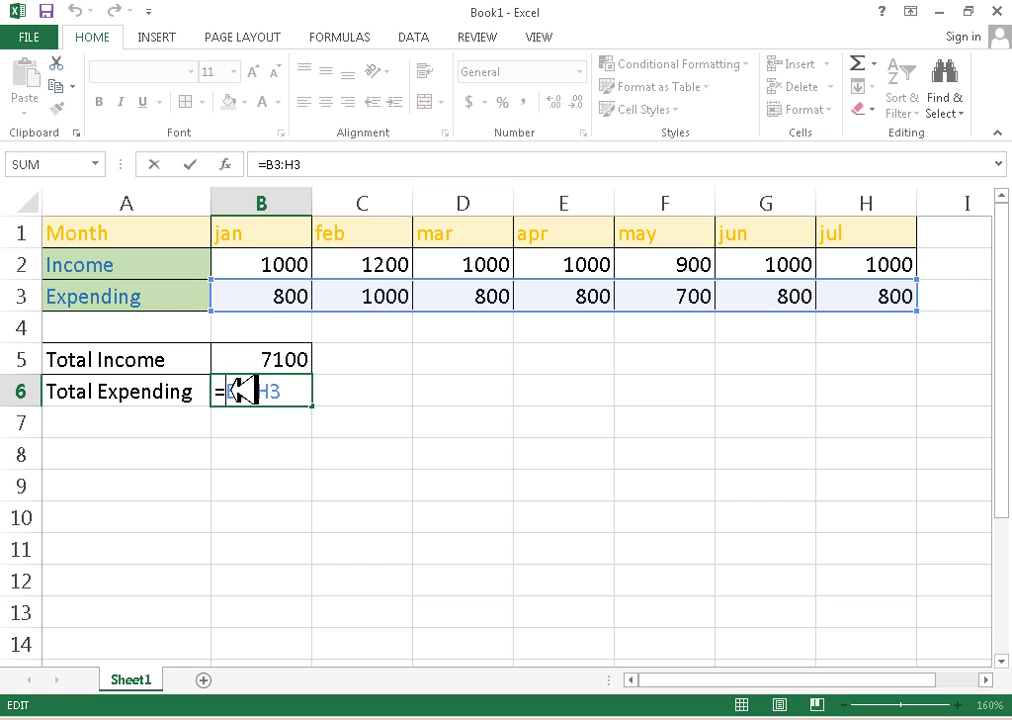
left_click_drag(296, 395, 226, 393)
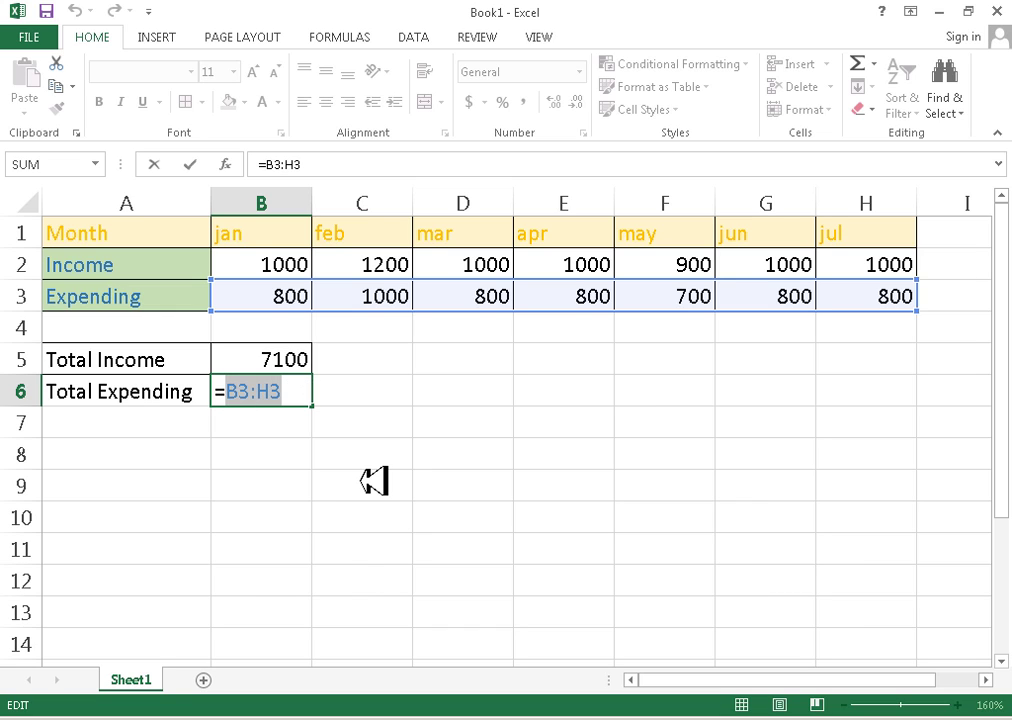
key("BackSpace")
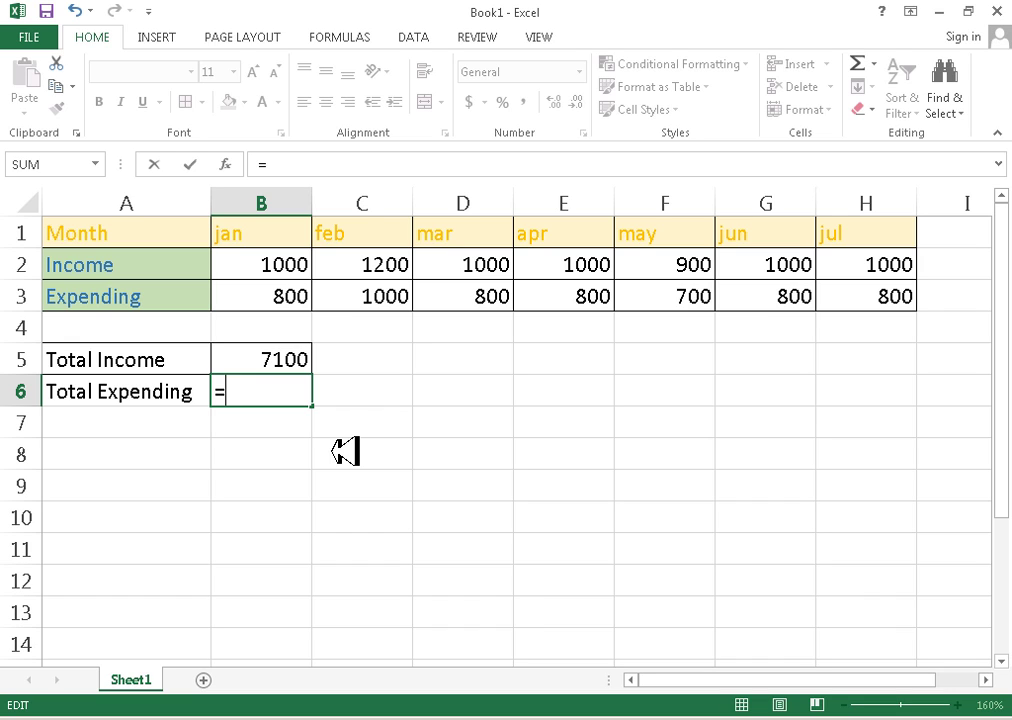
type("sum")
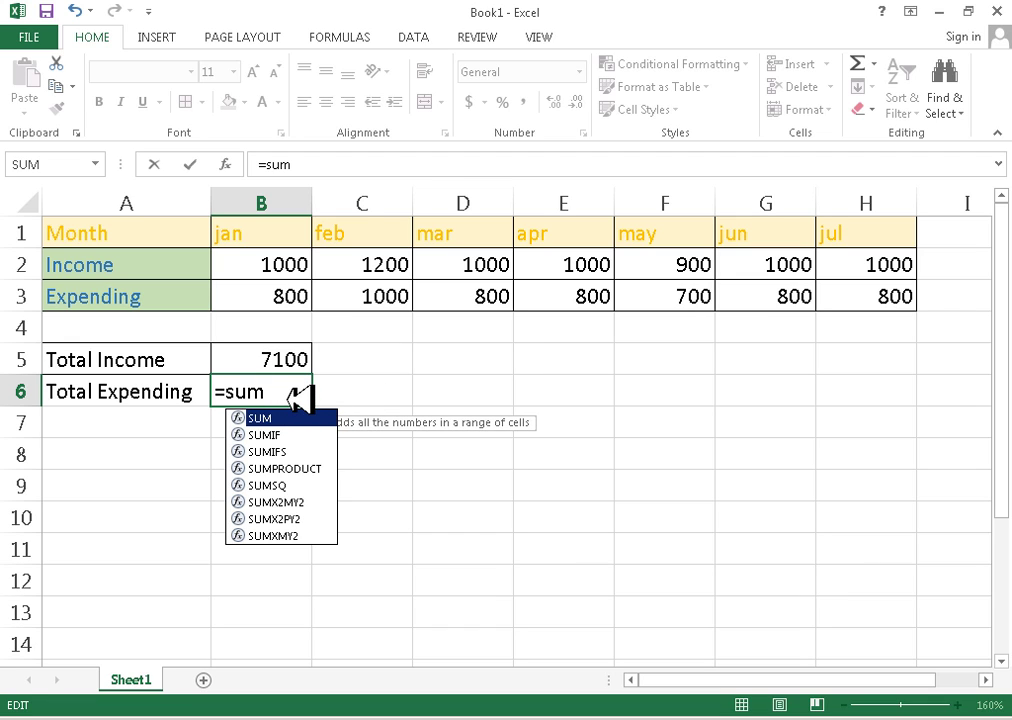
type("(")
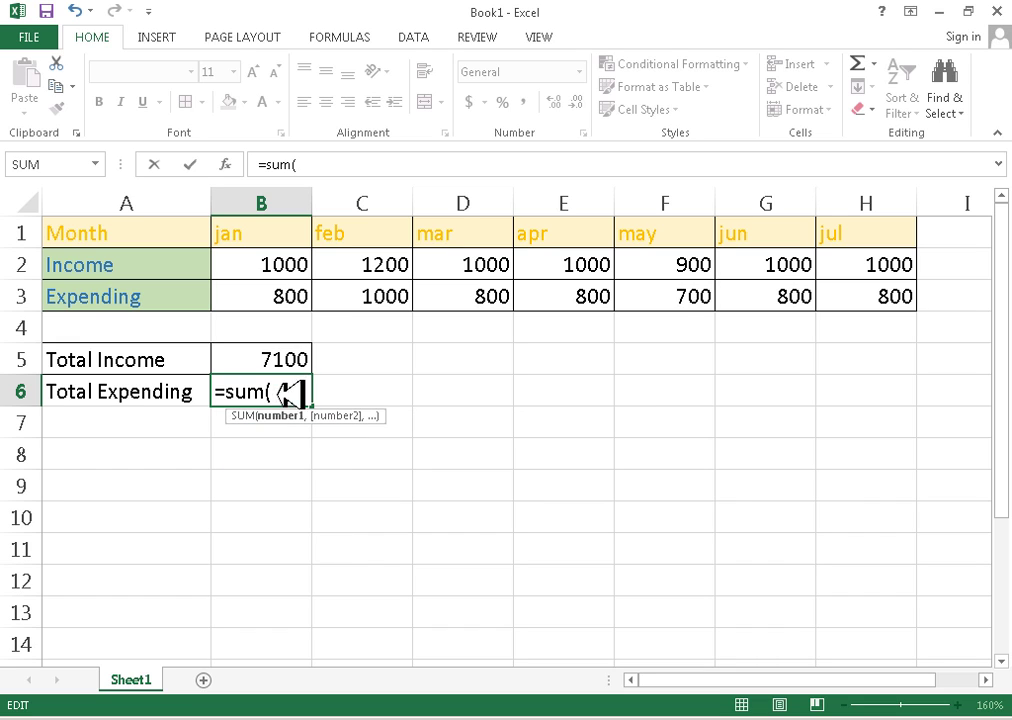
left_click(305, 298)
left_click_drag(305, 298, 920, 287)
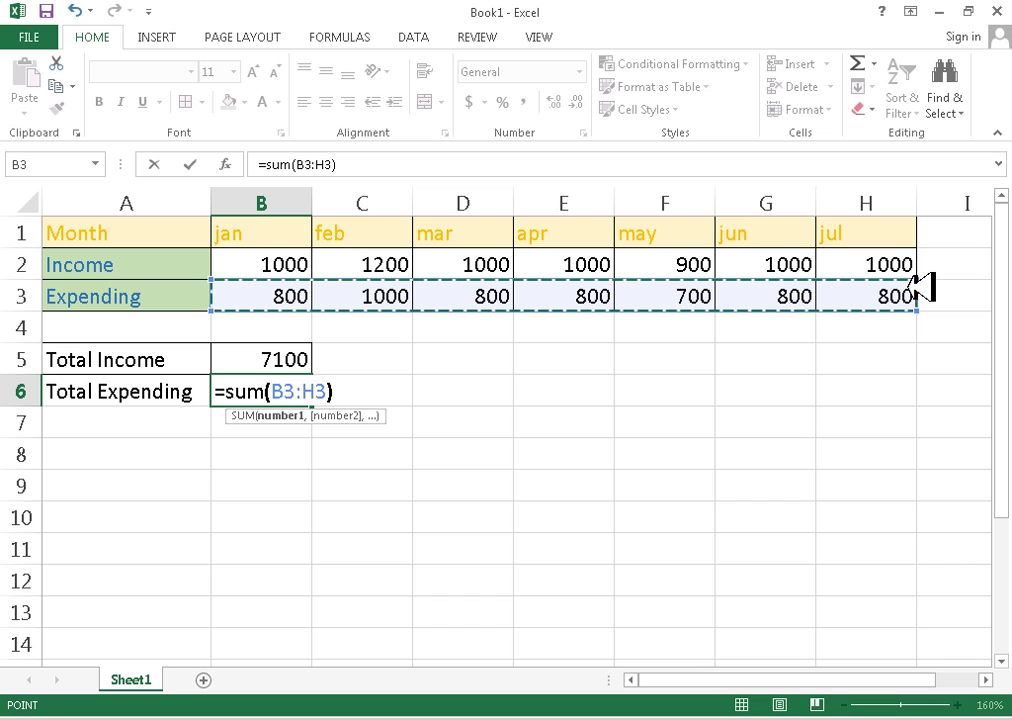
type(")")
key("ctrl+Return")
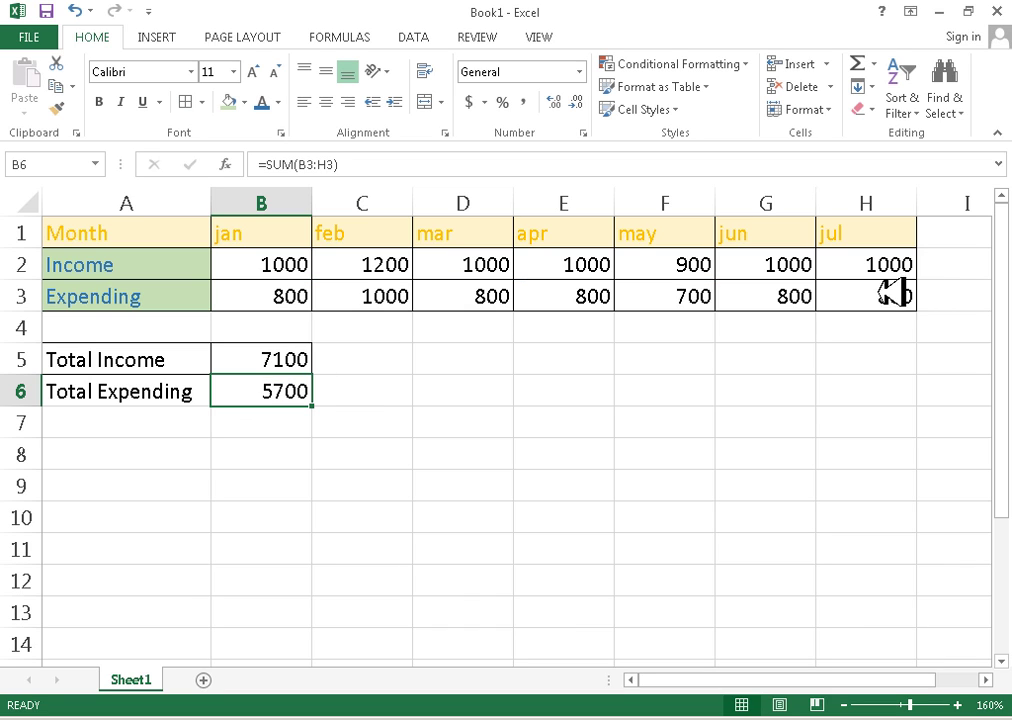
Examine the SUM formula behind the Total Income value in B5, leaving it as it was.
key("Up")
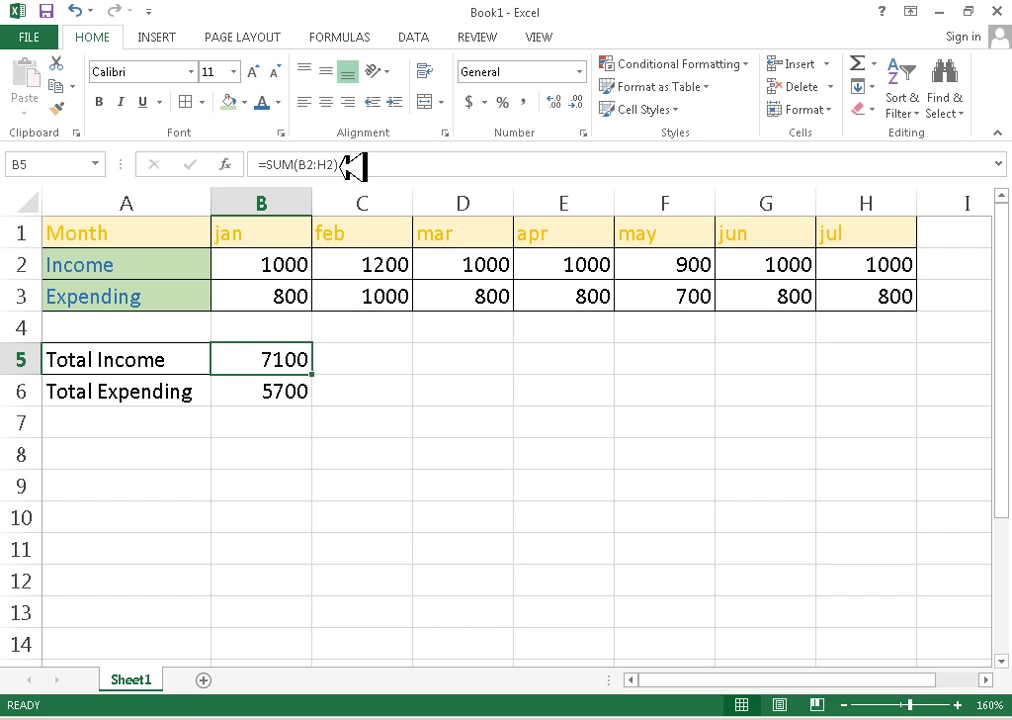
left_click(312, 165)
left_click_drag(312, 165, 262, 165)
left_click(350, 167)
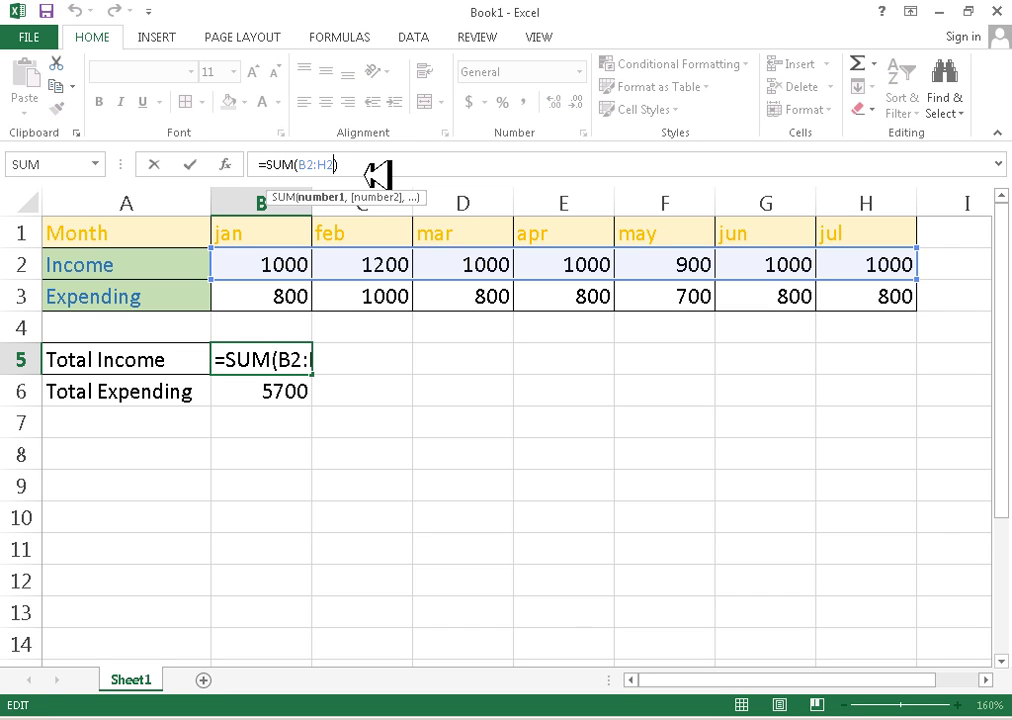
left_click_drag(336, 165, 264, 165)
left_click(264, 165)
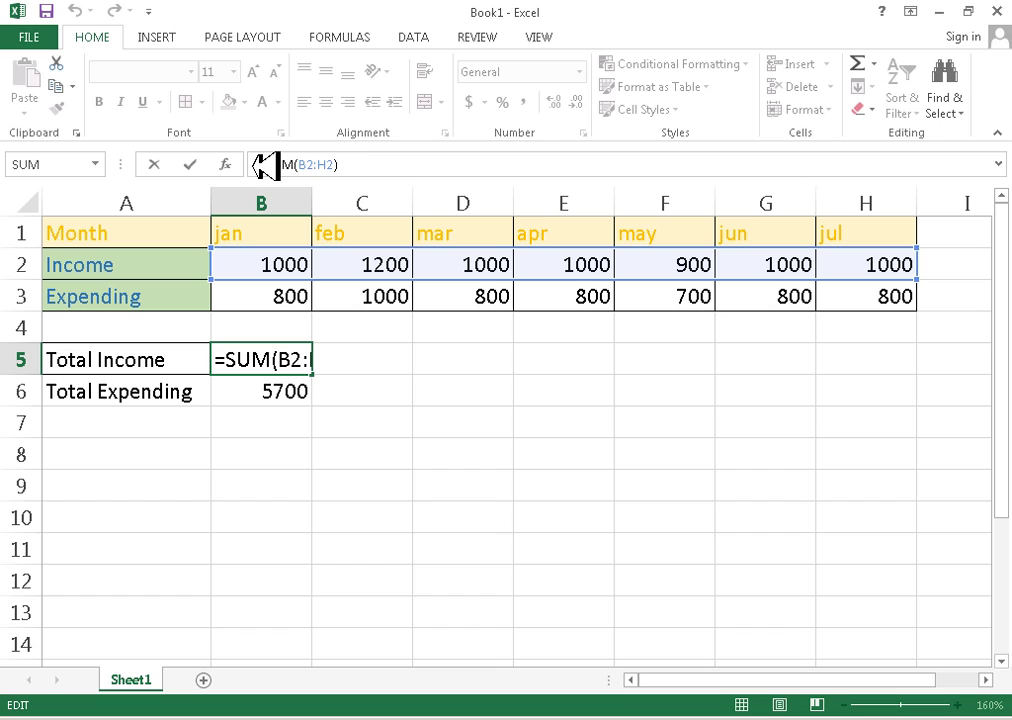
left_click(285, 357)
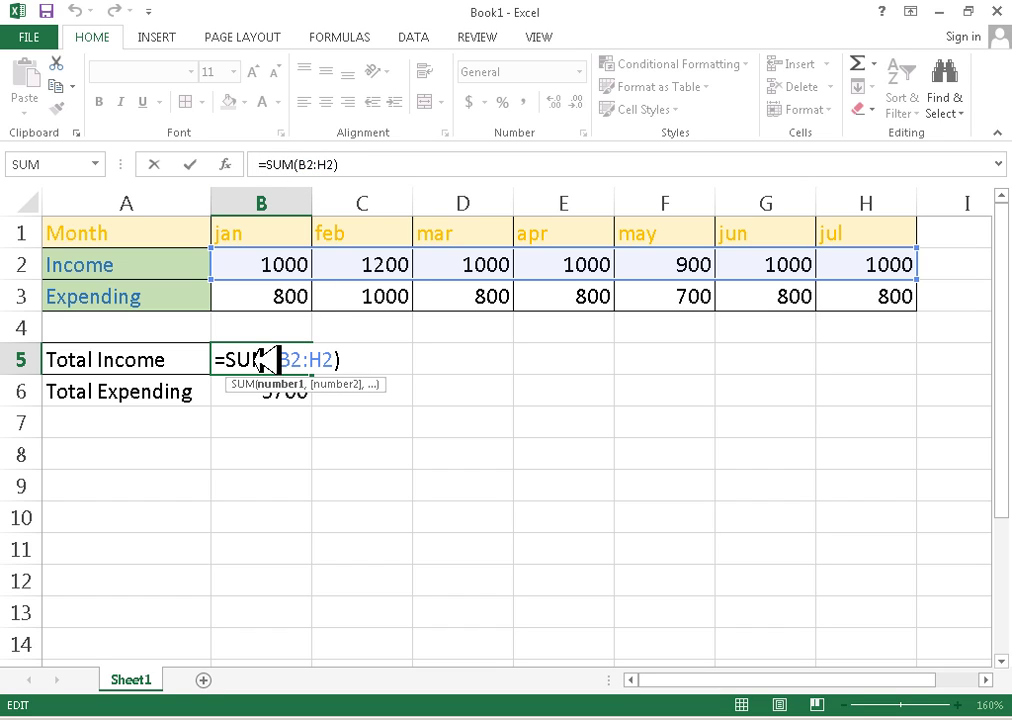
left_click_drag(218, 358, 361, 351)
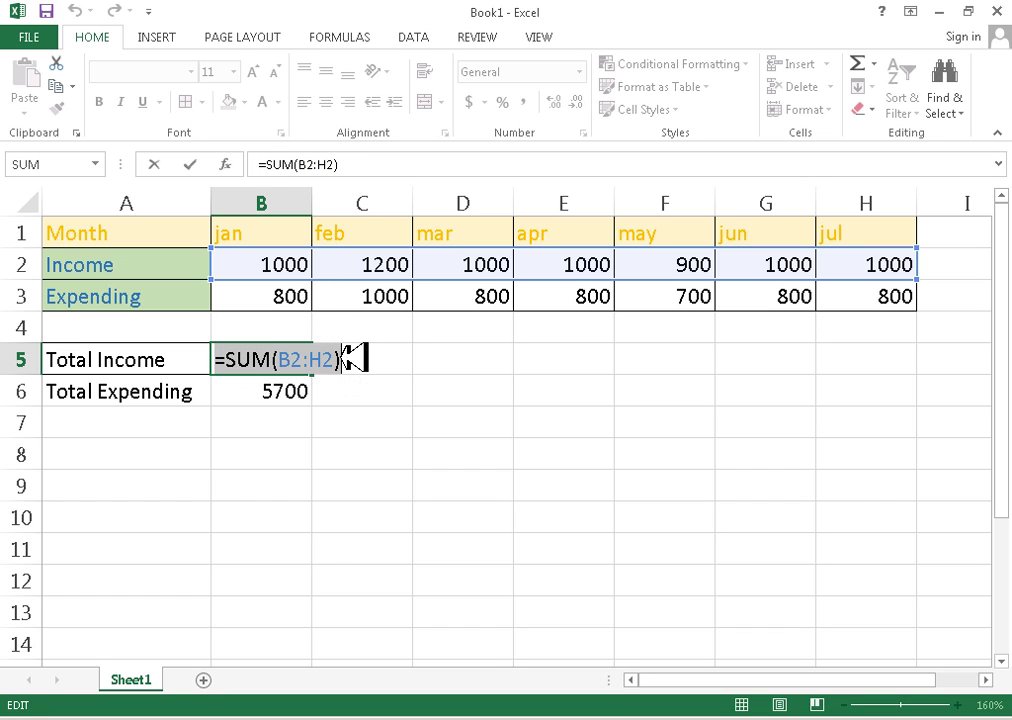
left_click(355, 390)
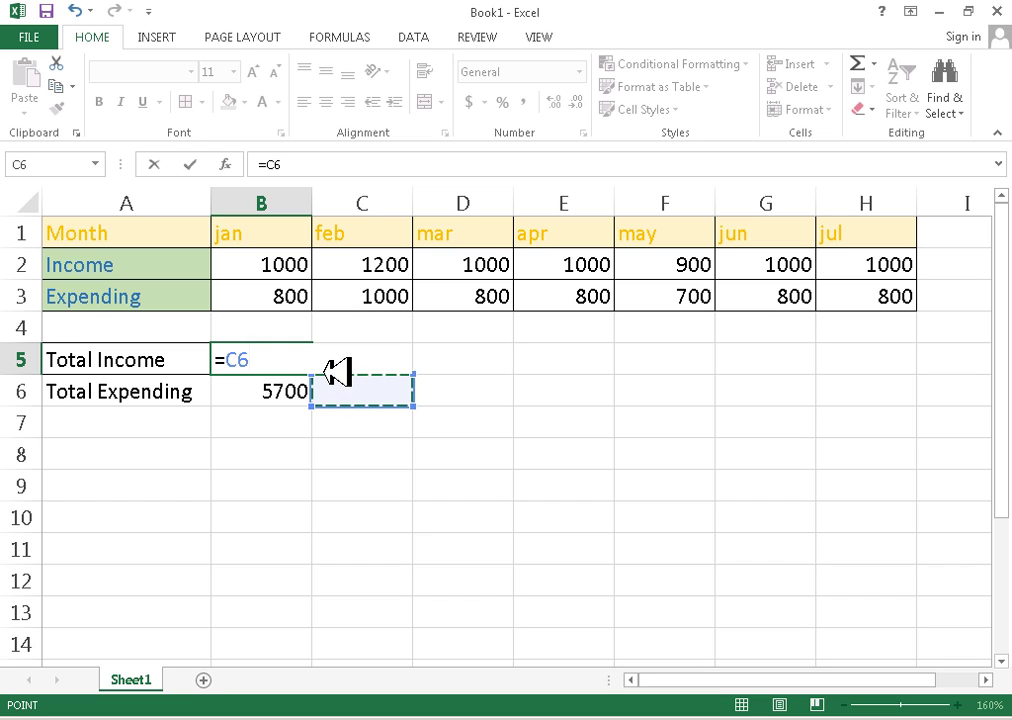
key("ctrl+z")
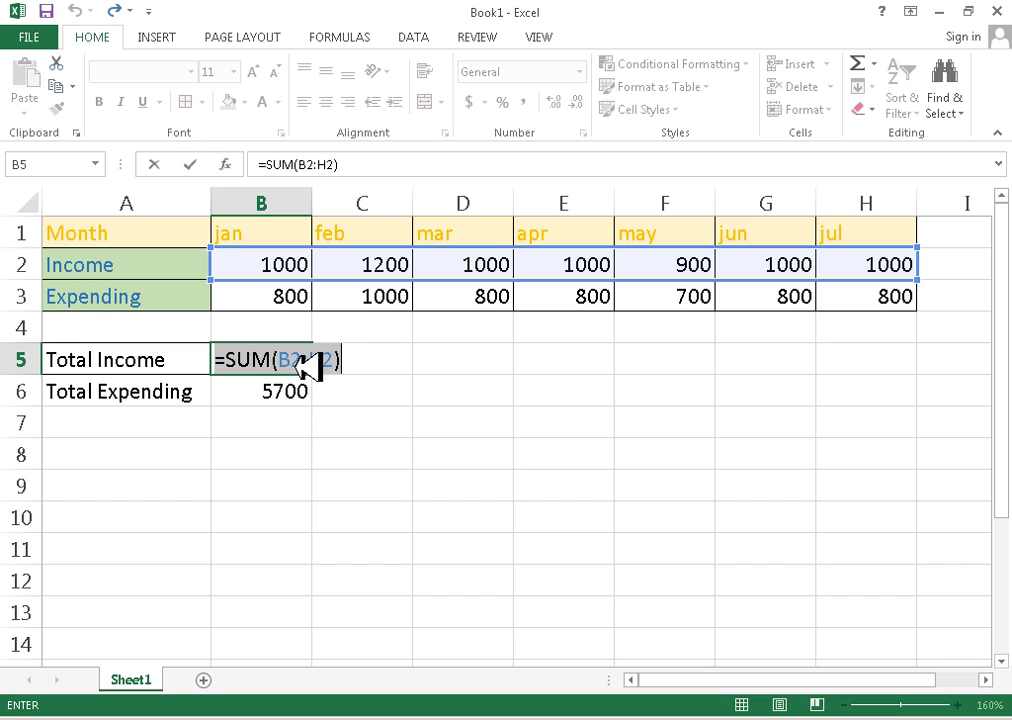
left_click(312, 364)
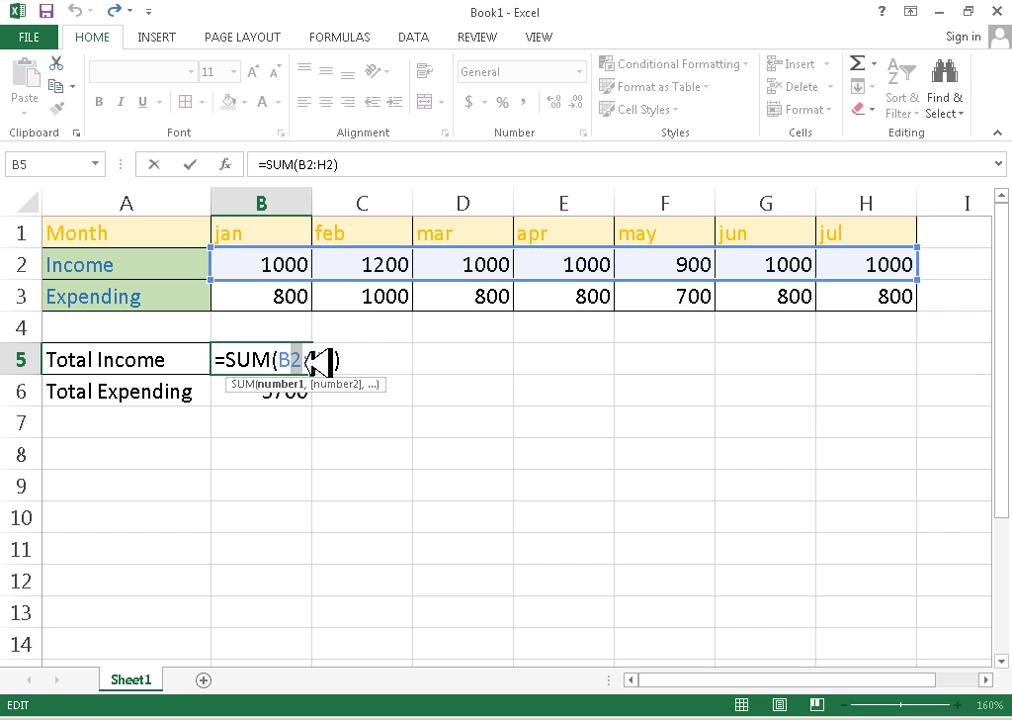
left_click(637, 328)
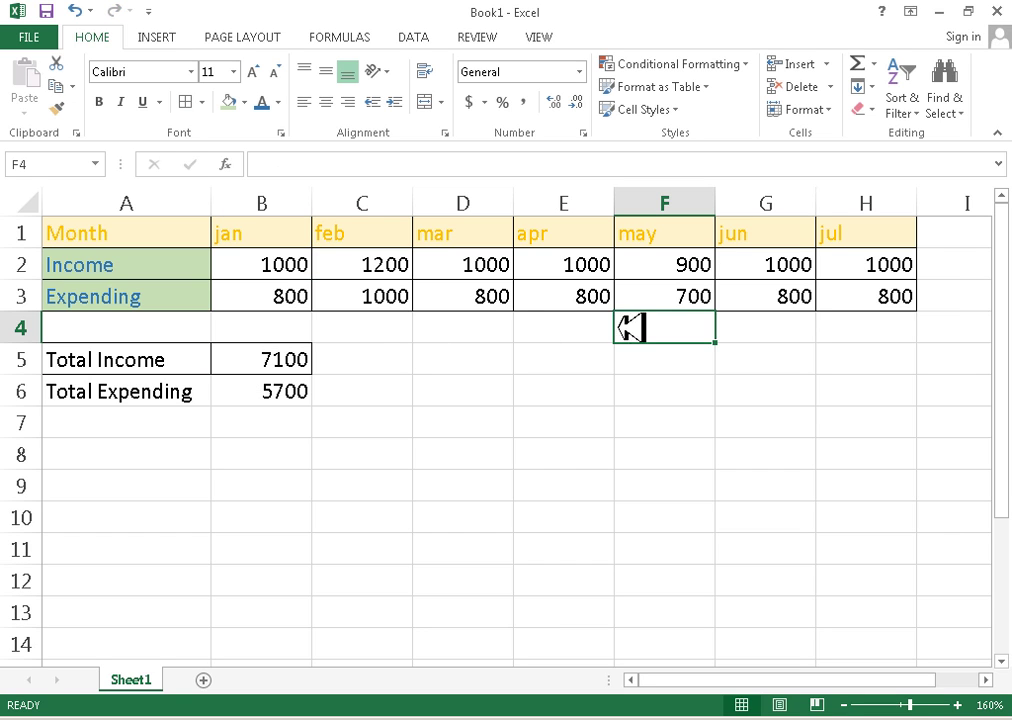
double_click(282, 354)
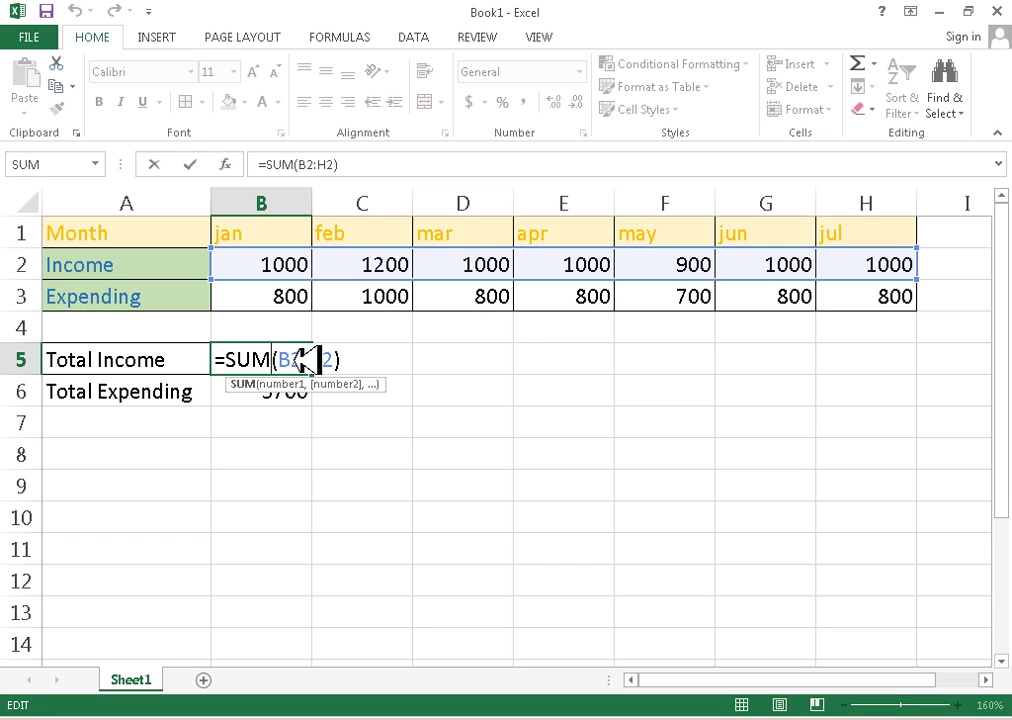
left_click_drag(222, 361, 350, 354)
left_click(332, 415)
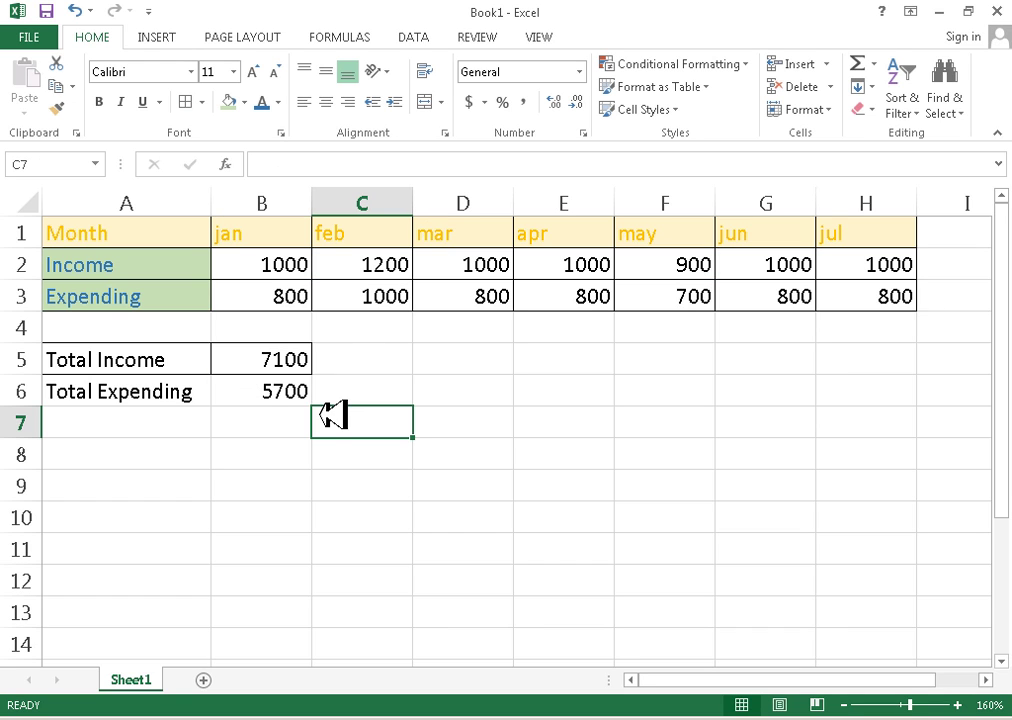
Try replacing the SUM formula in B5 with references to single cells such as D5, E5 and G5.
double_click(287, 362)
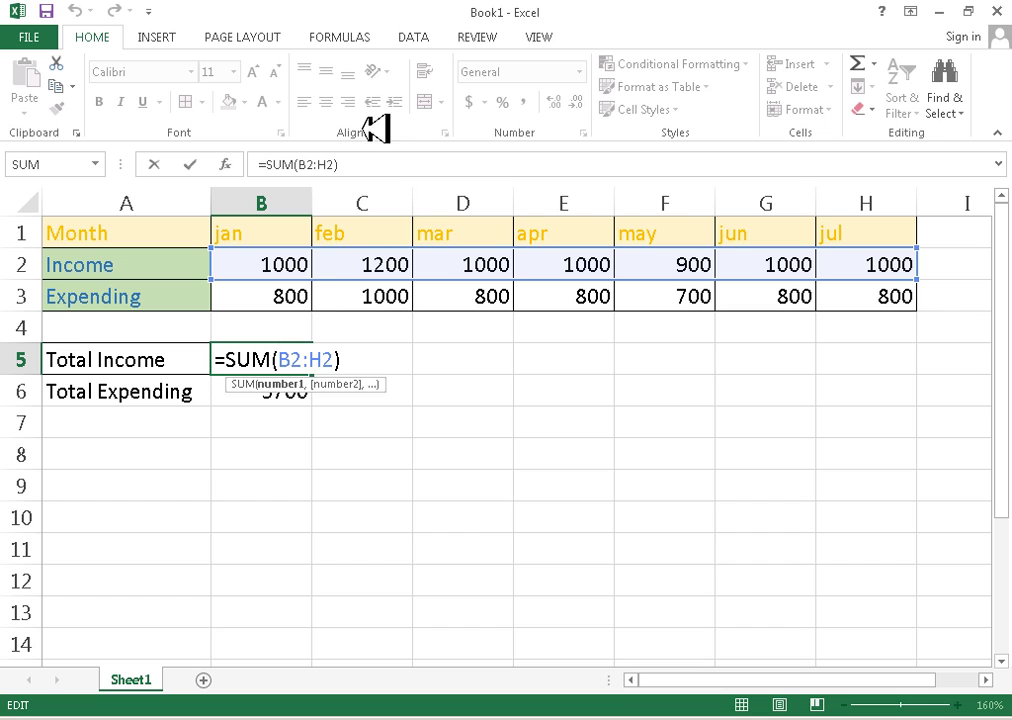
left_click_drag(367, 168, 248, 164)
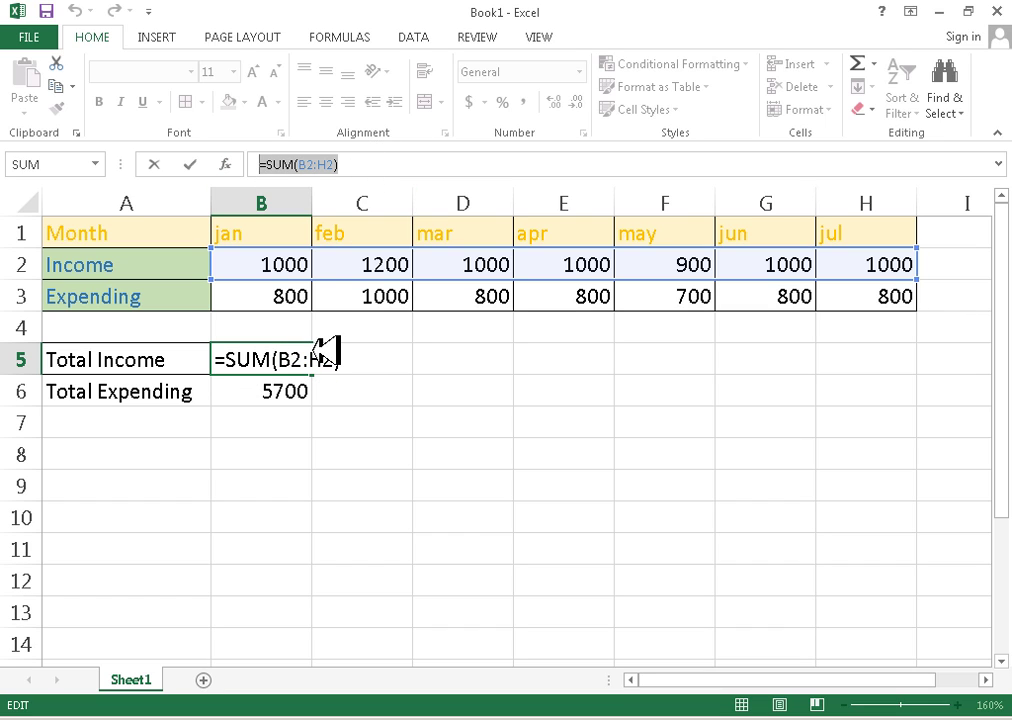
type("=")
left_click(490, 358)
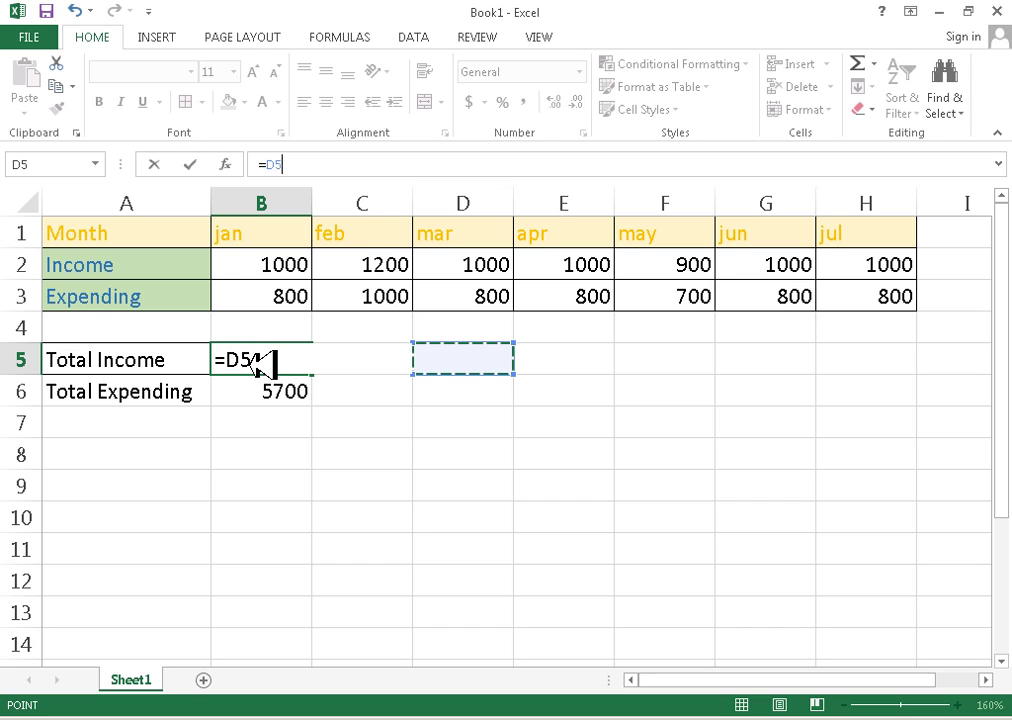
left_click_drag(254, 363, 339, 393)
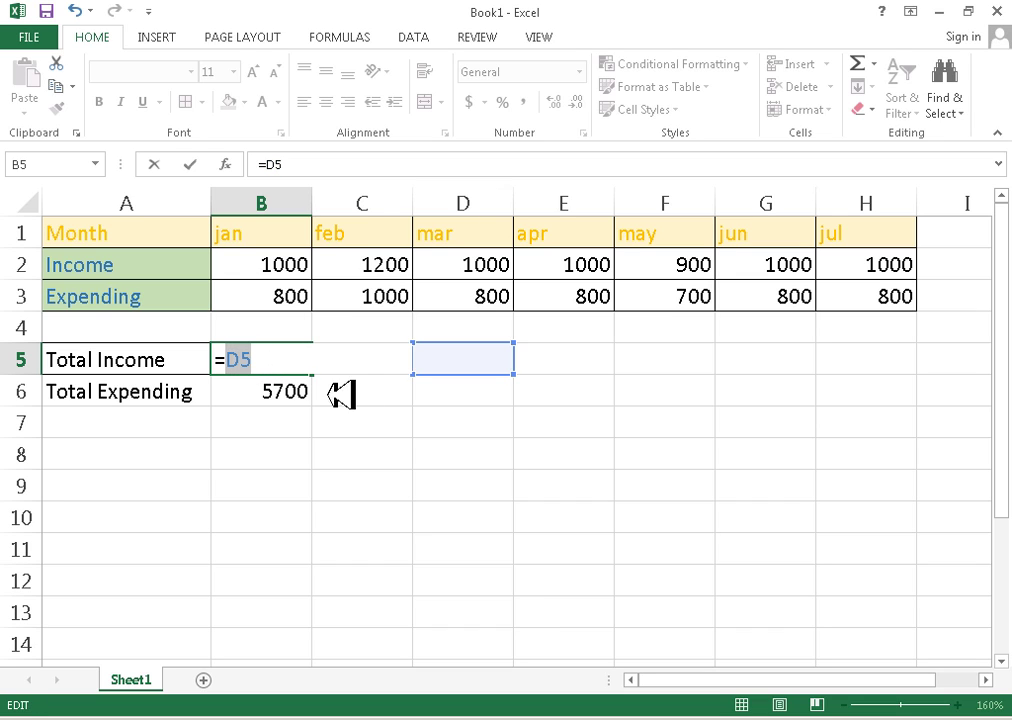
left_click(435, 413)
left_click_drag(272, 357, 226, 360)
left_click(549, 350)
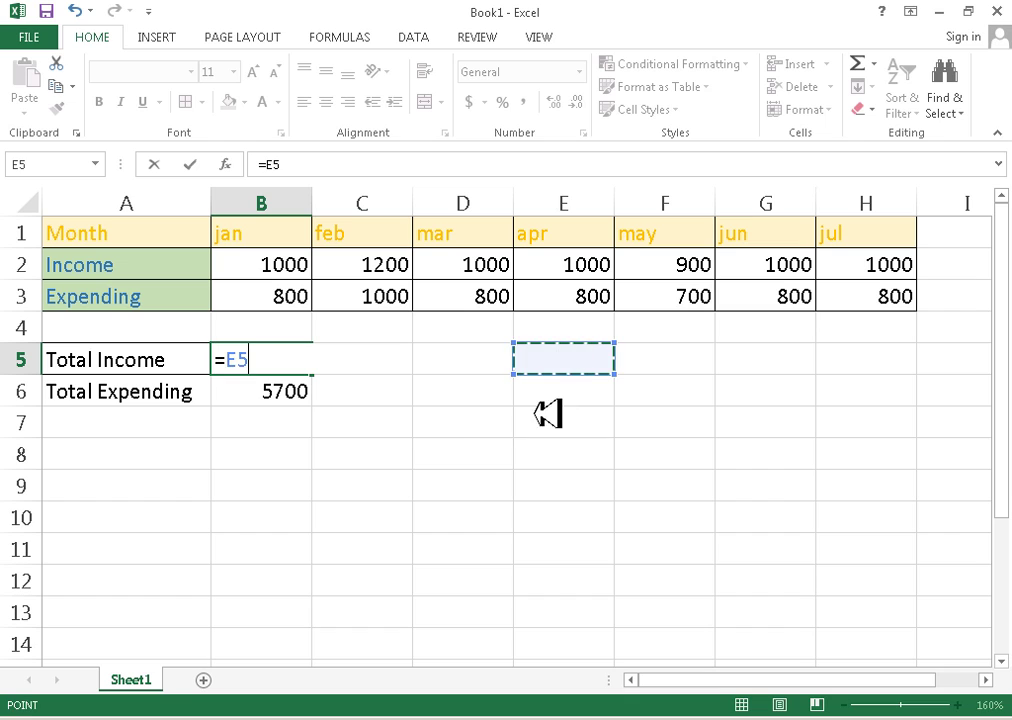
left_click(465, 450)
left_click(258, 517)
left_click(181, 479)
left_click(760, 392)
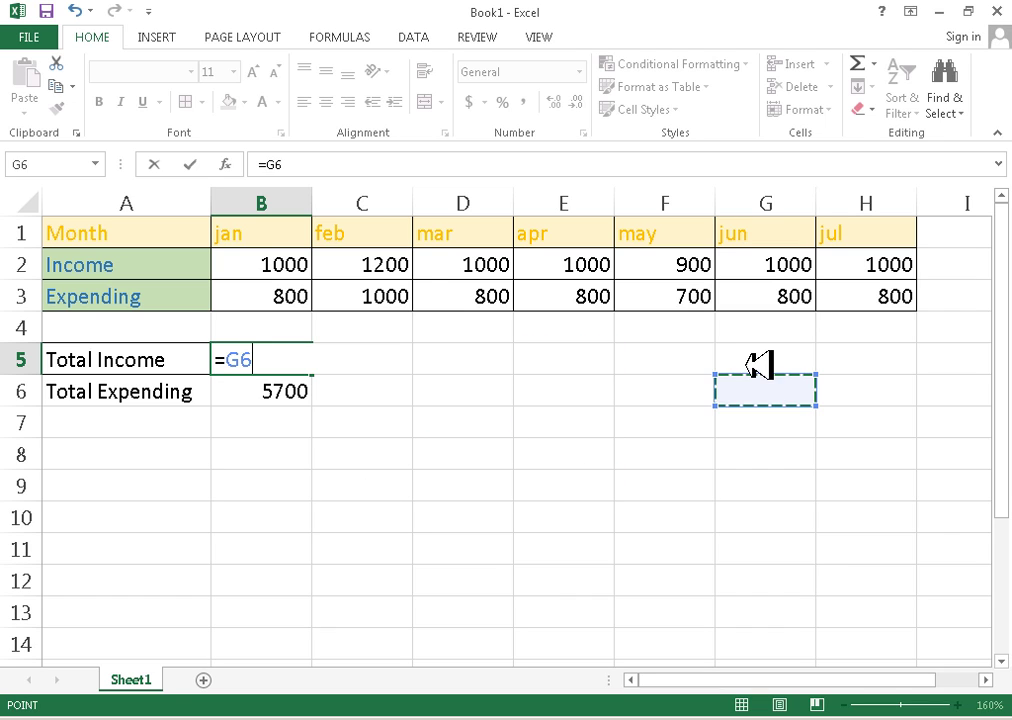
left_click(761, 361)
left_click_drag(271, 361, 236, 361)
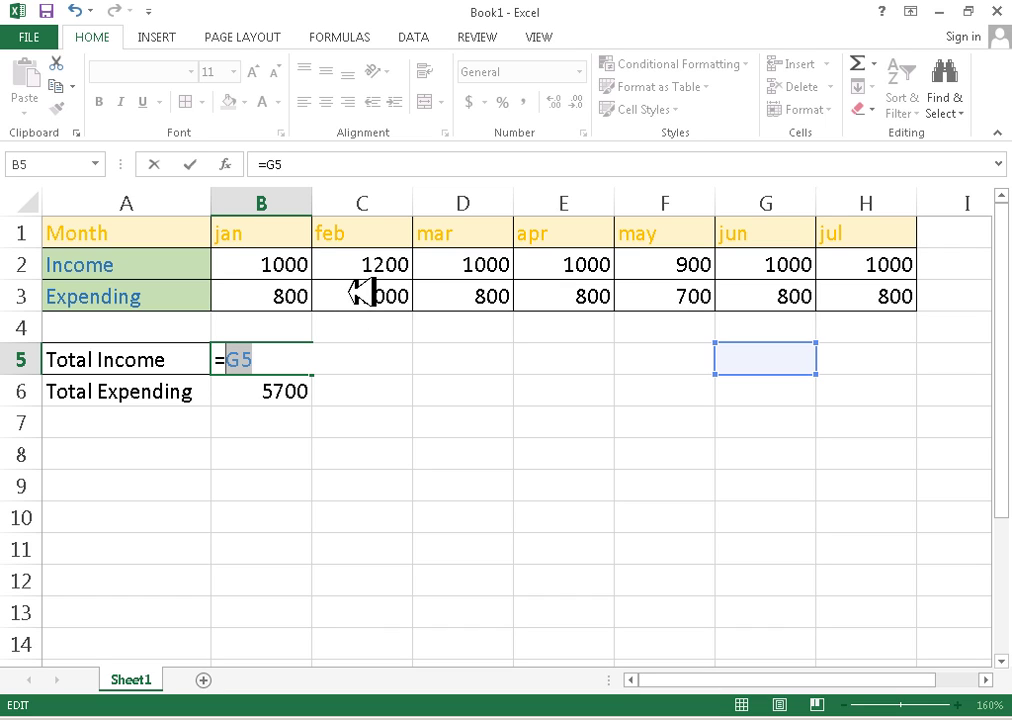
Re-enter the Total Income formula in B5 as =SUM(B2:H2).
type("sum")
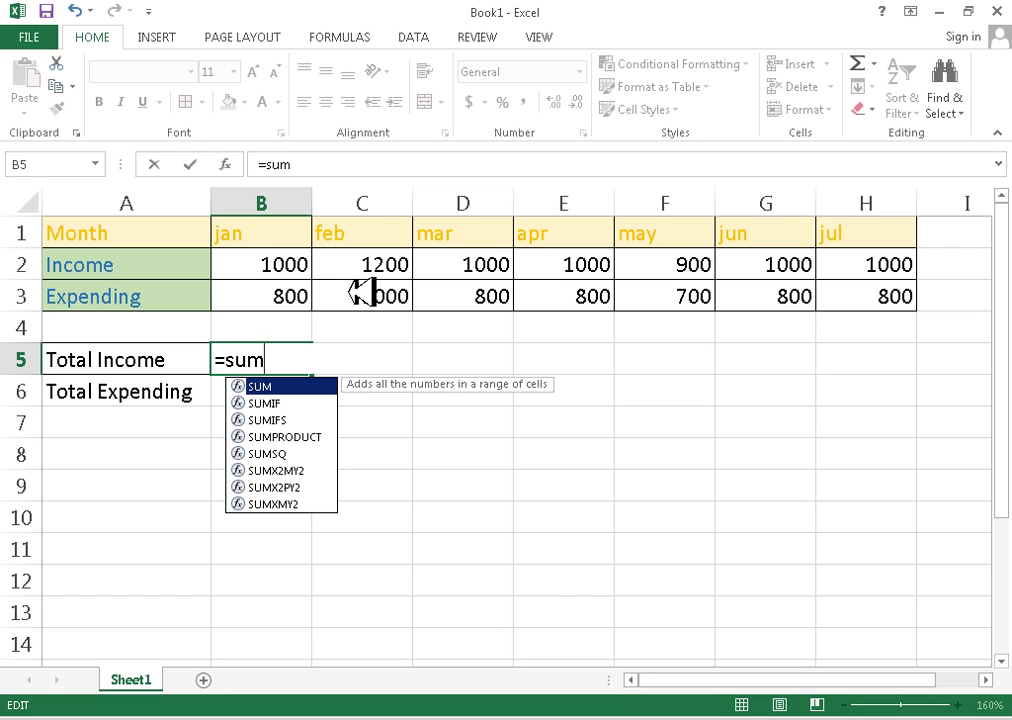
key("Tab")
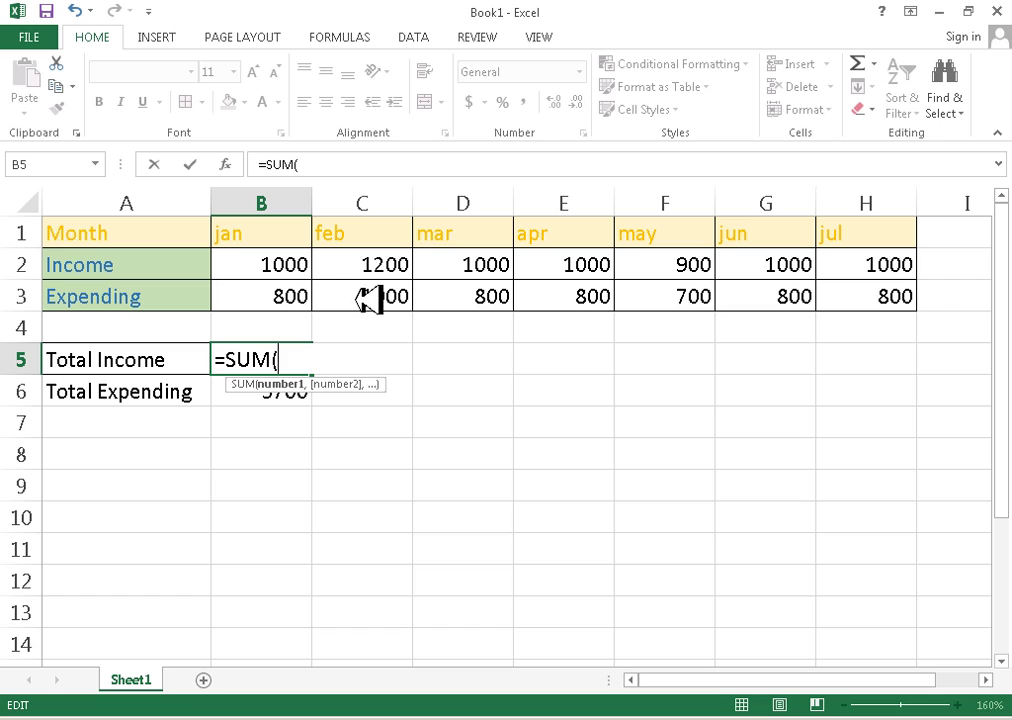
left_click_drag(300, 266, 872, 255)
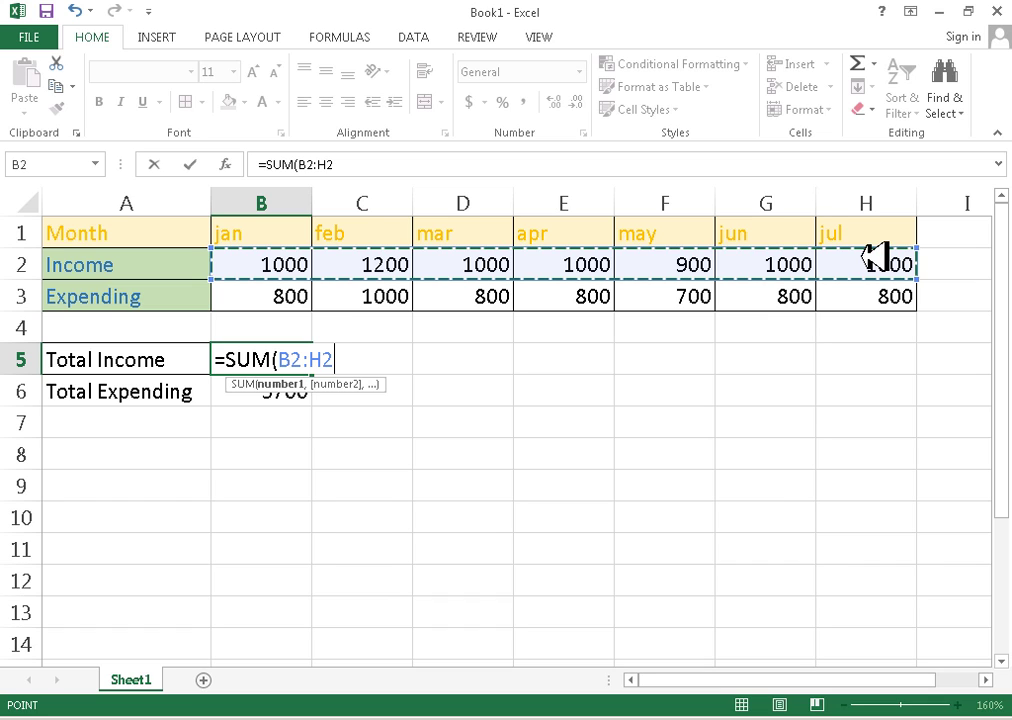
key("ctrl+Return")
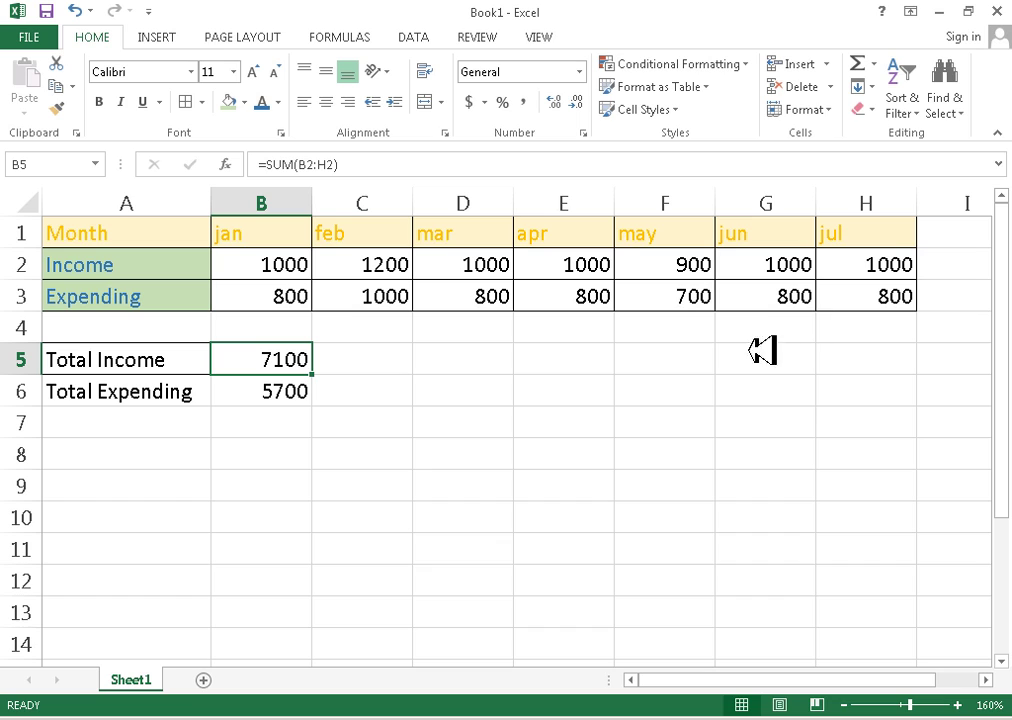
left_click(410, 390)
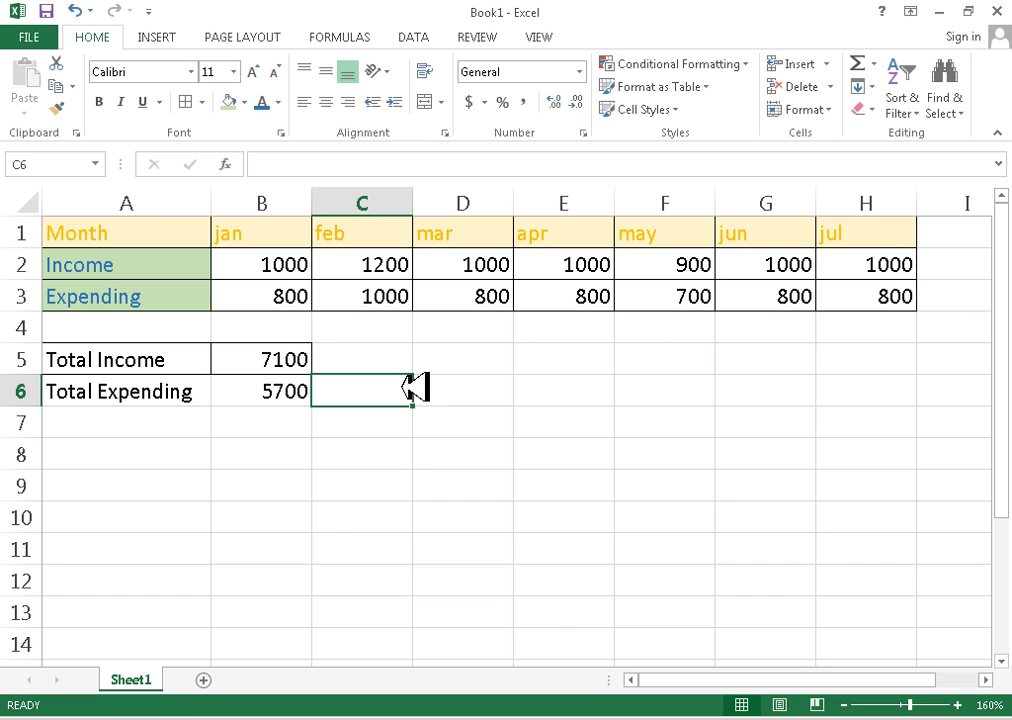
type("\"")
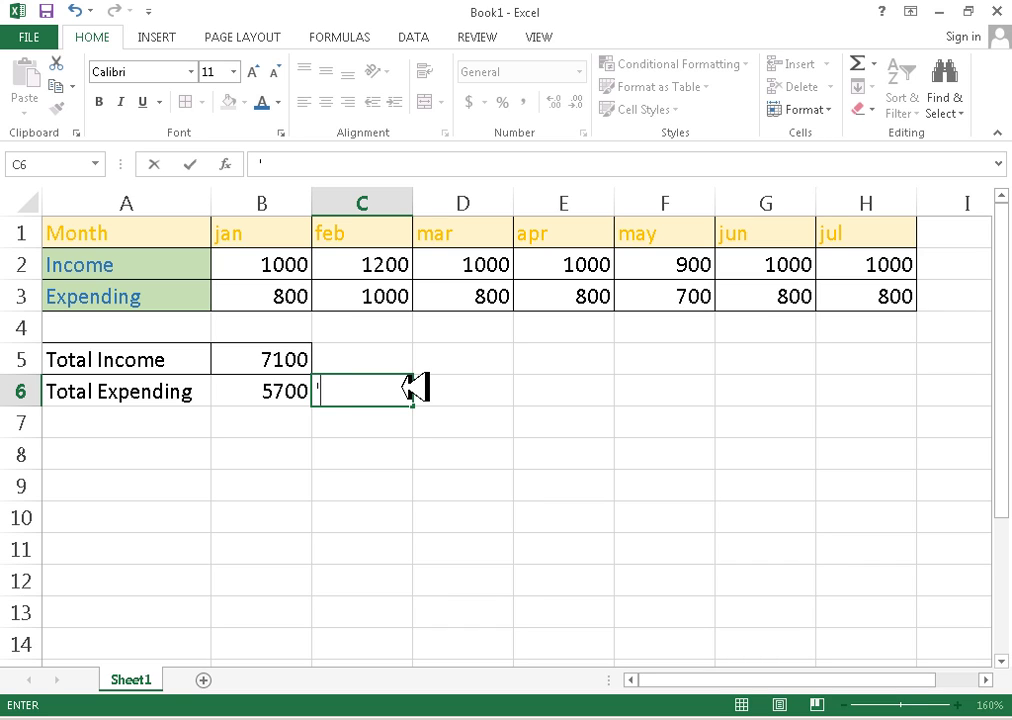
key("Return")
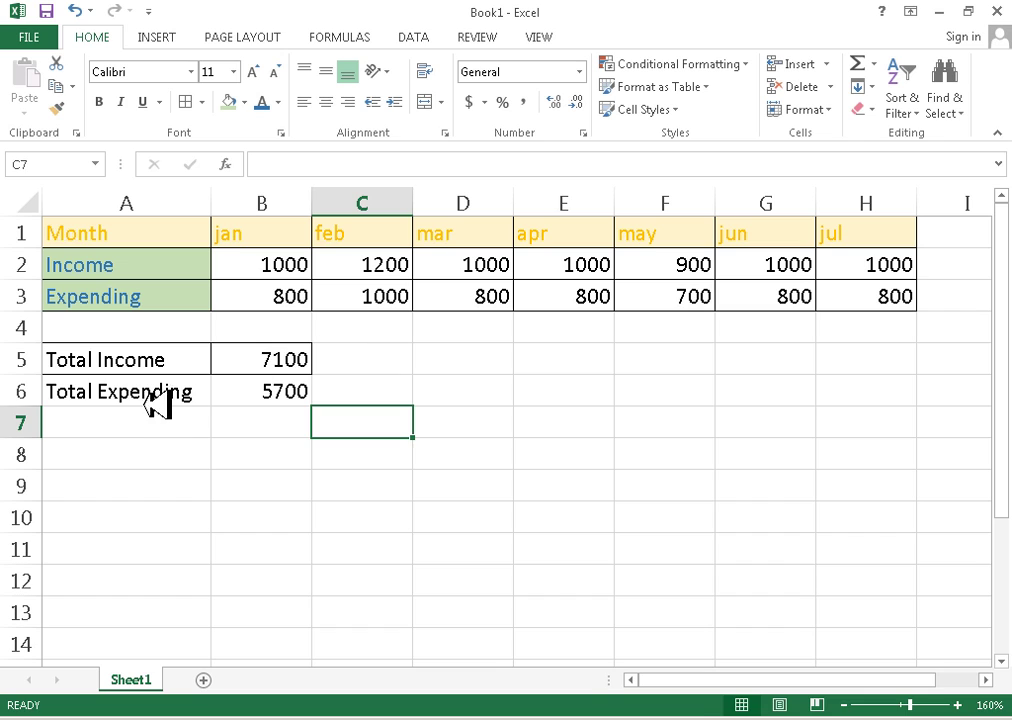
Add cell borders around the Total Expending label and its value in A6:B6.
left_click_drag(158, 395, 289, 390)
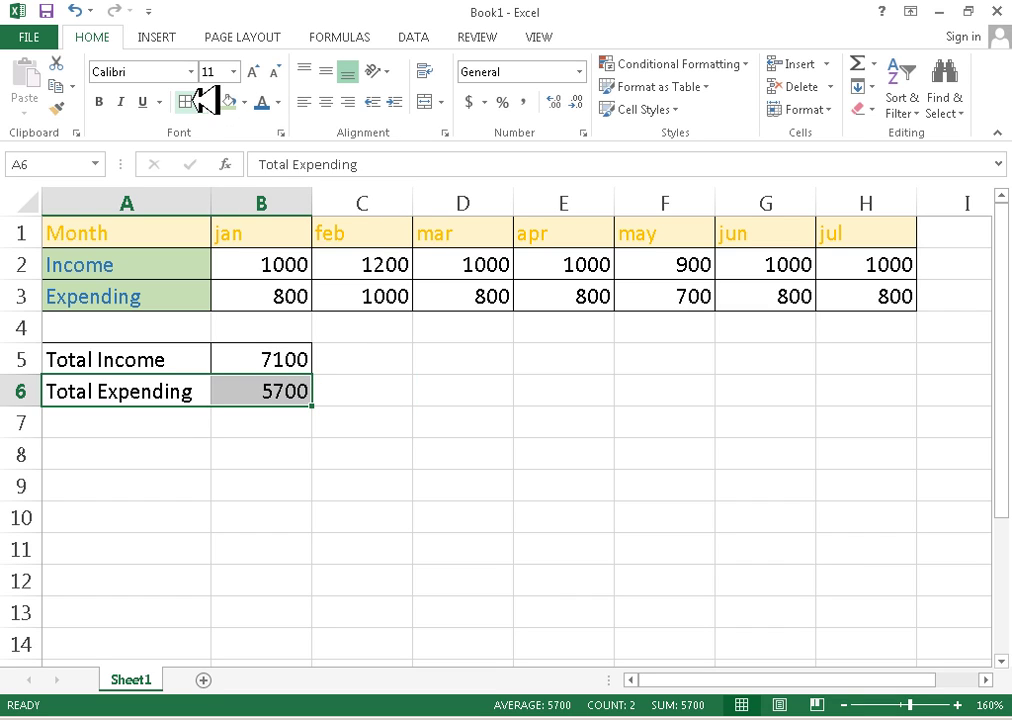
left_click(361, 382)
left_click(289, 361)
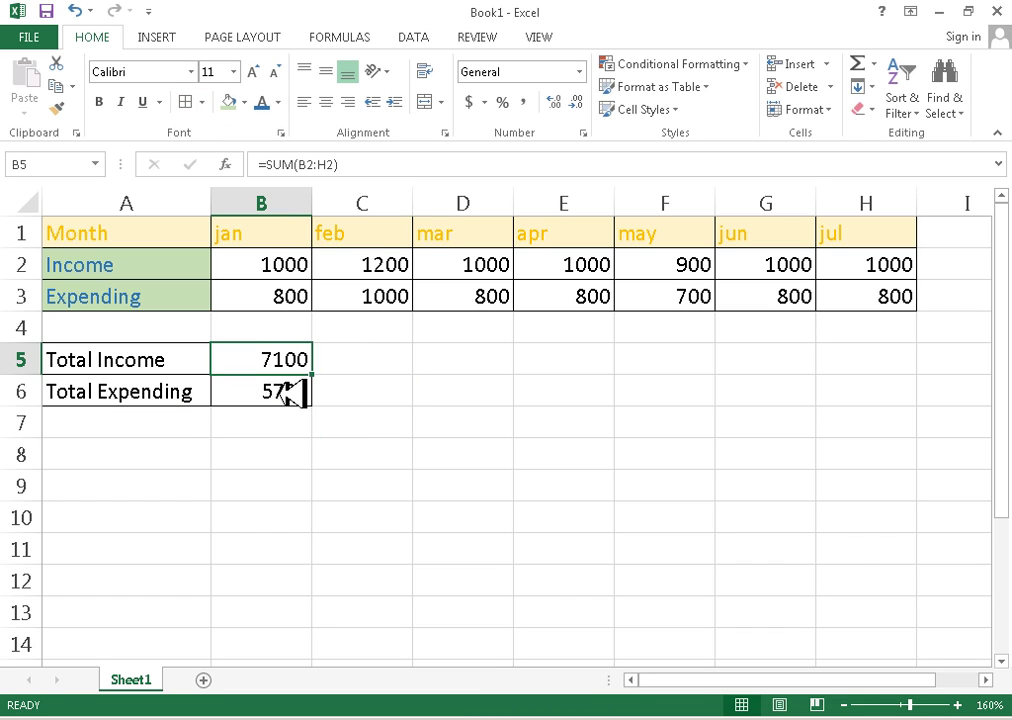
left_click(294, 395)
left_click(208, 420)
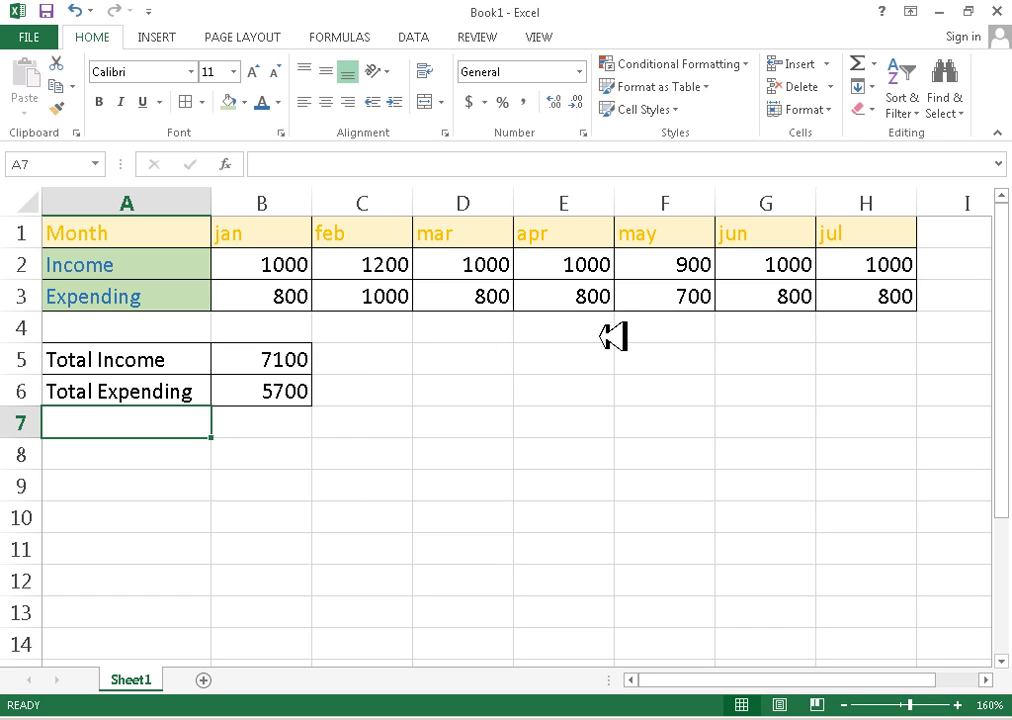
Enter the label Saving in A4, directly below Expending.
left_click(294, 324)
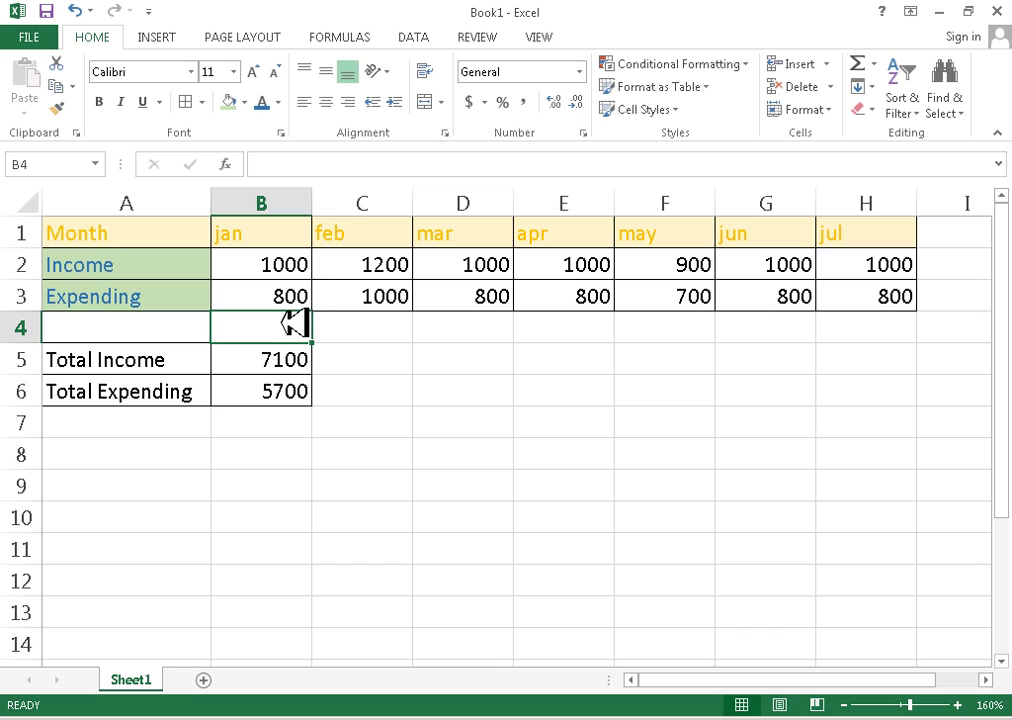
left_click(303, 268)
left_click(295, 324)
left_click(156, 324)
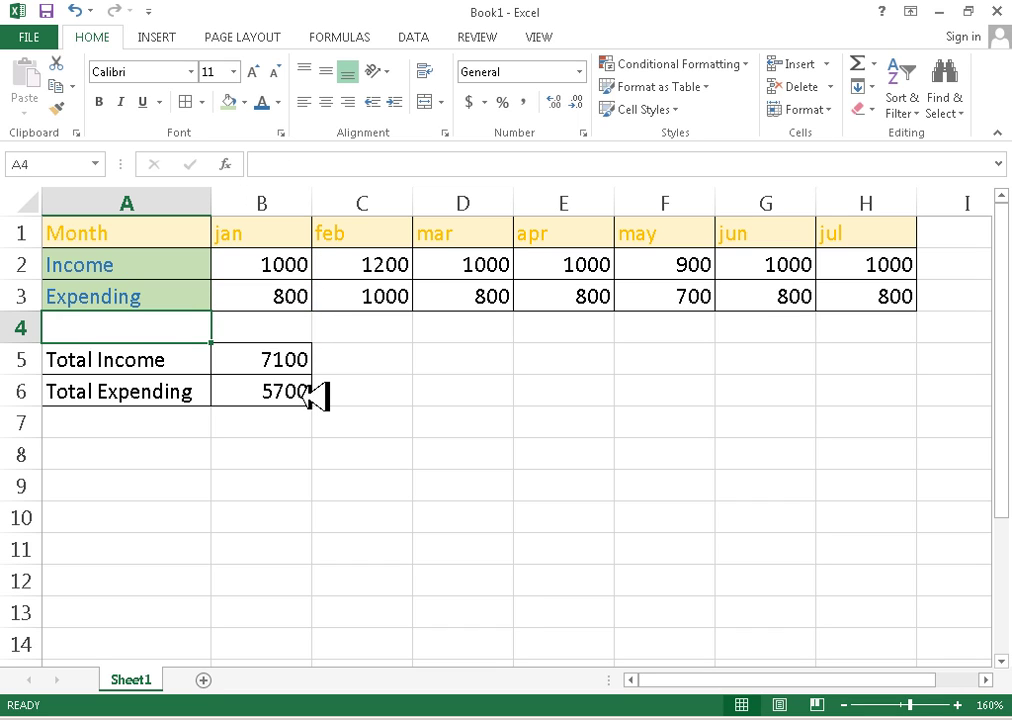
type("S")
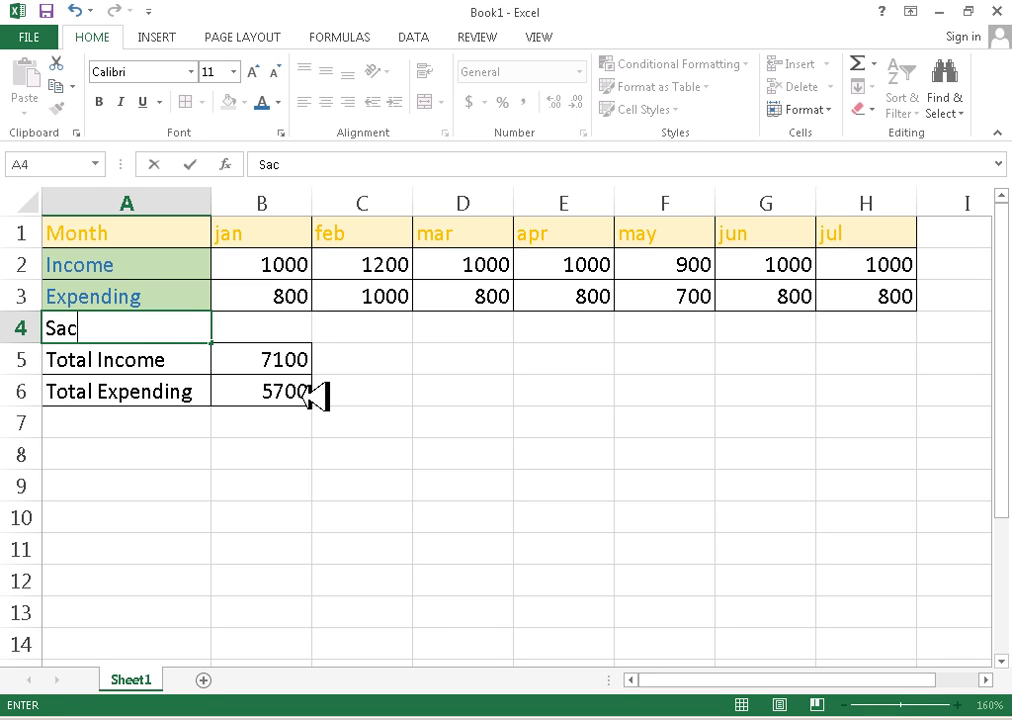
type("aving")
key("Return")
key("Up")
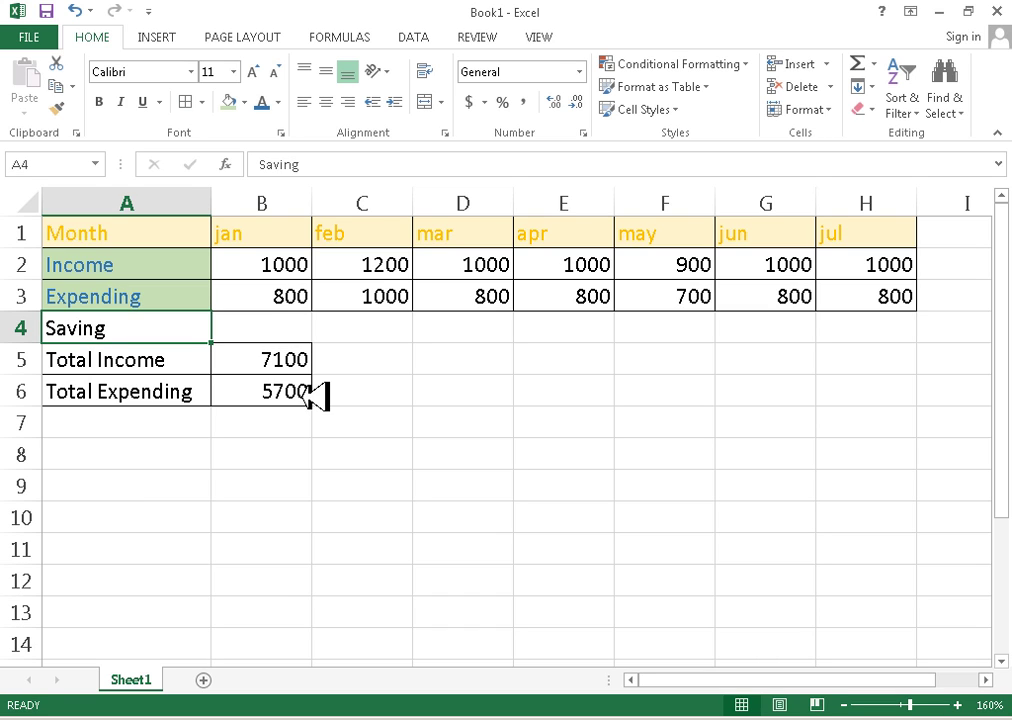
Calculate January's saving in B4 with =B2-B3 and fill the formula across to July in H4.
key("Right")
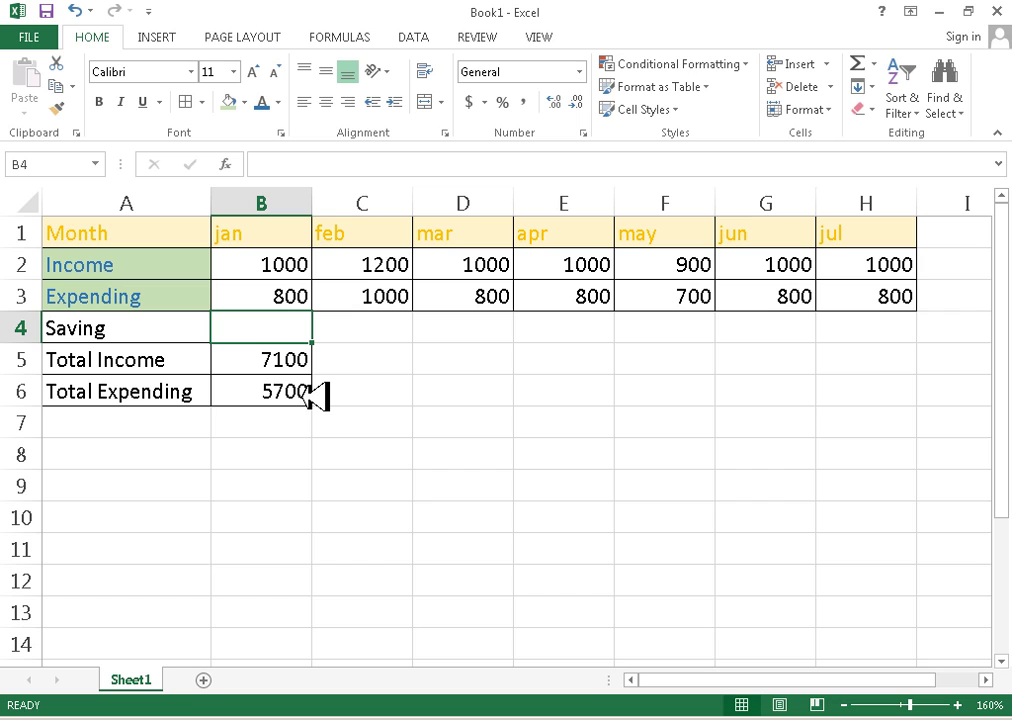
type("=")
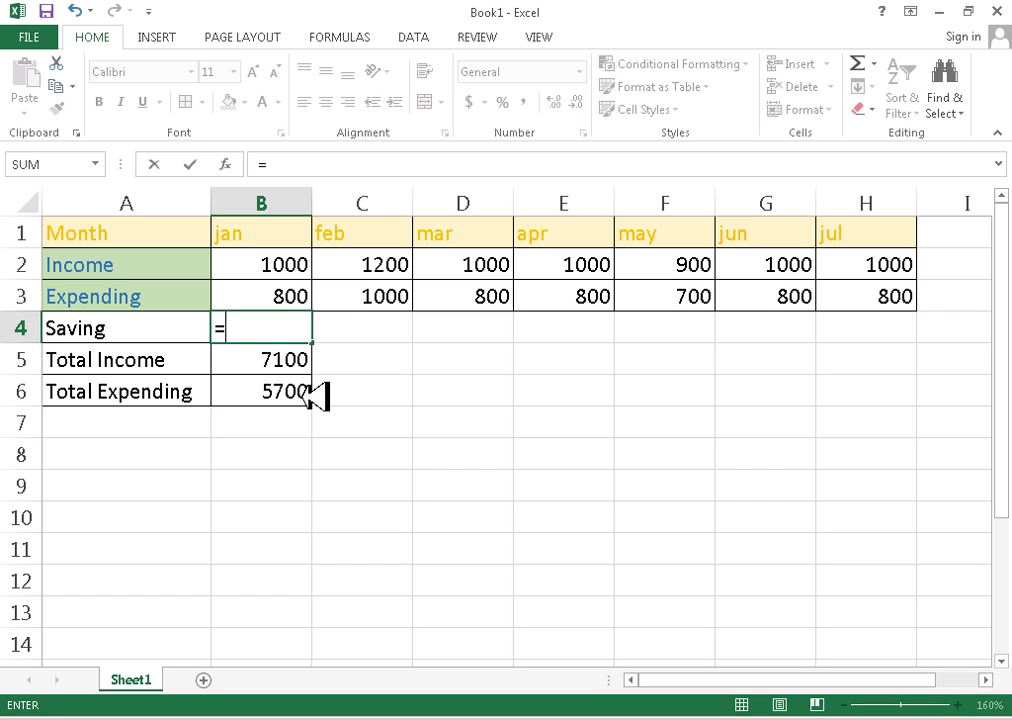
left_click(289, 268)
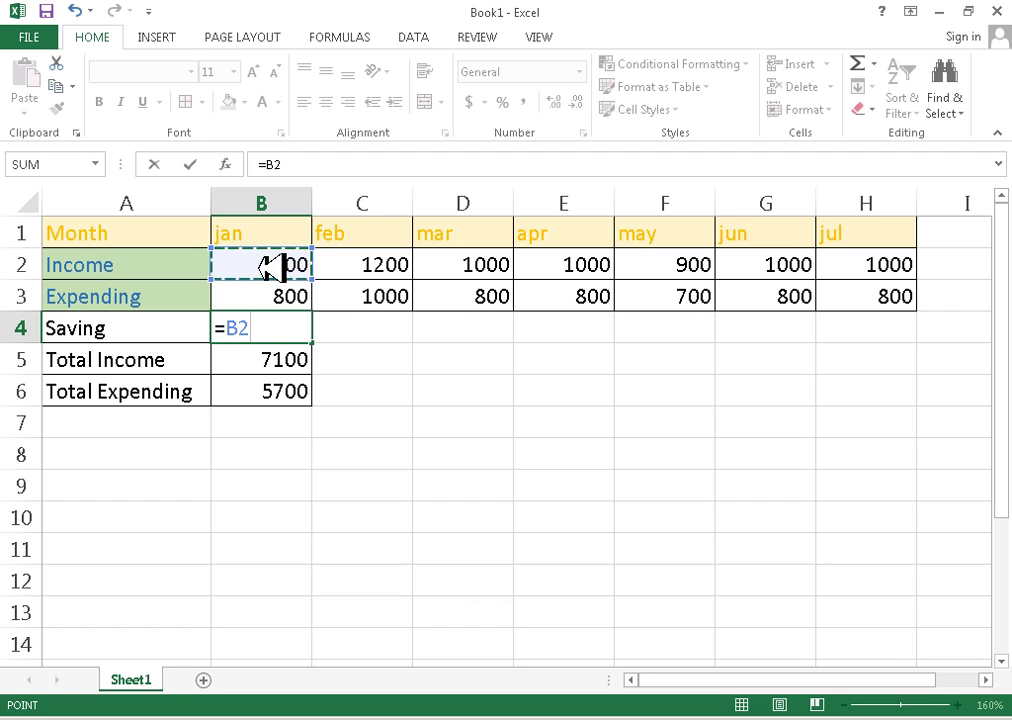
type("-")
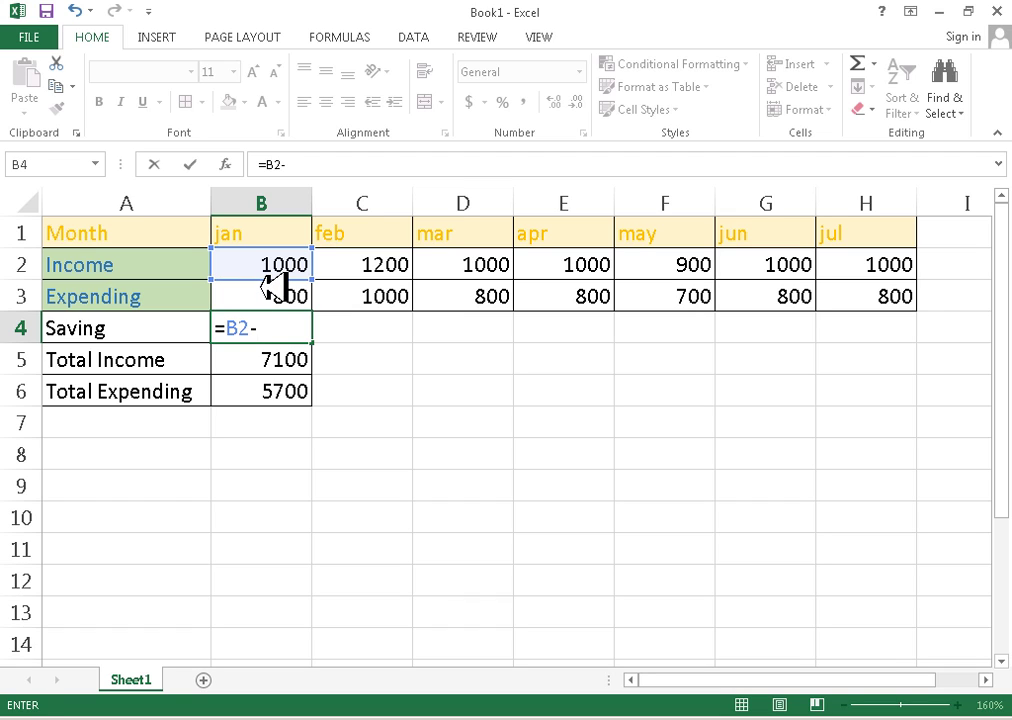
left_click(273, 293)
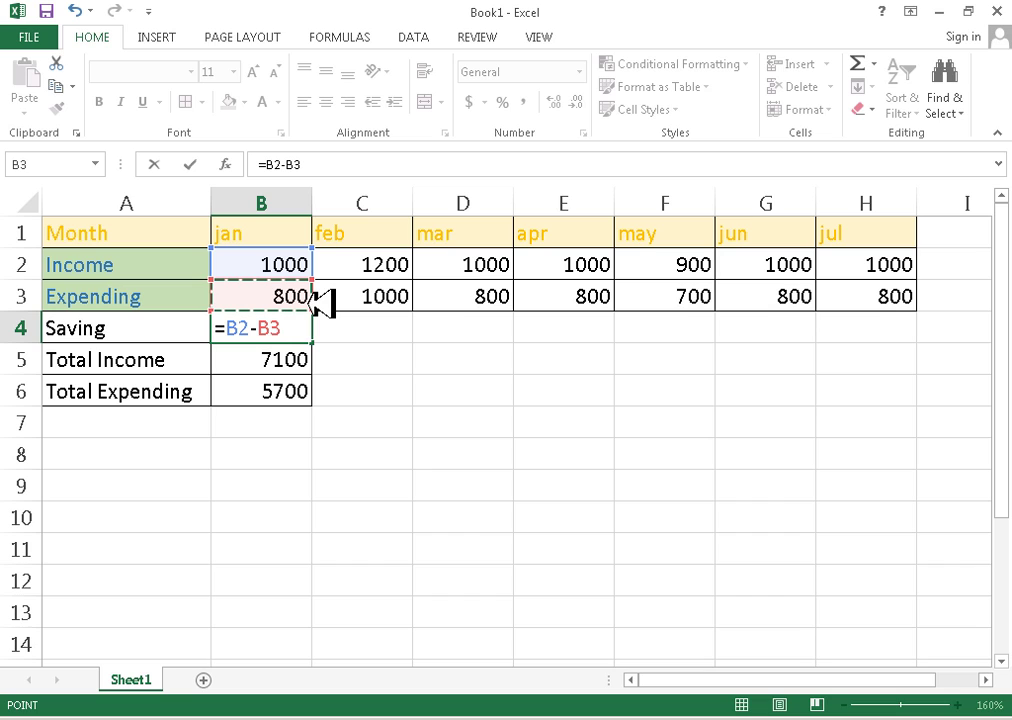
key("Return")
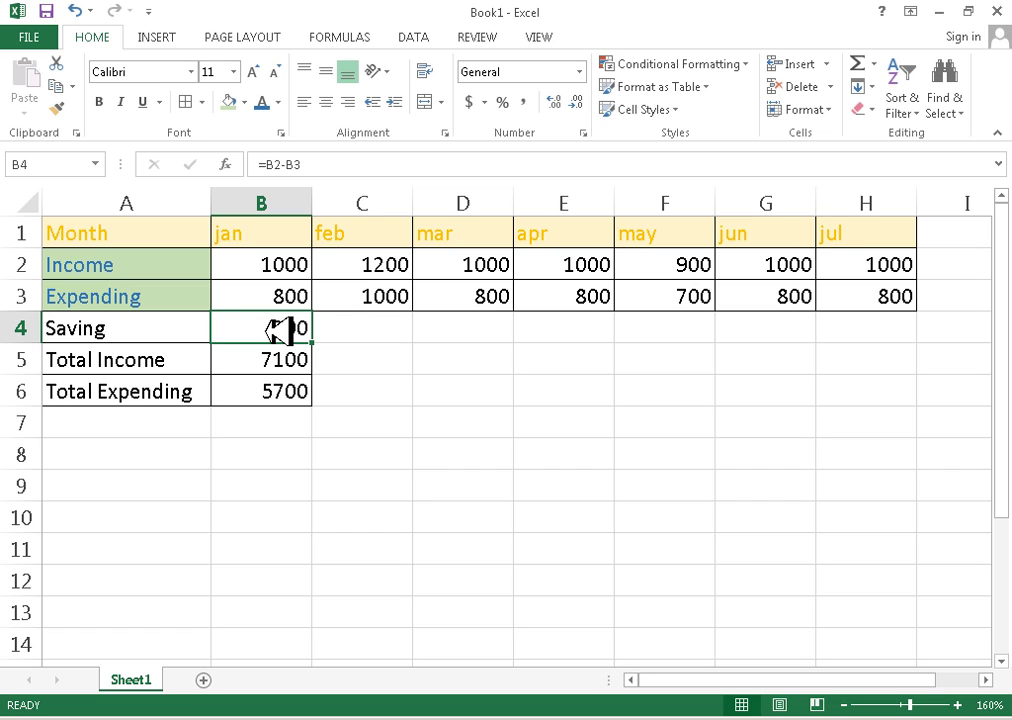
left_click_drag(325, 341, 920, 341)
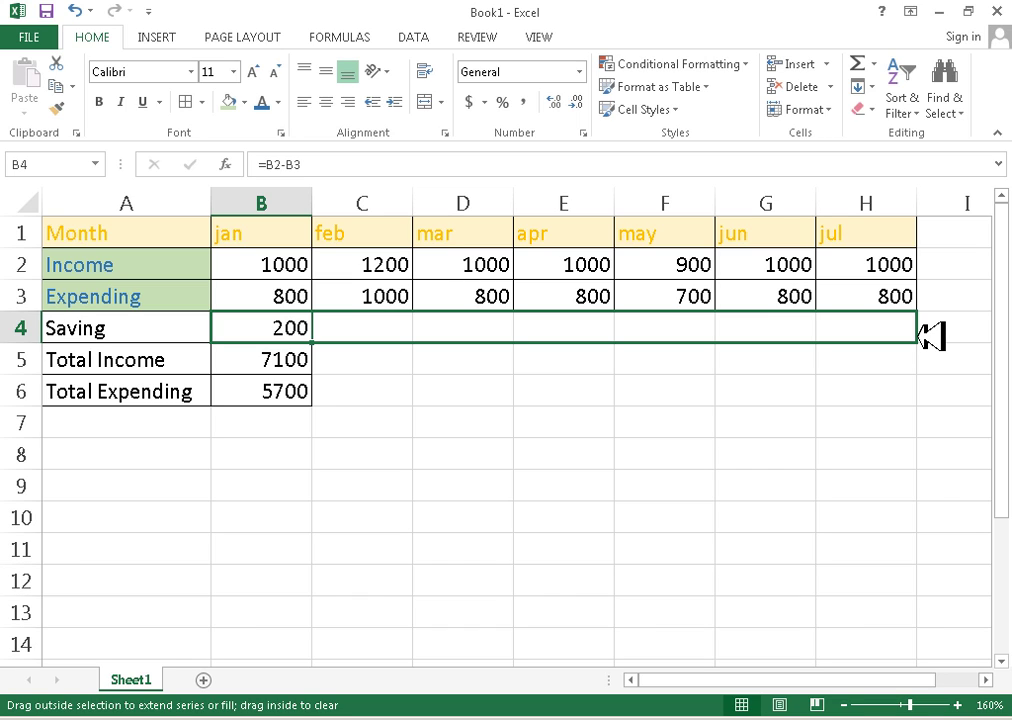
left_click_drag(930, 336, 924, 334)
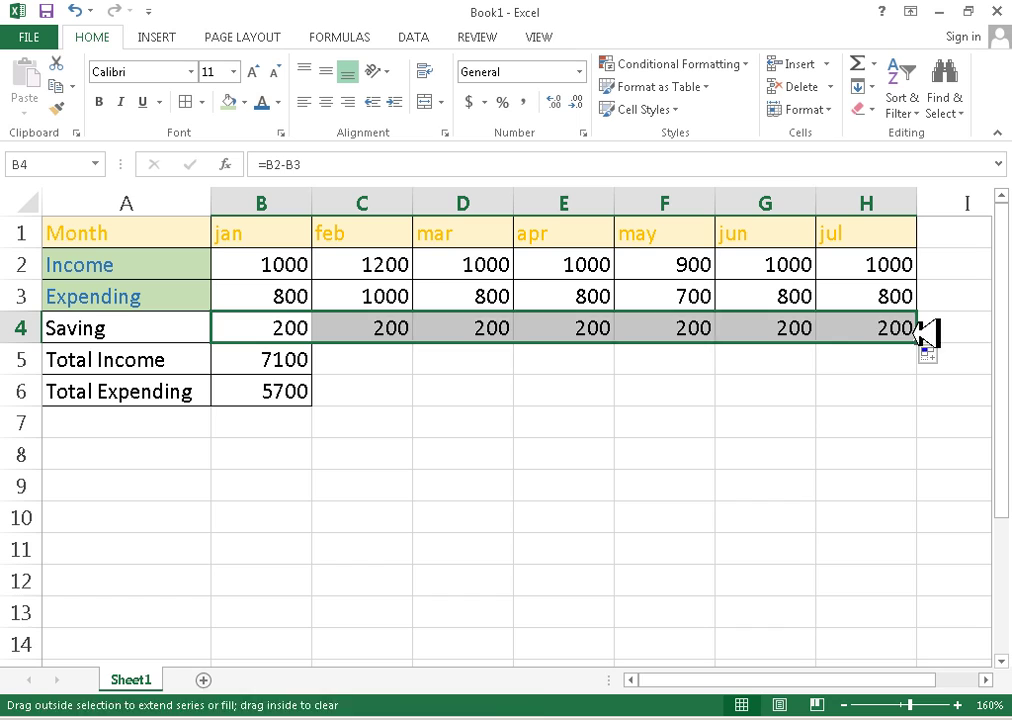
Examine the filled Saving formulas for the months from February to May, checking which income and expending cells each one references.
left_click(385, 290)
left_click(385, 330)
left_click(490, 330)
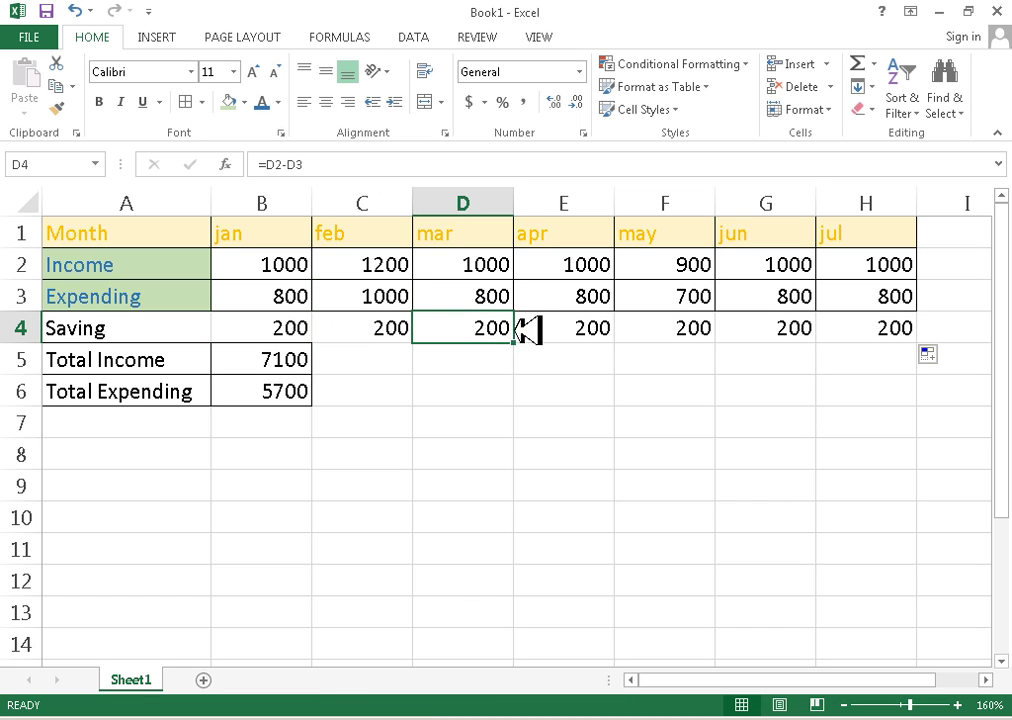
left_click(366, 331)
double_click(366, 328)
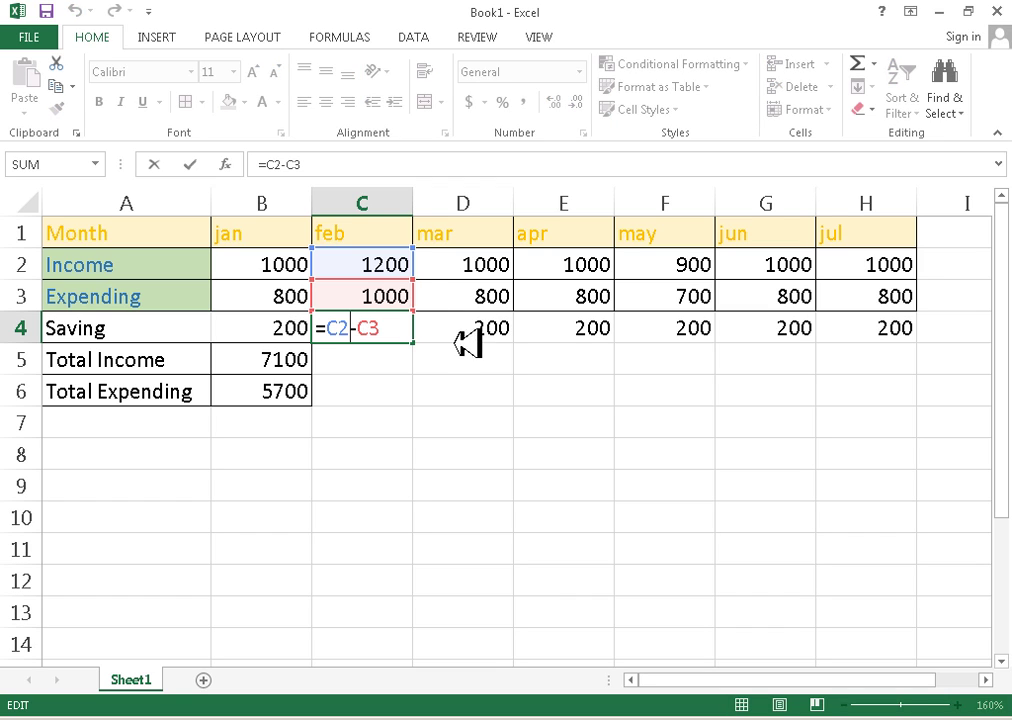
left_click(490, 330)
double_click(496, 327)
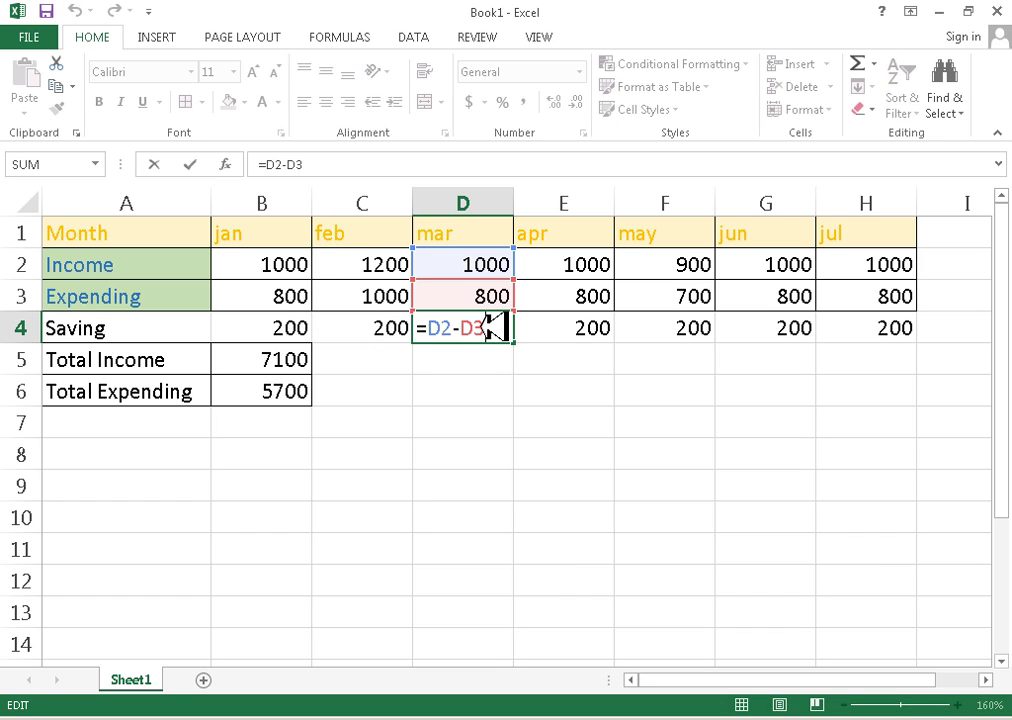
double_click(614, 328)
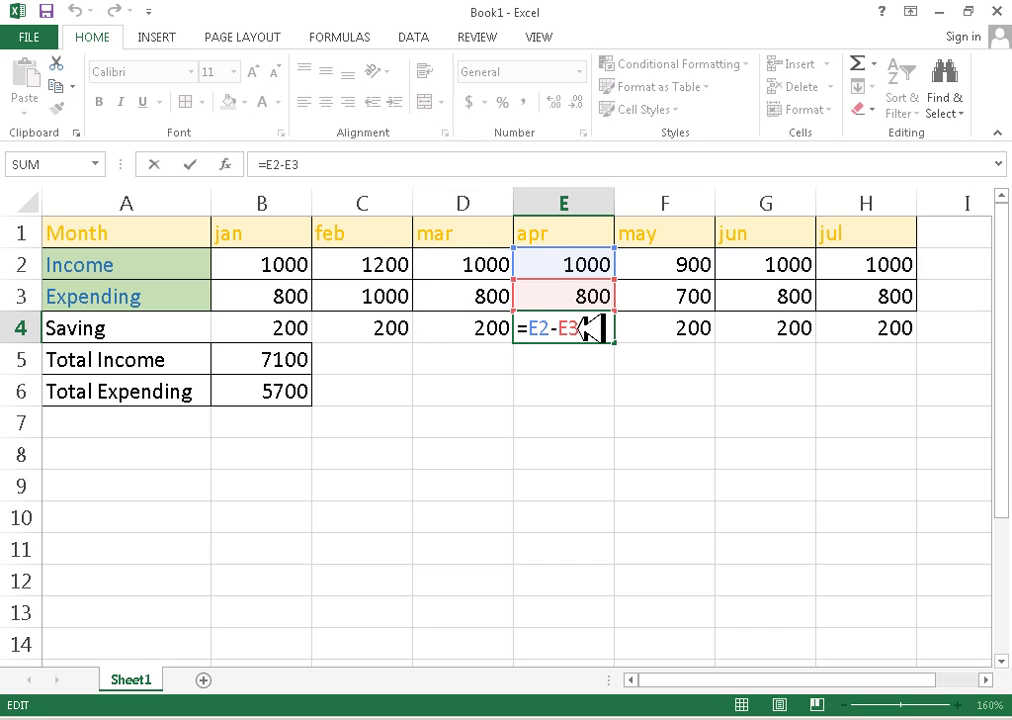
double_click(695, 333)
left_click(758, 353)
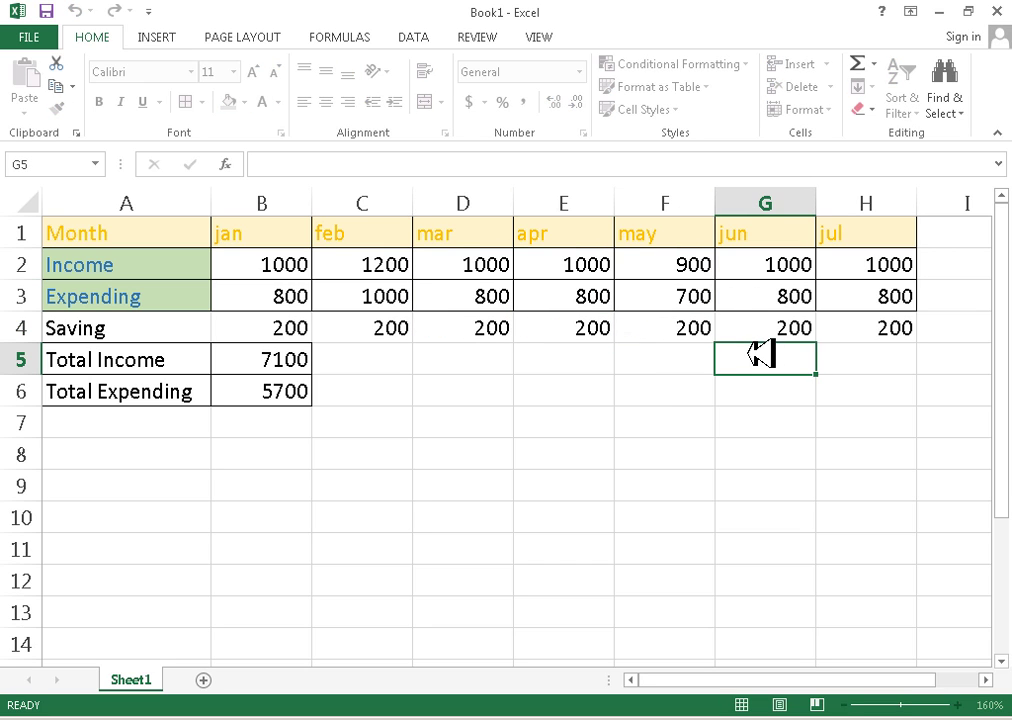
Set May's income in F2 to 800 and check the recalculated saving in F4.
left_click(708, 265)
type("80")
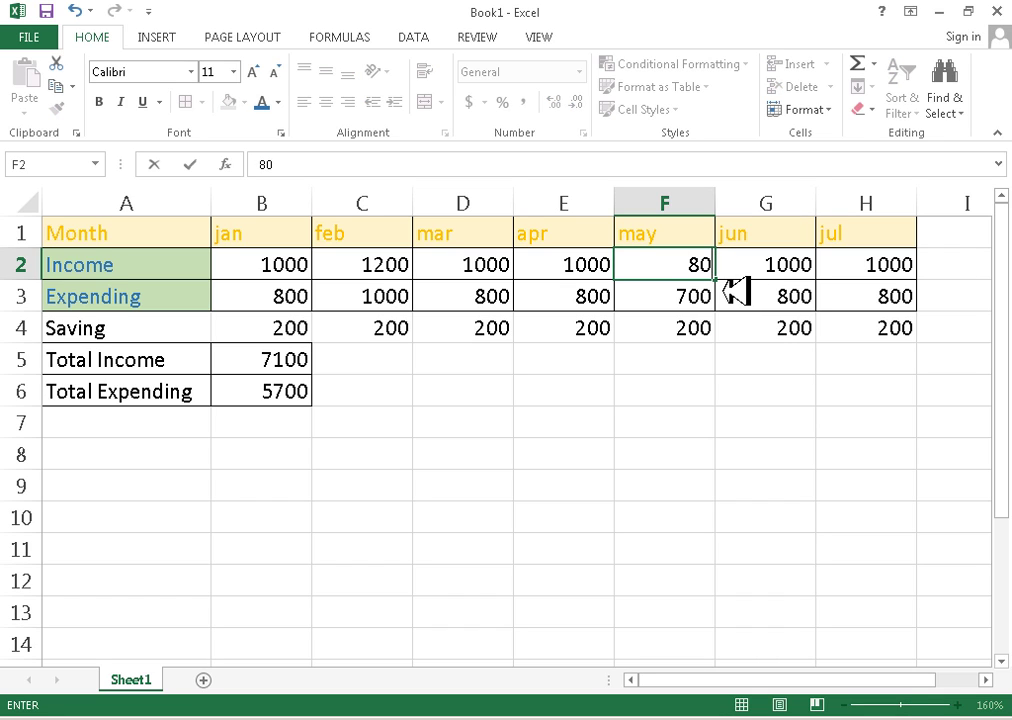
type("0")
key("Return")
left_click(705, 334)
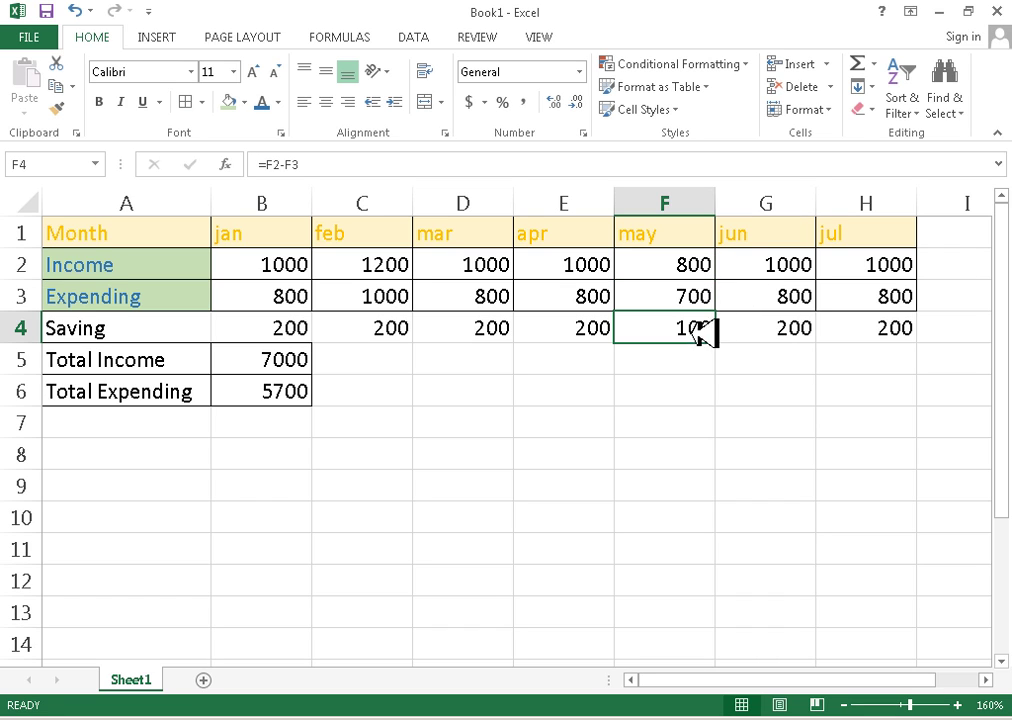
Set February's income in C2 to 2000 and check the recalculated saving in C4.
left_click(352, 268)
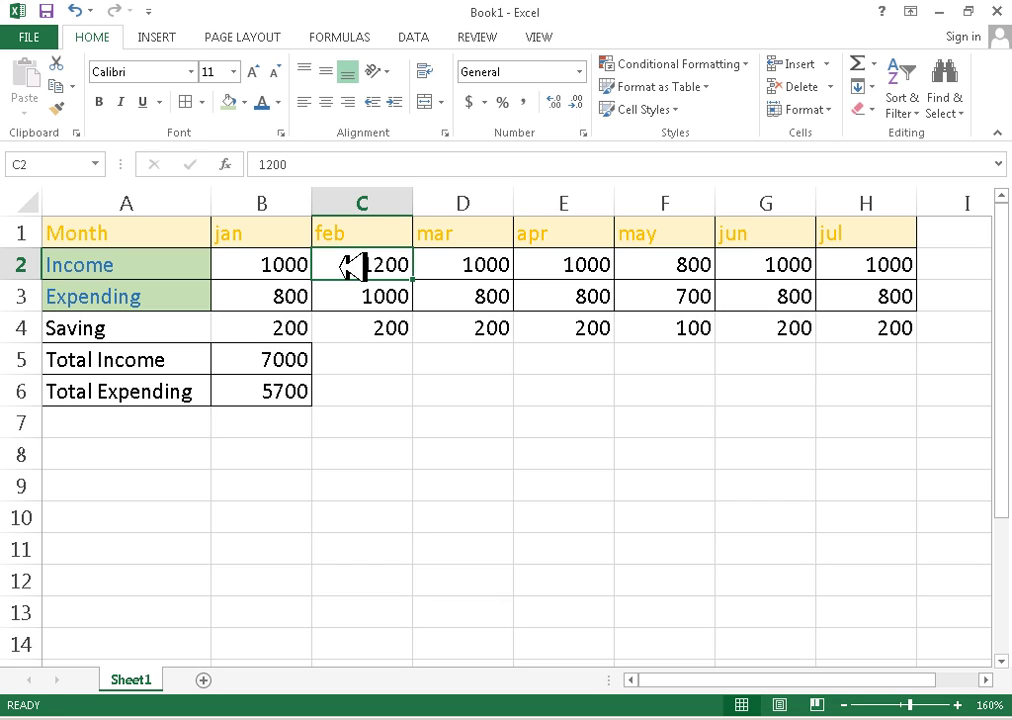
type("2")
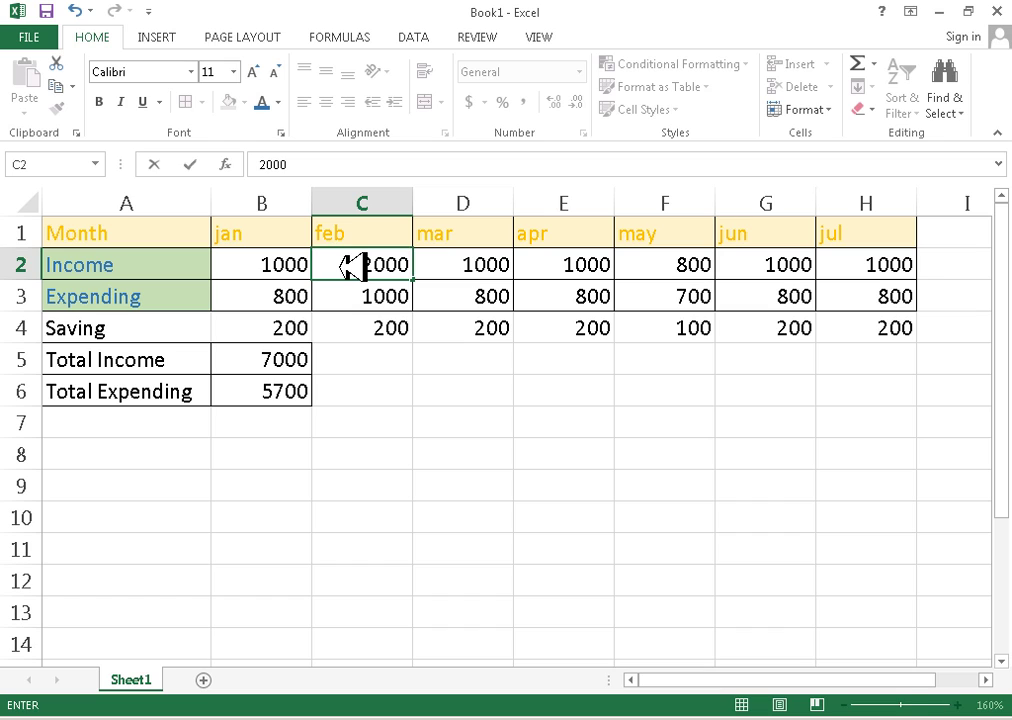
type("000")
key("Return")
left_click(390, 322)
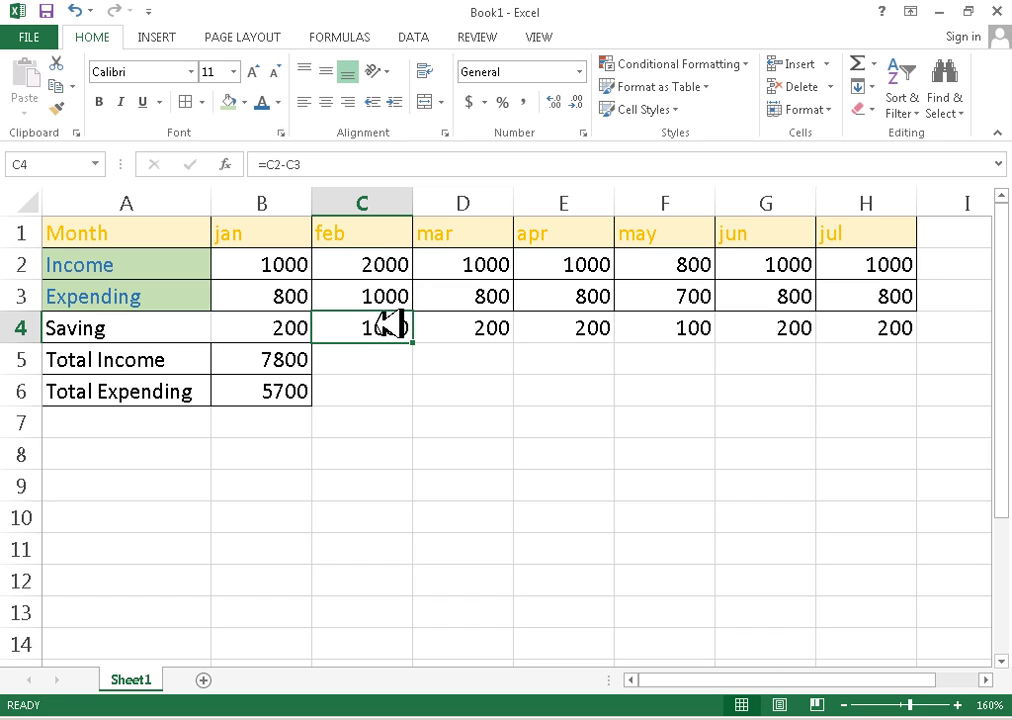
Give the Saving label in A4 the green fill and blue font, and add borders to all cells in A4:H4.
left_click(130, 322)
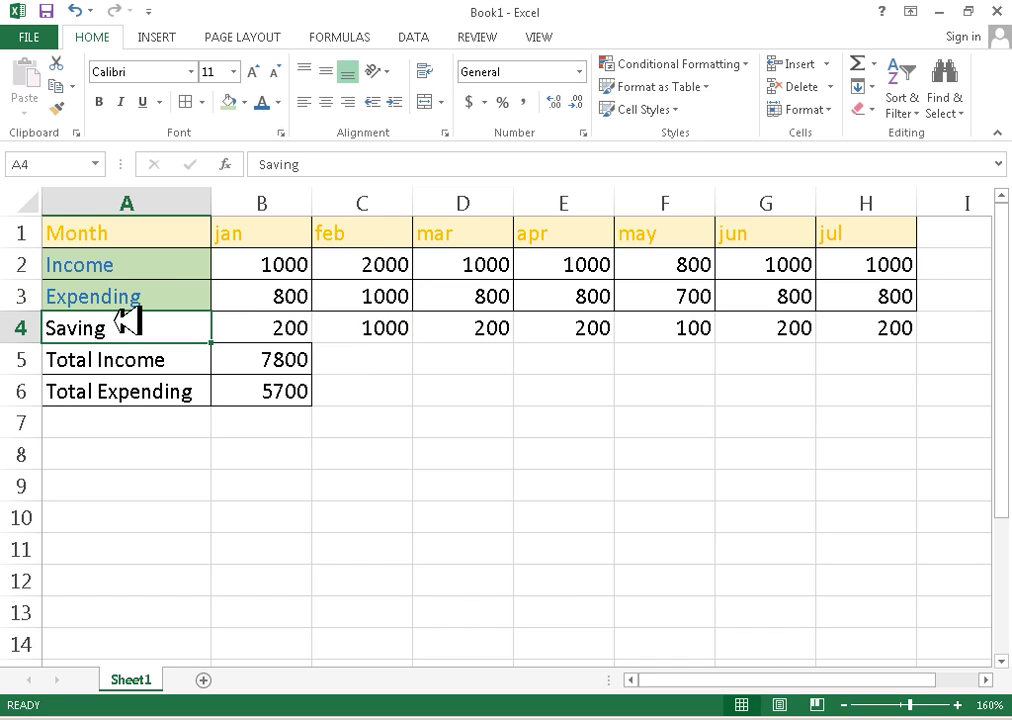
left_click(232, 103)
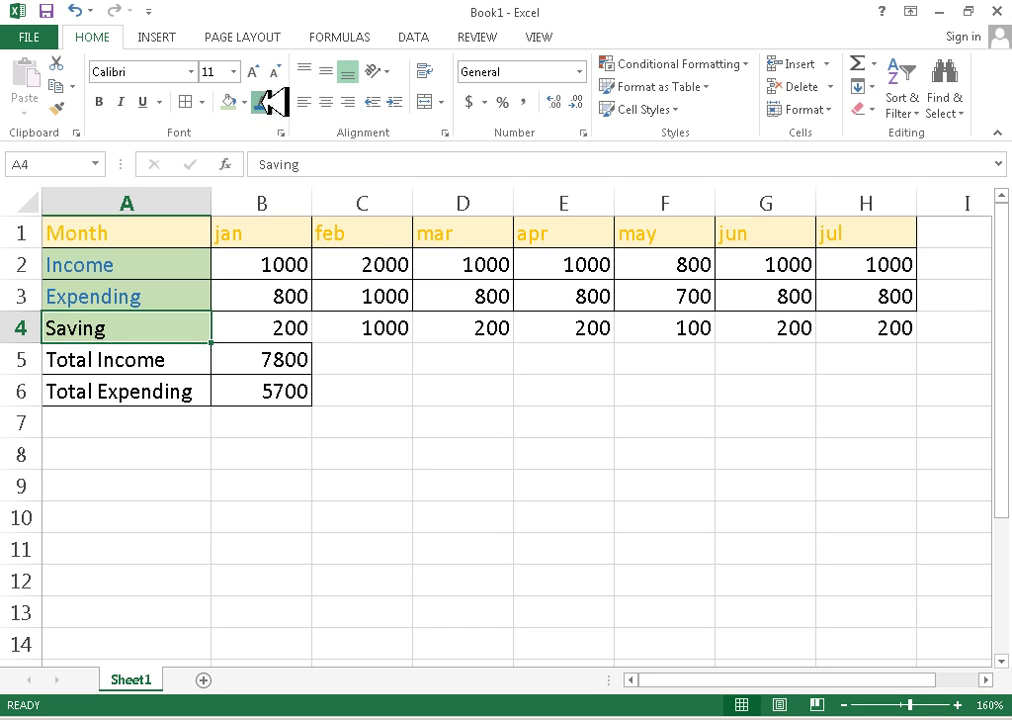
left_click(265, 101)
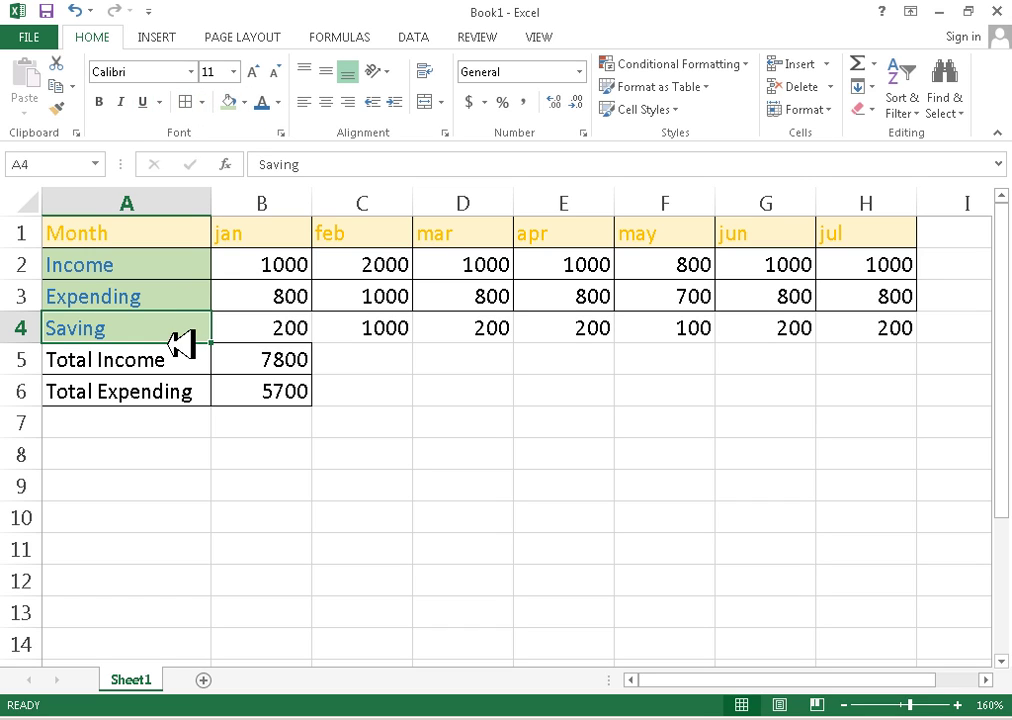
left_click_drag(158, 328, 920, 335)
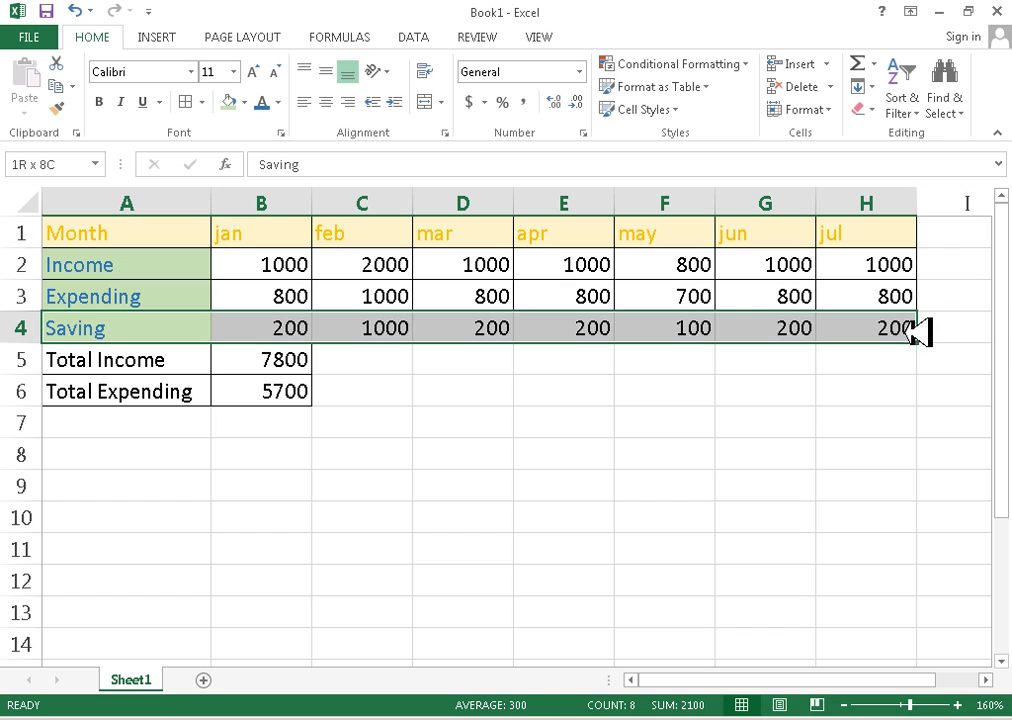
left_click(188, 102)
left_click(378, 450)
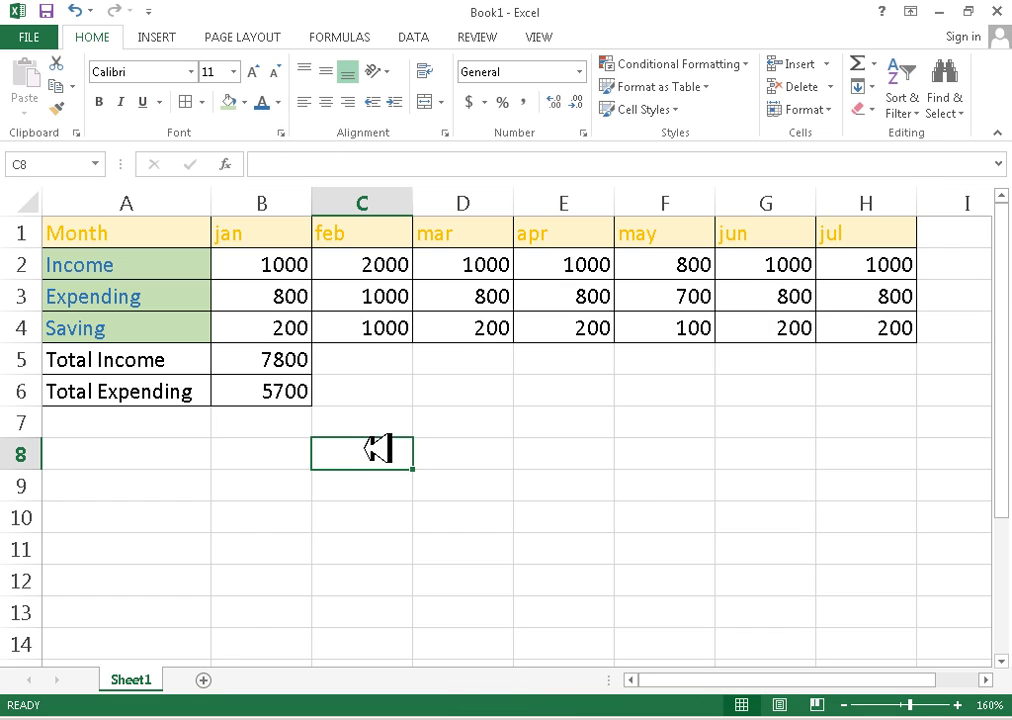
left_click_drag(885, 328, 207, 340)
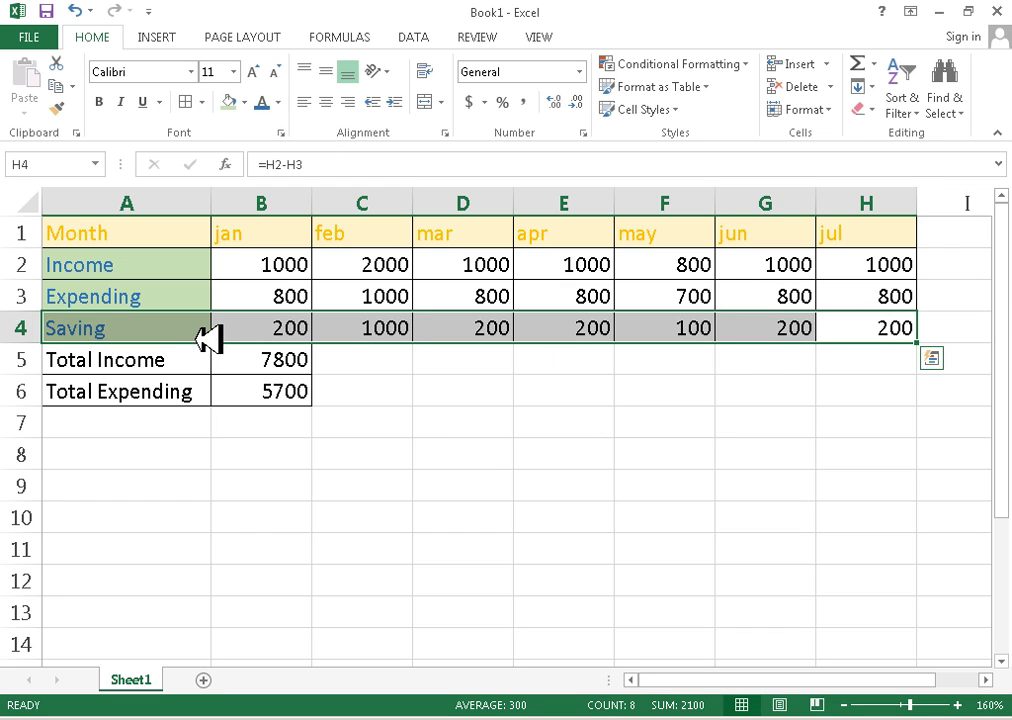
left_click(362, 330)
left_click_drag(949, 442, 11, 196)
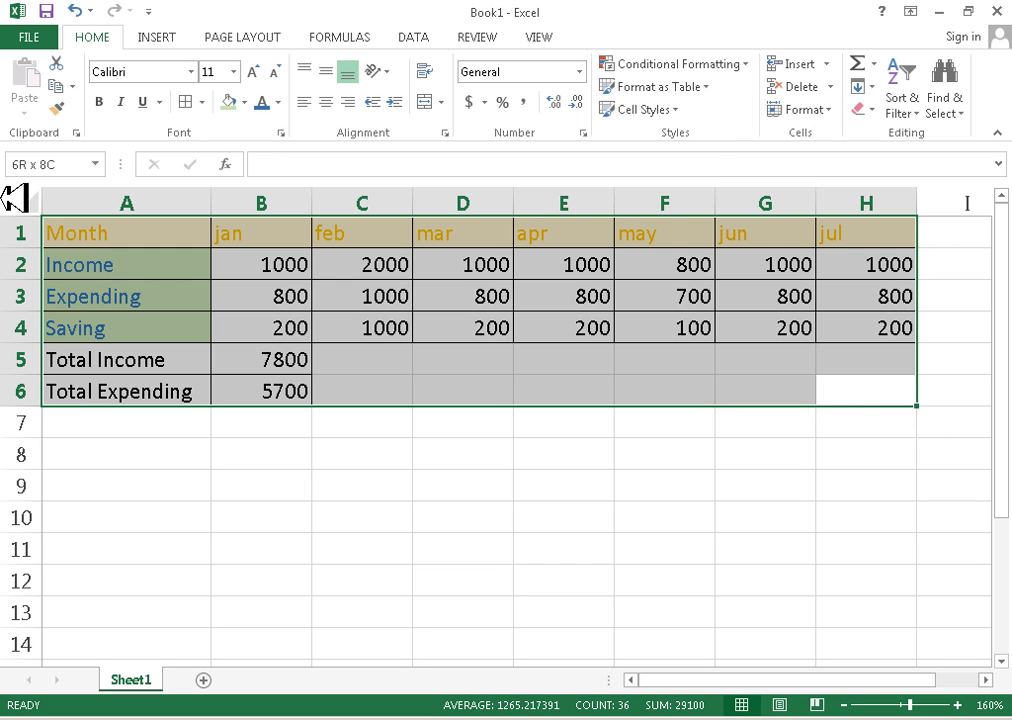
left_click(174, 268)
left_click(163, 238)
left_click_drag(163, 238, 872, 397)
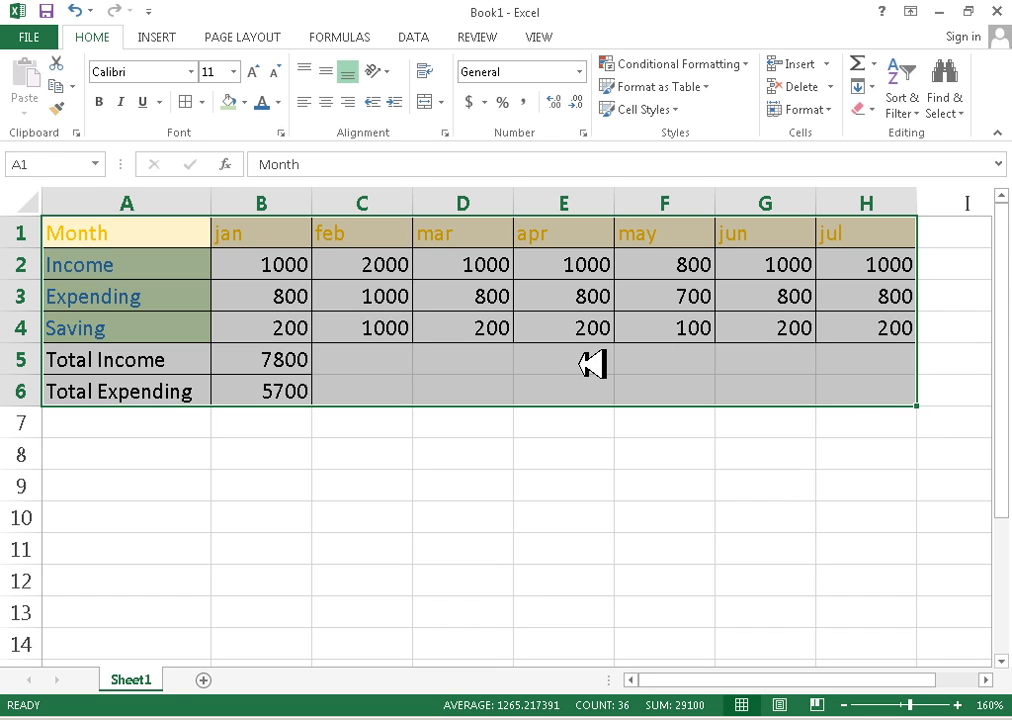
left_click(242, 302)
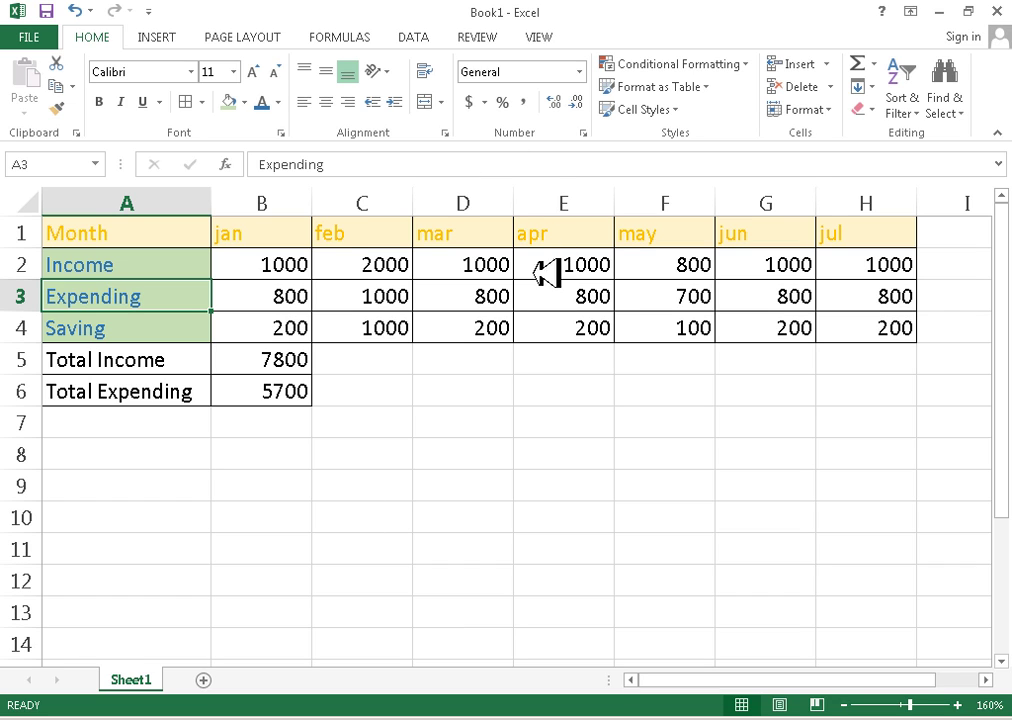
Apply the dollar accounting format to the monthly amounts in B2:H4 and the totals in B5:B6.
left_click_drag(289, 264, 895, 337)
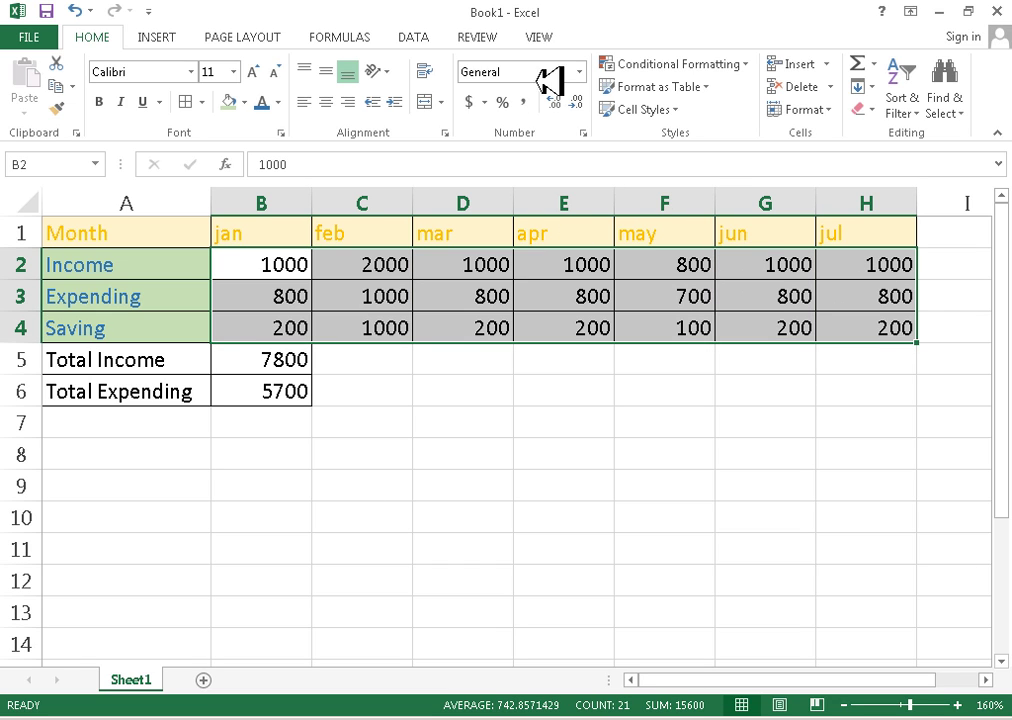
left_click(484, 104)
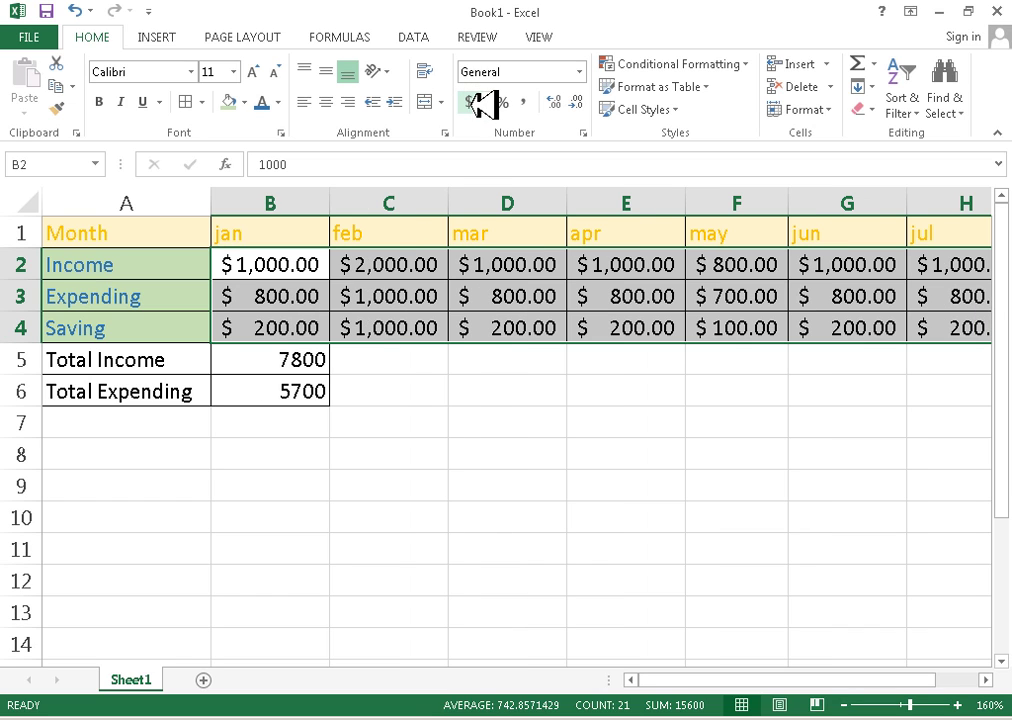
left_click_drag(322, 360, 320, 397)
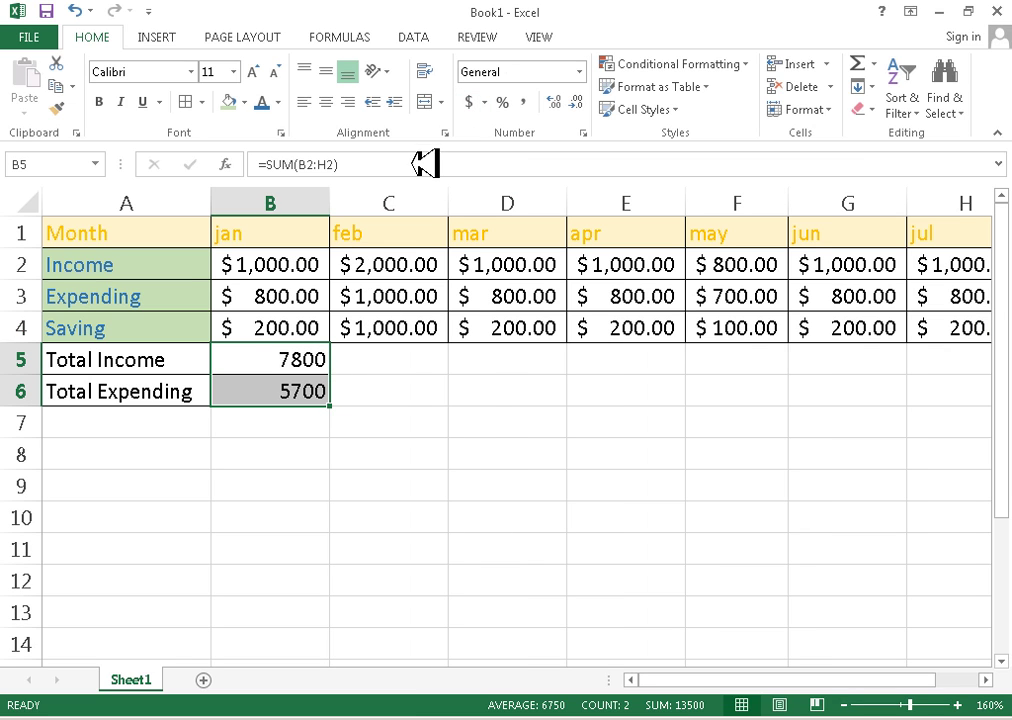
left_click(472, 104)
left_click(428, 373)
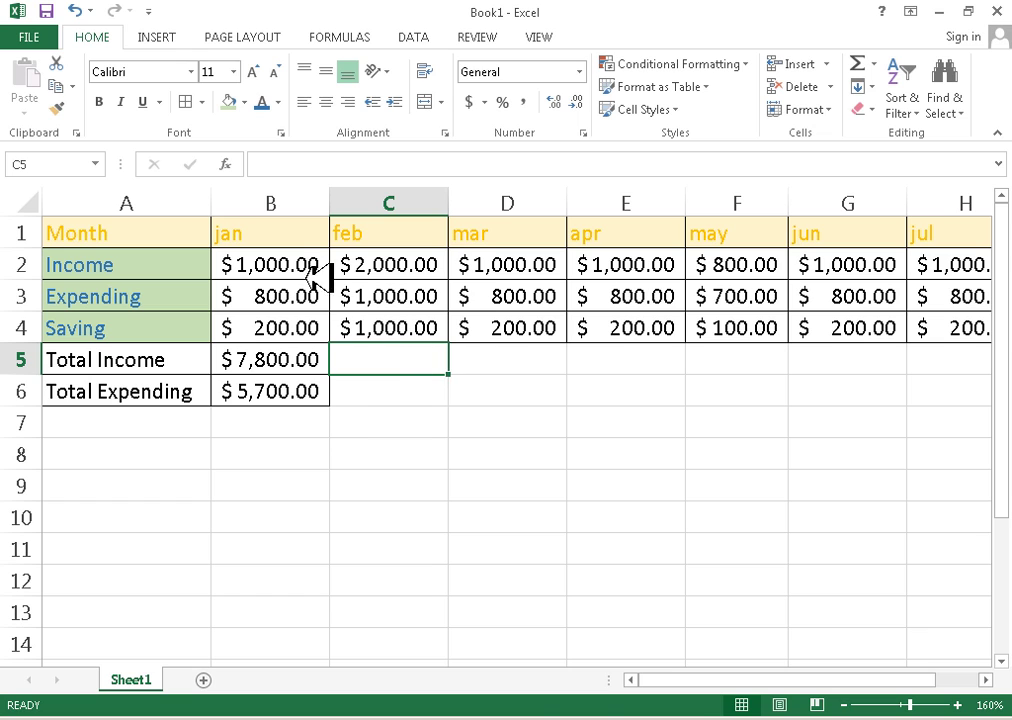
Select the monthly amounts in B2:H4 together with the totals in B5:B6 and reduce them to zero decimal places.
left_click_drag(318, 266, 935, 330)
mouse_move(822, 680)
left_mouse_down()
mouse_move(854, 678)
mouse_move(820, 680)
left_mouse_up()
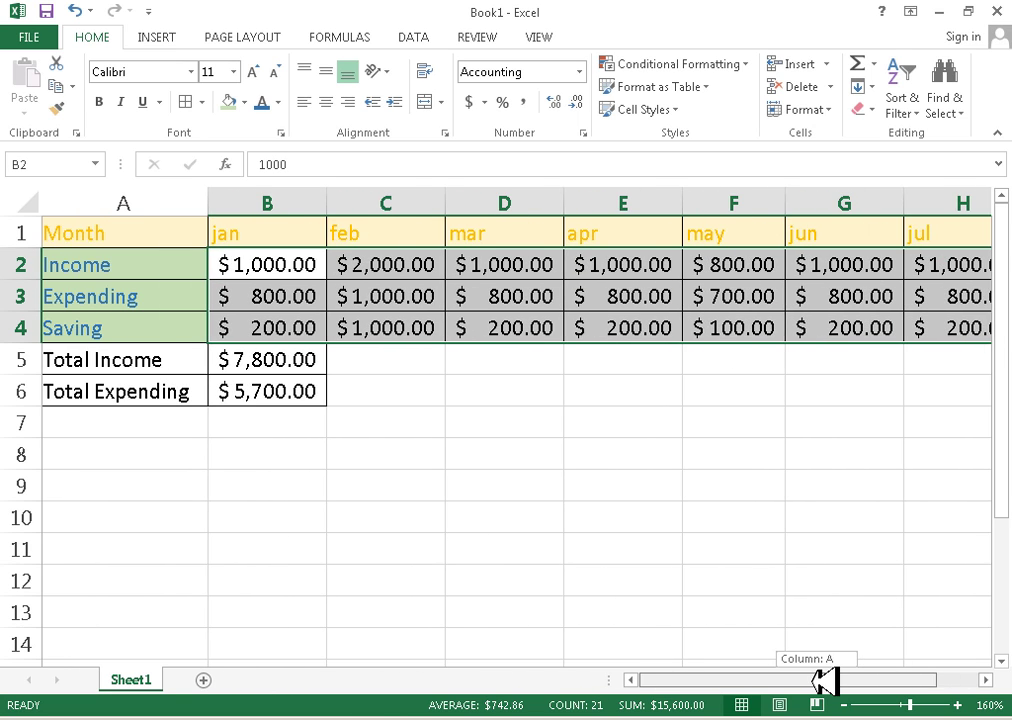
key("ctrl+q")
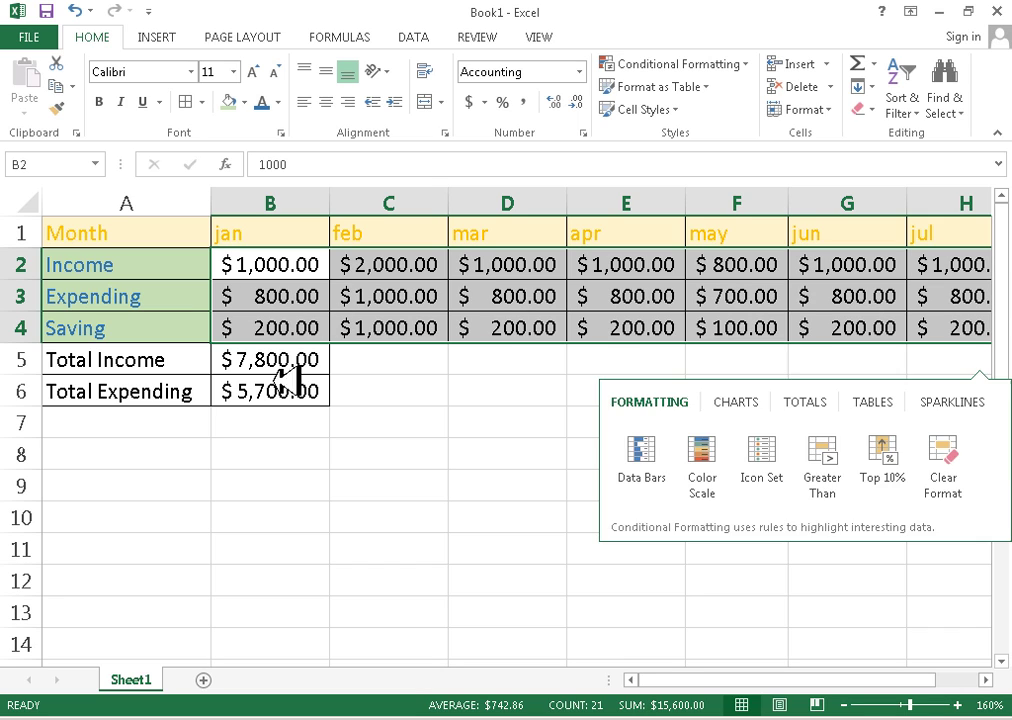
left_click_drag(272, 365, 285, 393, "ctrl")
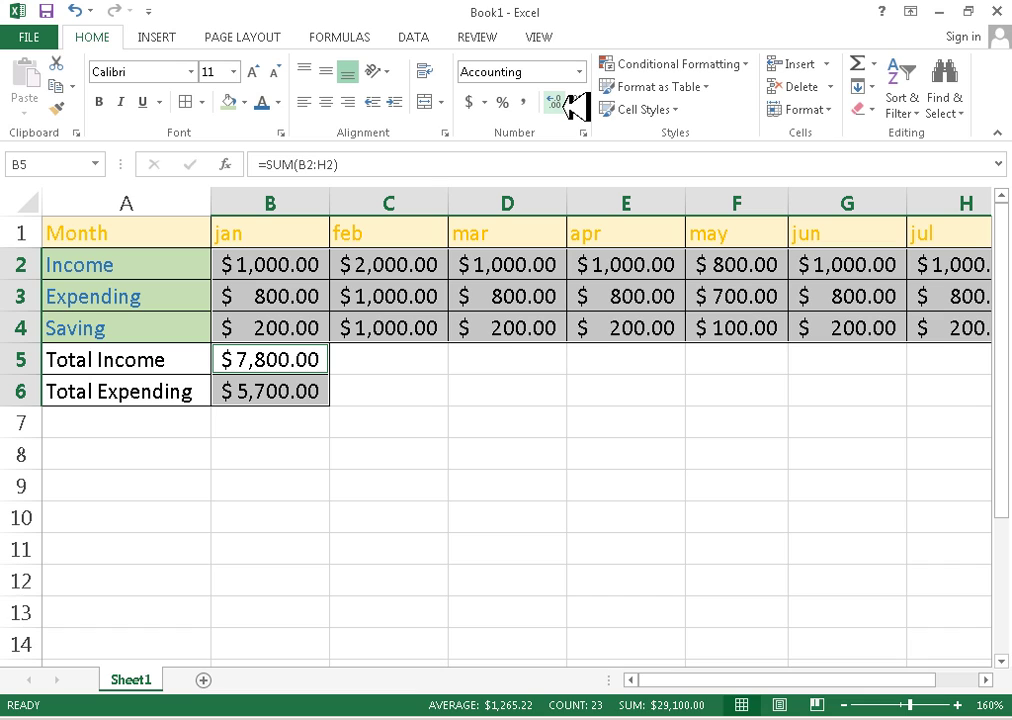
left_click(579, 104)
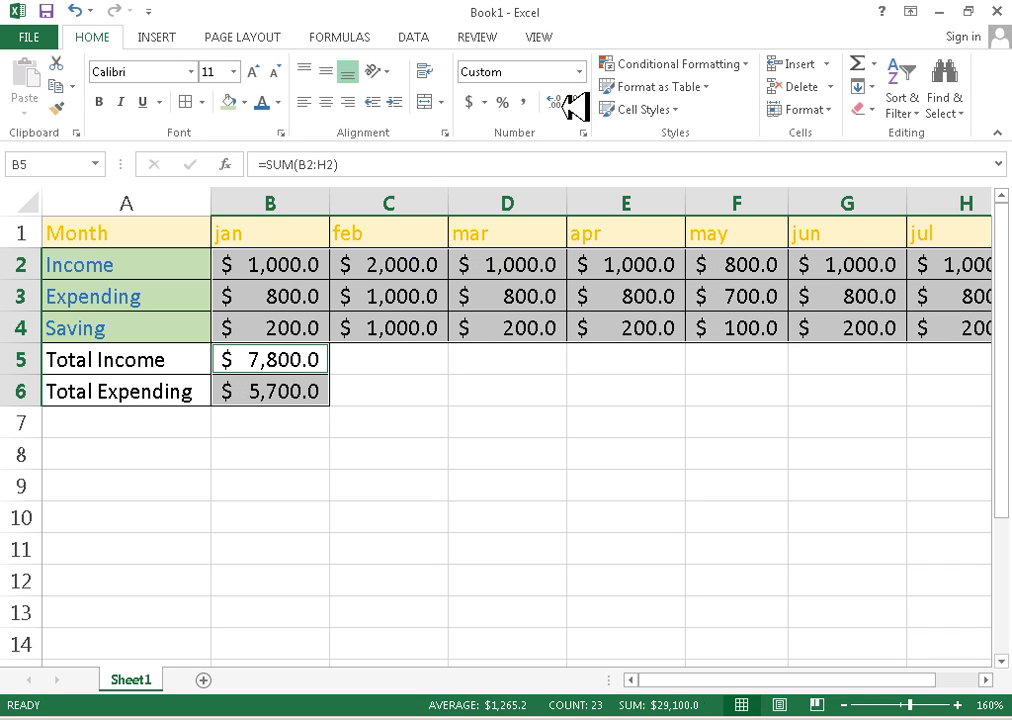
left_click(576, 104)
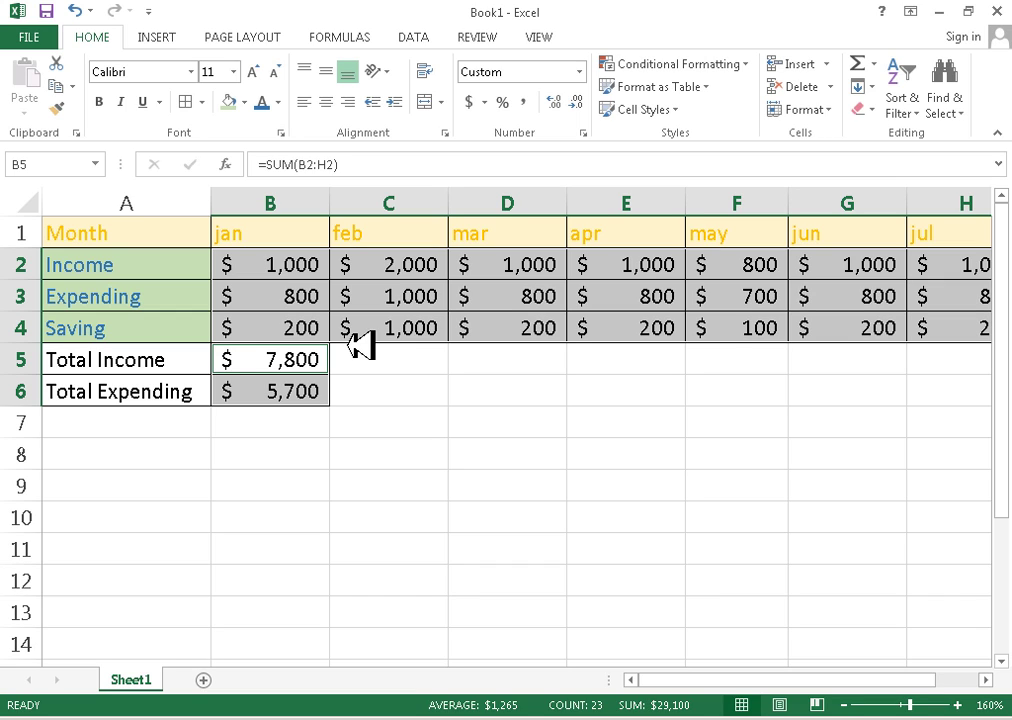
Format the selected amounts and totals as accounting with the SAR currency symbol and zero decimal places.
left_click(485, 103)
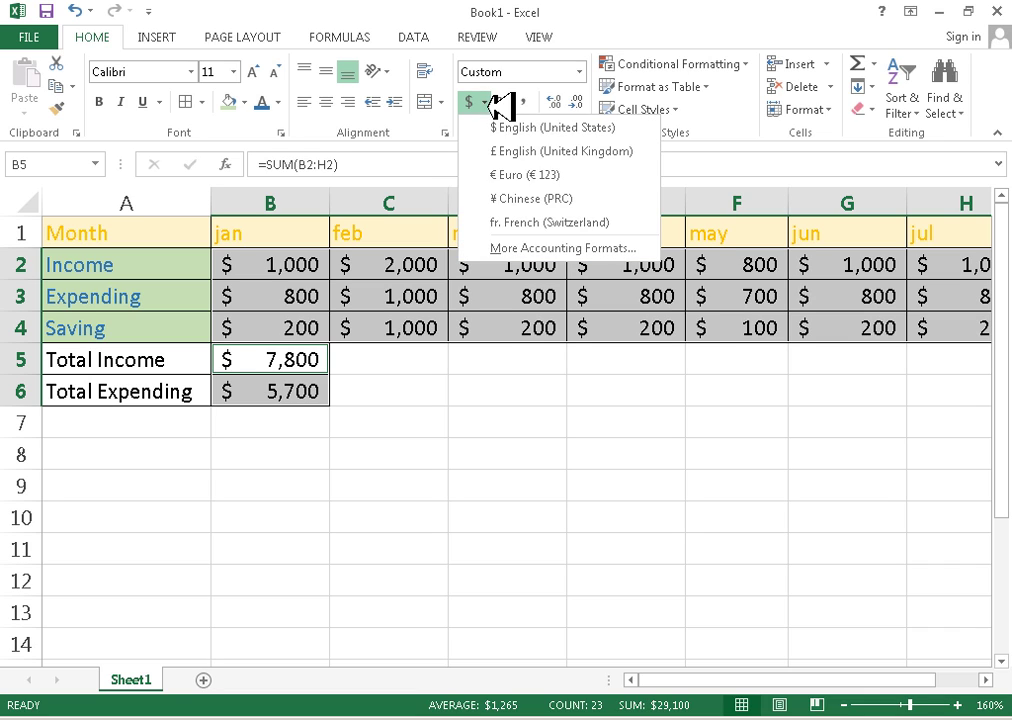
left_click(505, 246)
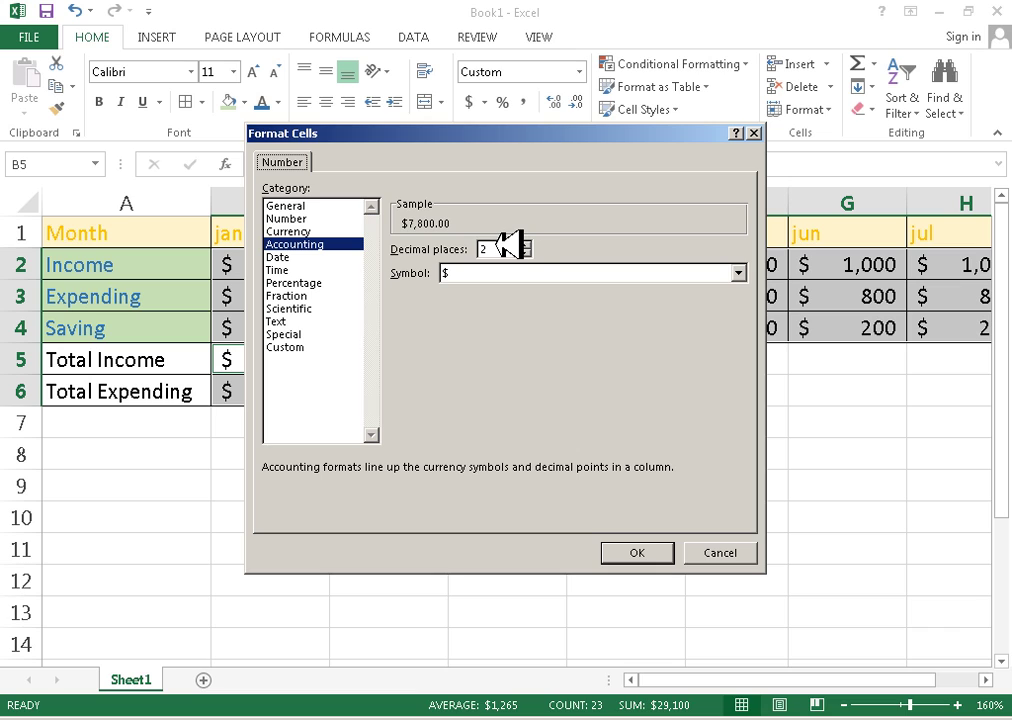
left_click(658, 270)
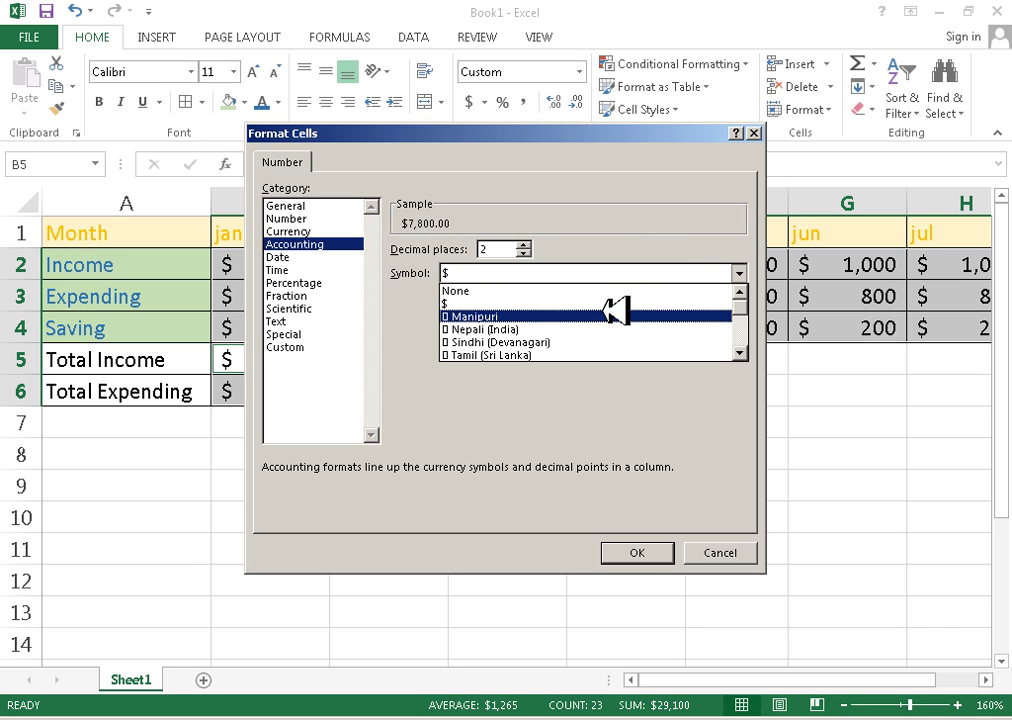
key("s")
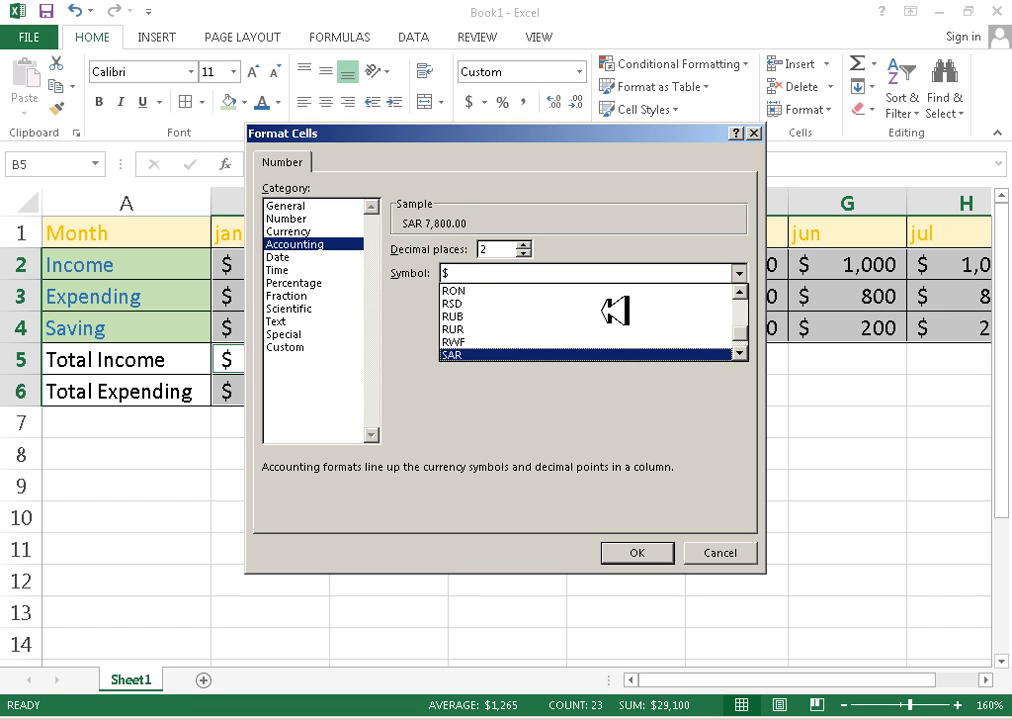
left_click(595, 352)
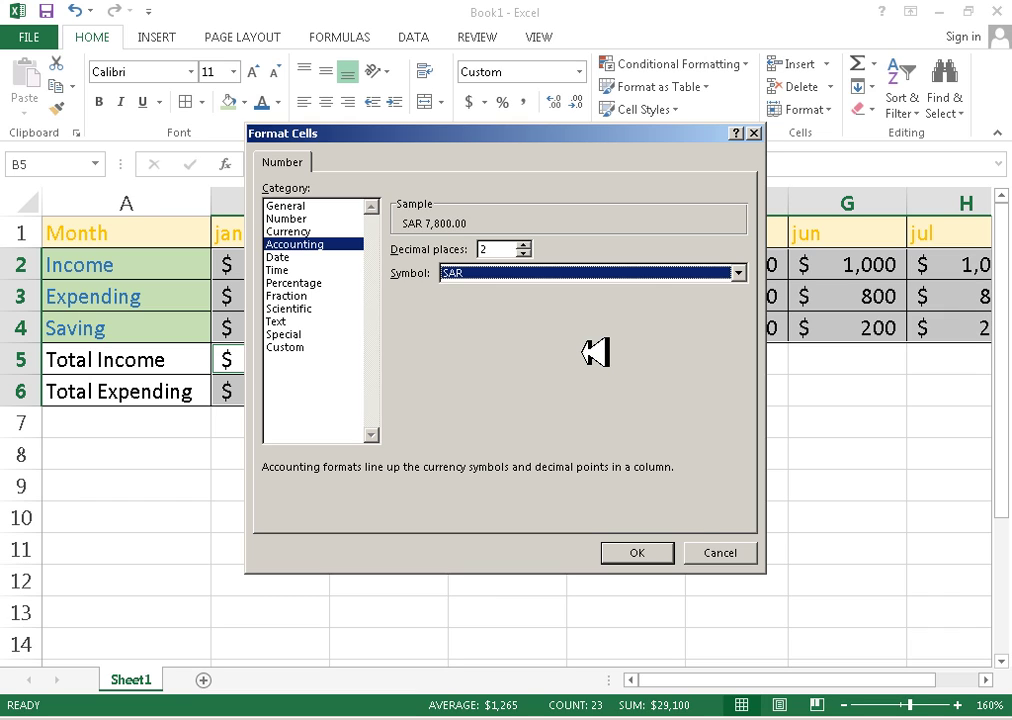
left_click(640, 556)
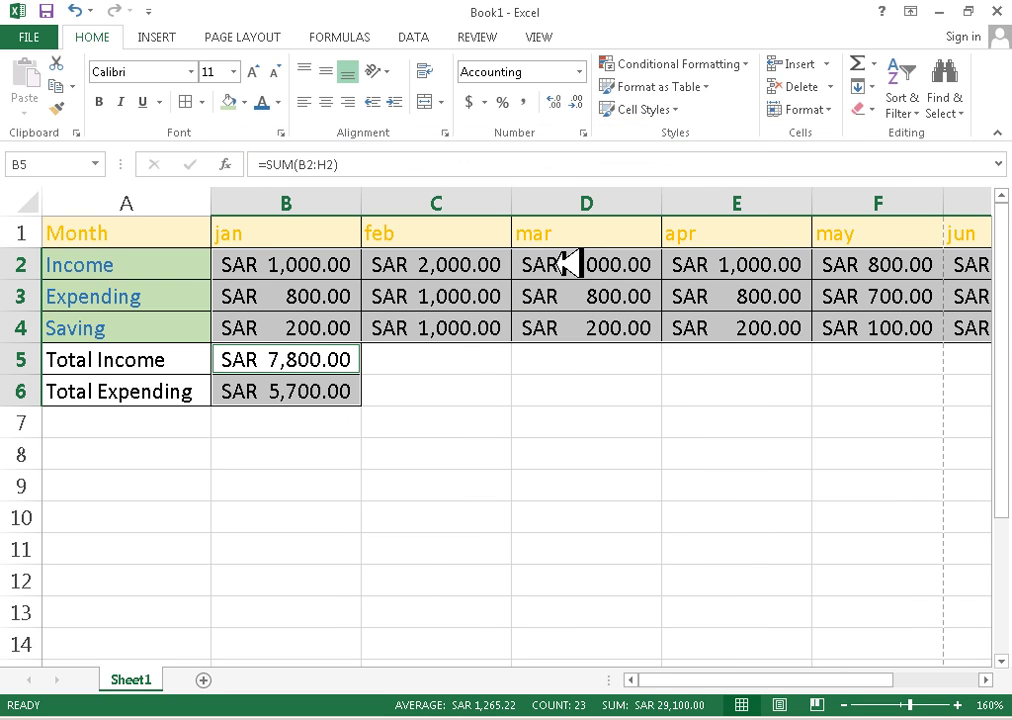
left_click(580, 103)
left_click(580, 103)
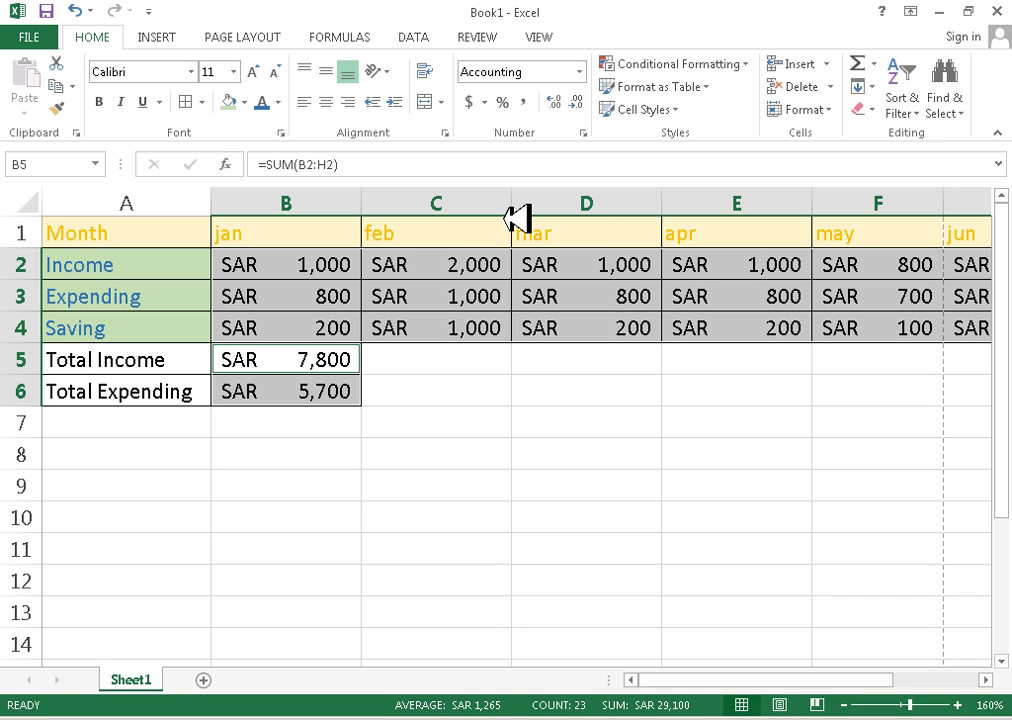
Autofit all column widths and row heights on the whole sheet to their contents.
left_click(40, 205)
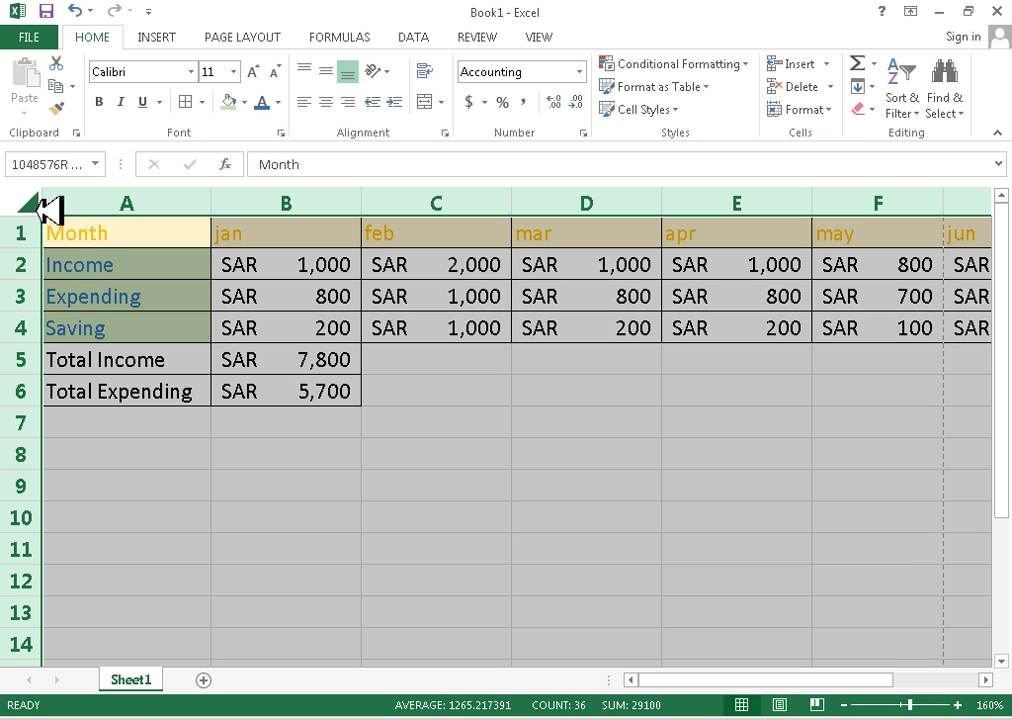
double_click(212, 206)
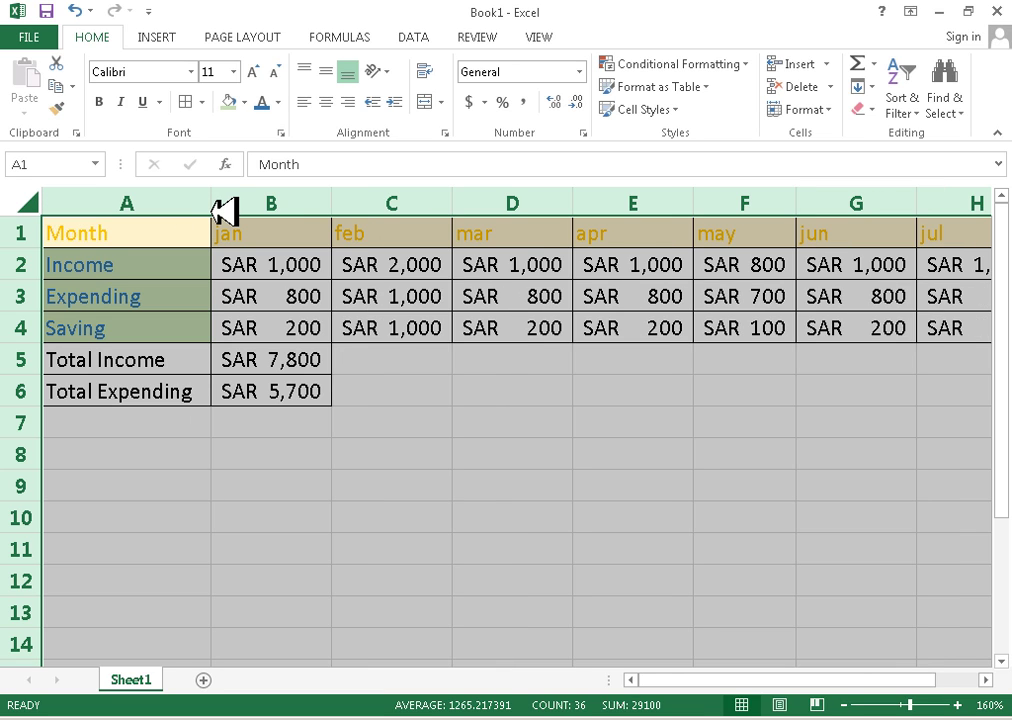
double_click(334, 205)
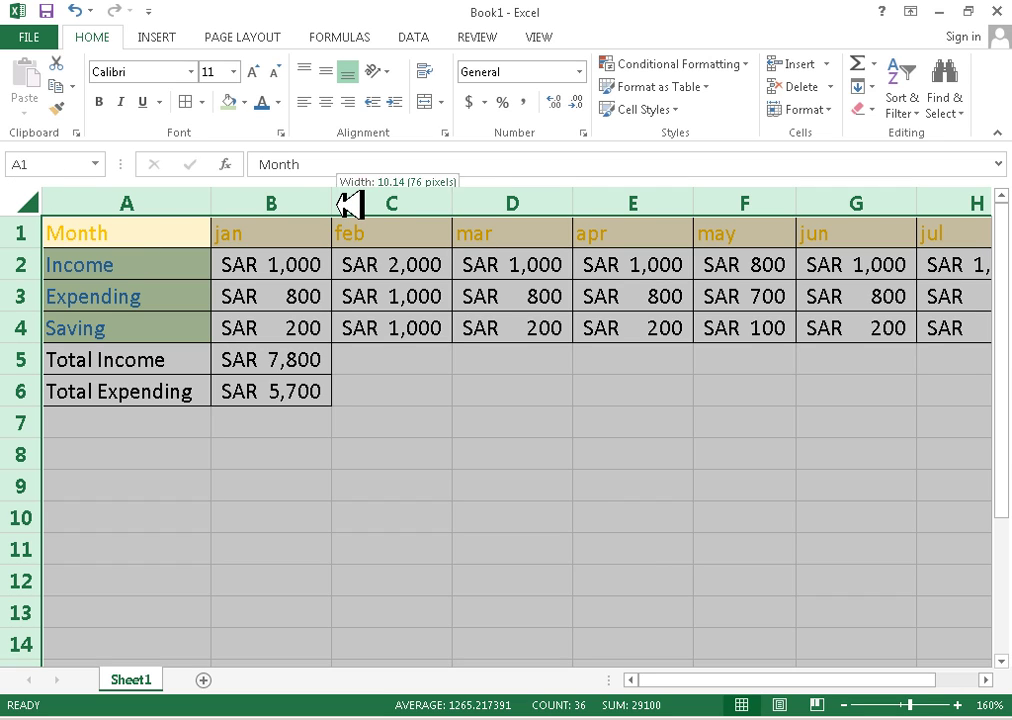
left_click_drag(40, 343, 41, 330)
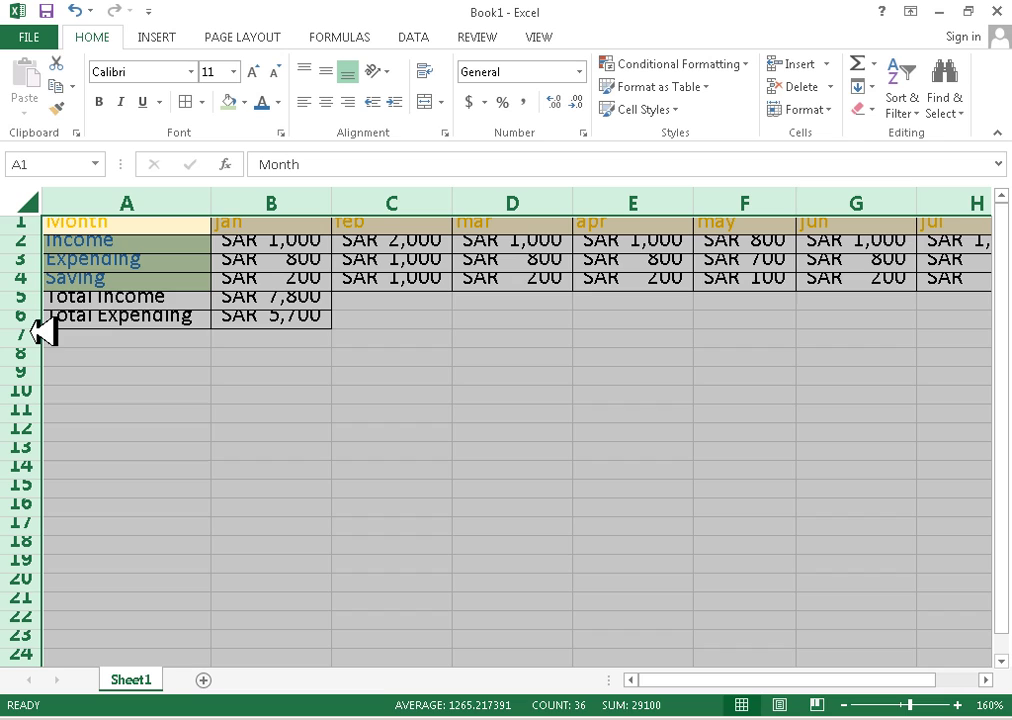
double_click(33, 233)
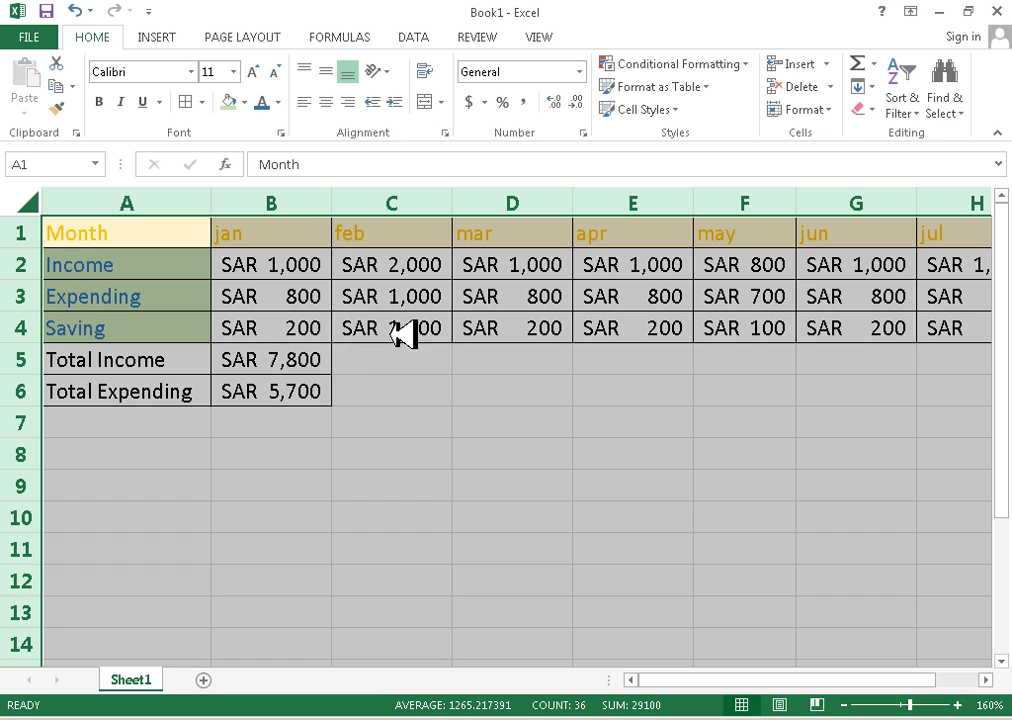
Narrow all columns of the sheet to one uniform width, and autofit them to their contents again.
left_click_drag(333, 203, 290, 207)
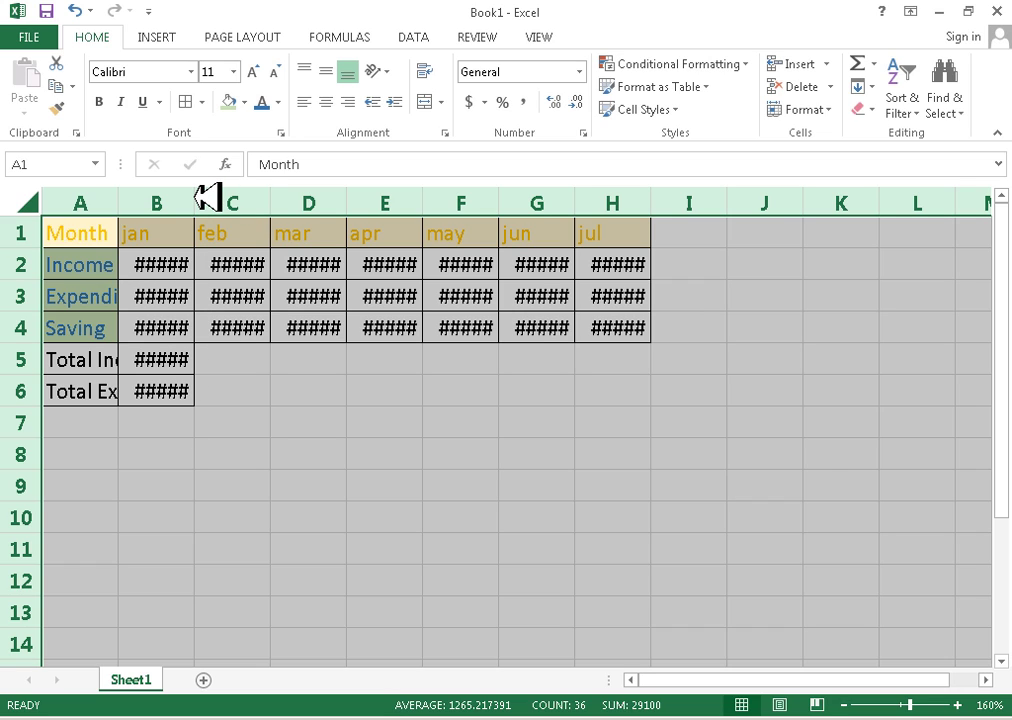
left_click(27, 206)
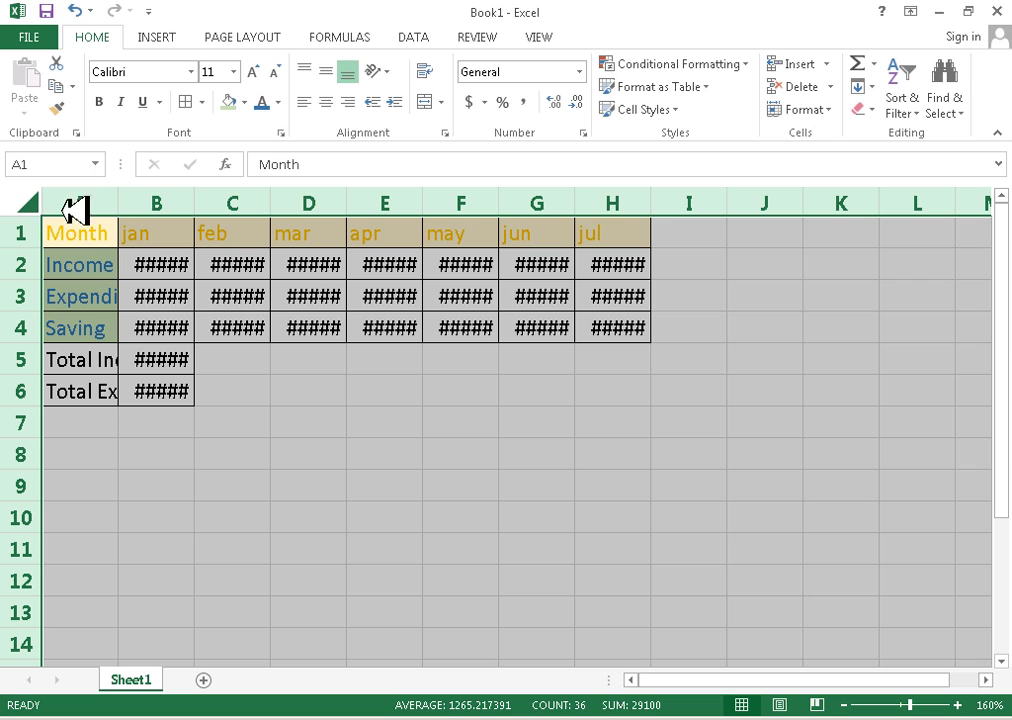
double_click(196, 206)
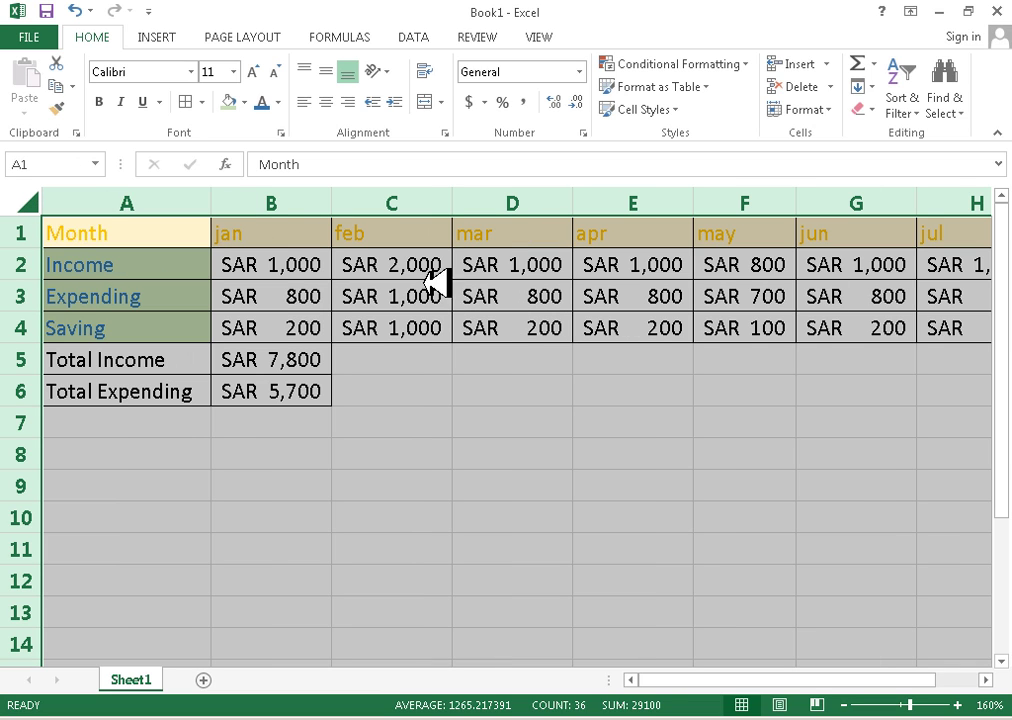
Zoom the sheet out to 142% so that columns A to H fit in view, and clear the whole-sheet selection.
mouse_move(702, 682)
left_mouse_down()
mouse_move(829, 682)
mouse_move(700, 678)
left_mouse_up()
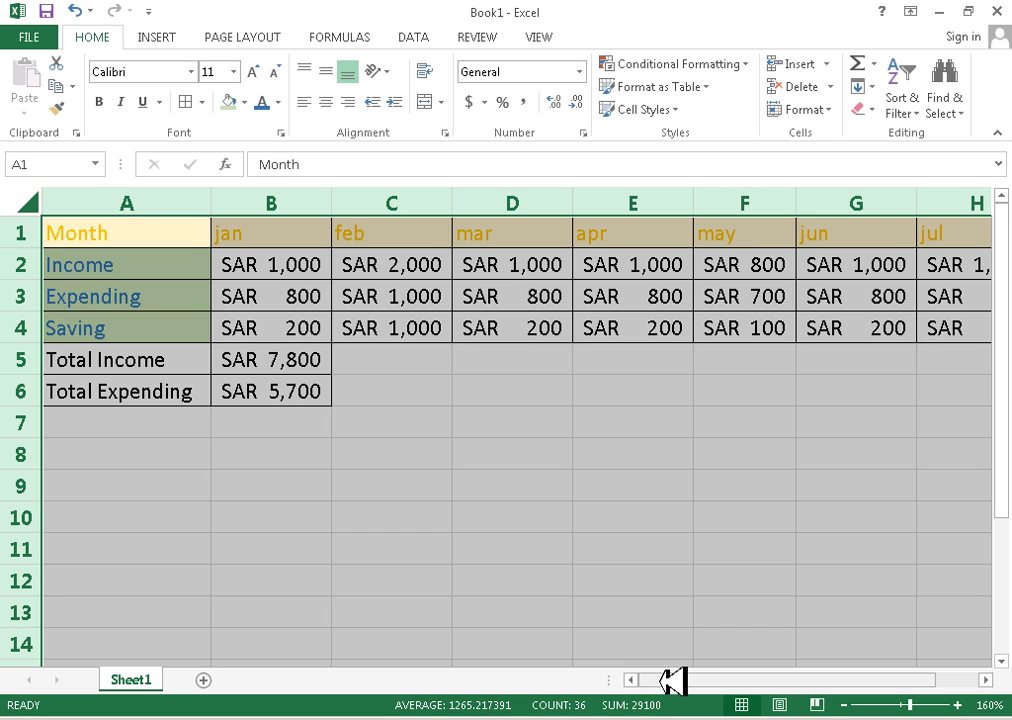
mouse_move(666, 679)
left_mouse_down()
mouse_move(680, 680)
mouse_move(655, 680)
left_mouse_up()
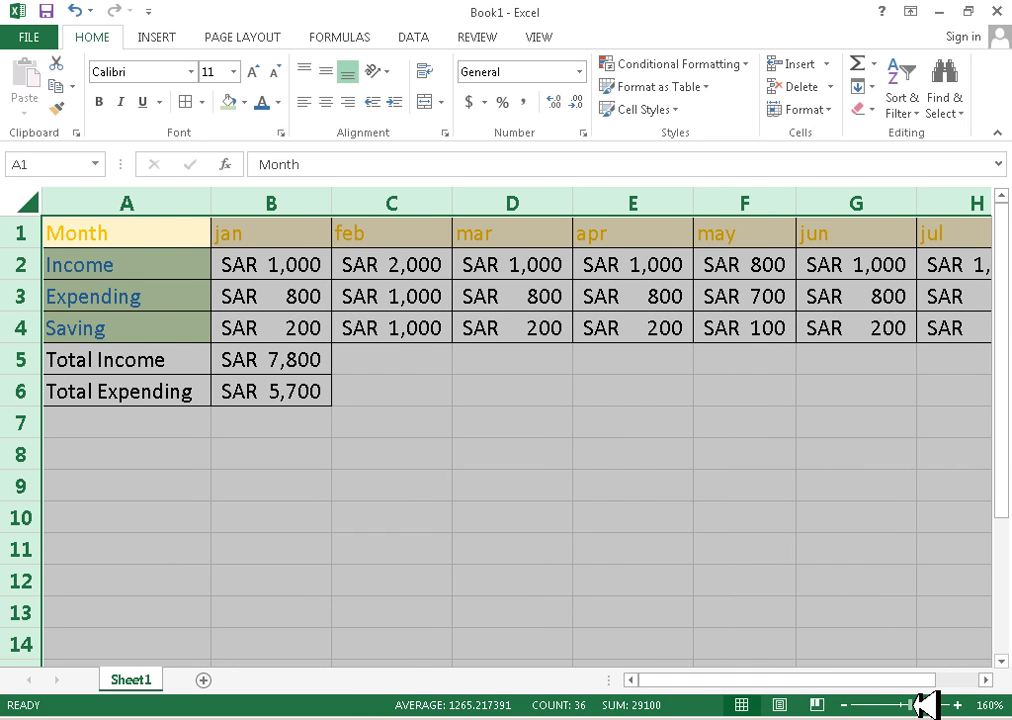
left_click_drag(910, 705, 916, 705)
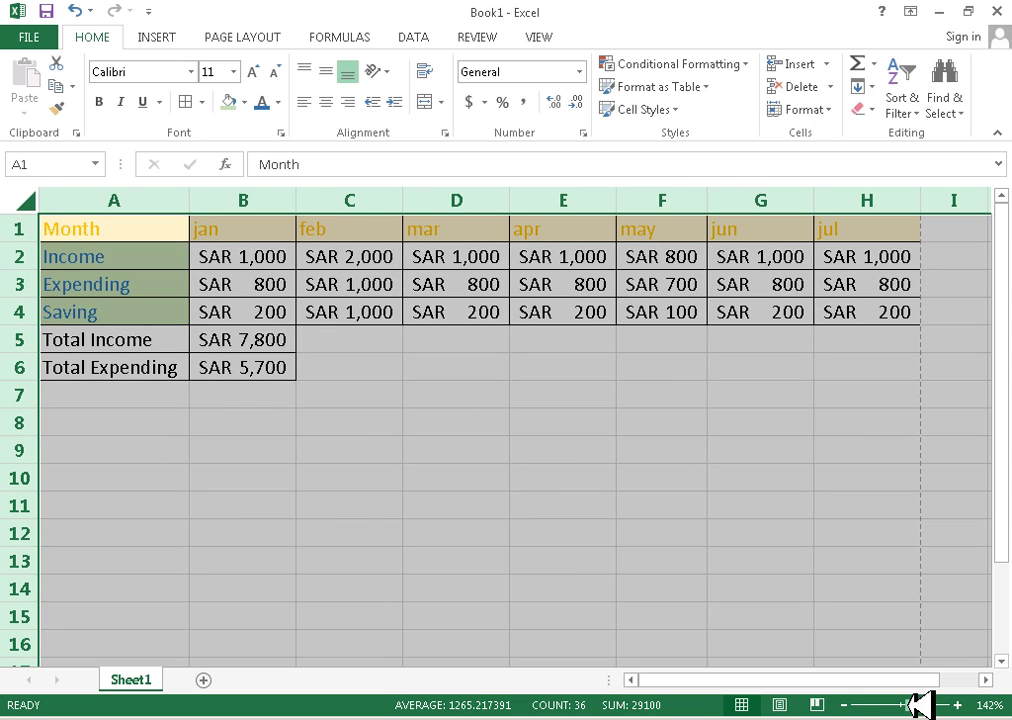
left_click(723, 614)
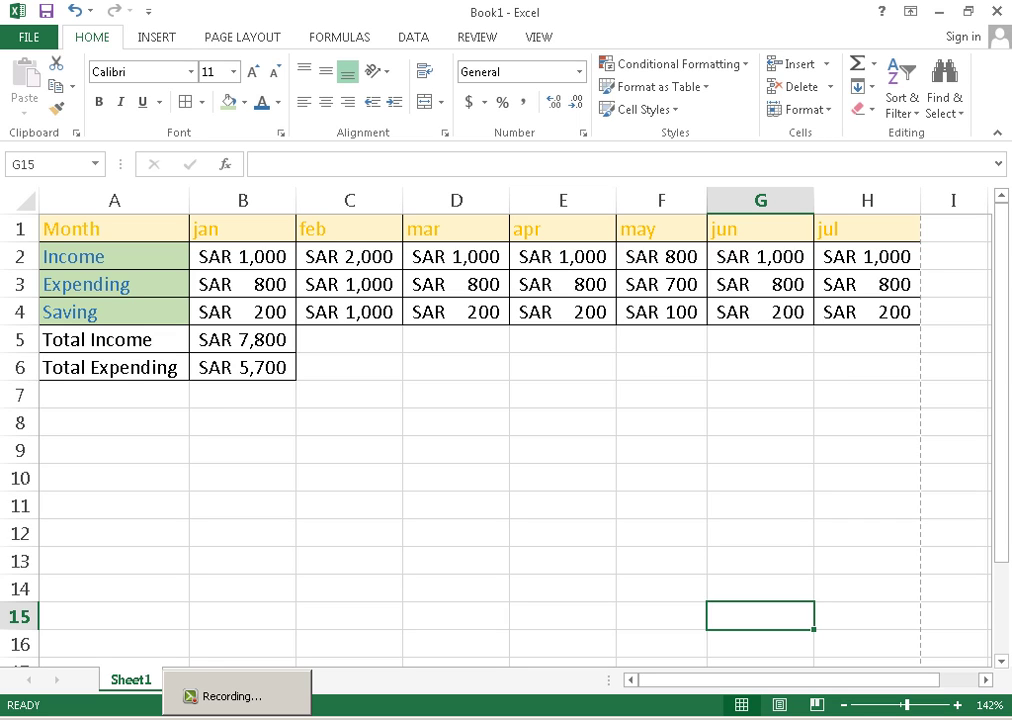
Center the contents of the table range A1:H6 horizontally and vertically.
left_click_drag(220, 339, 610, 339)
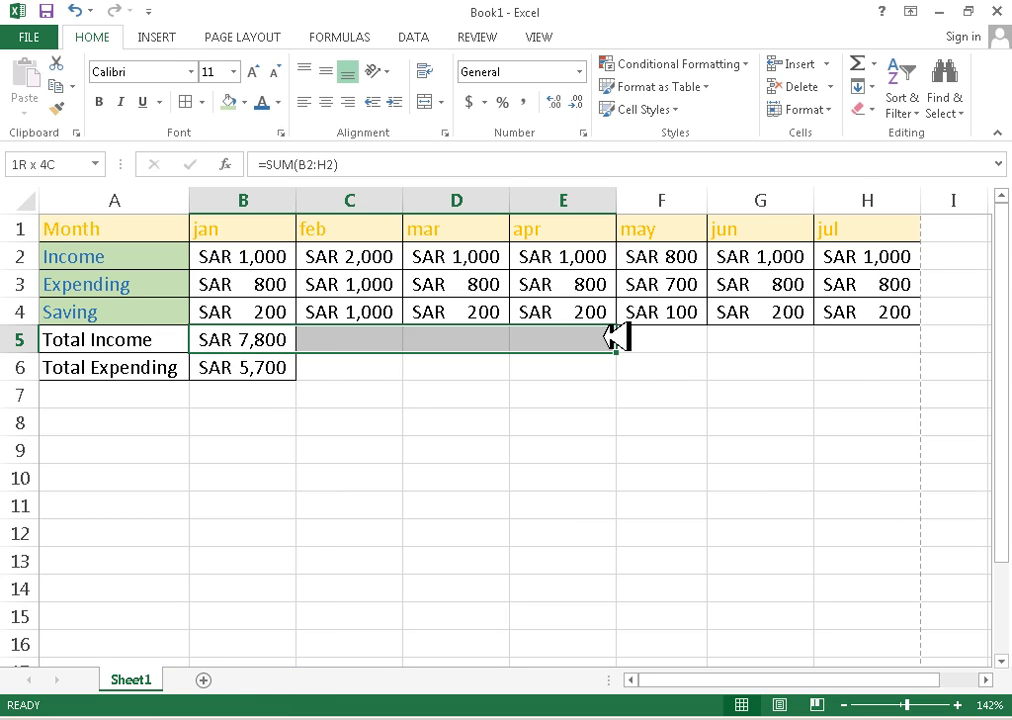
left_click(610, 339)
left_click(238, 365)
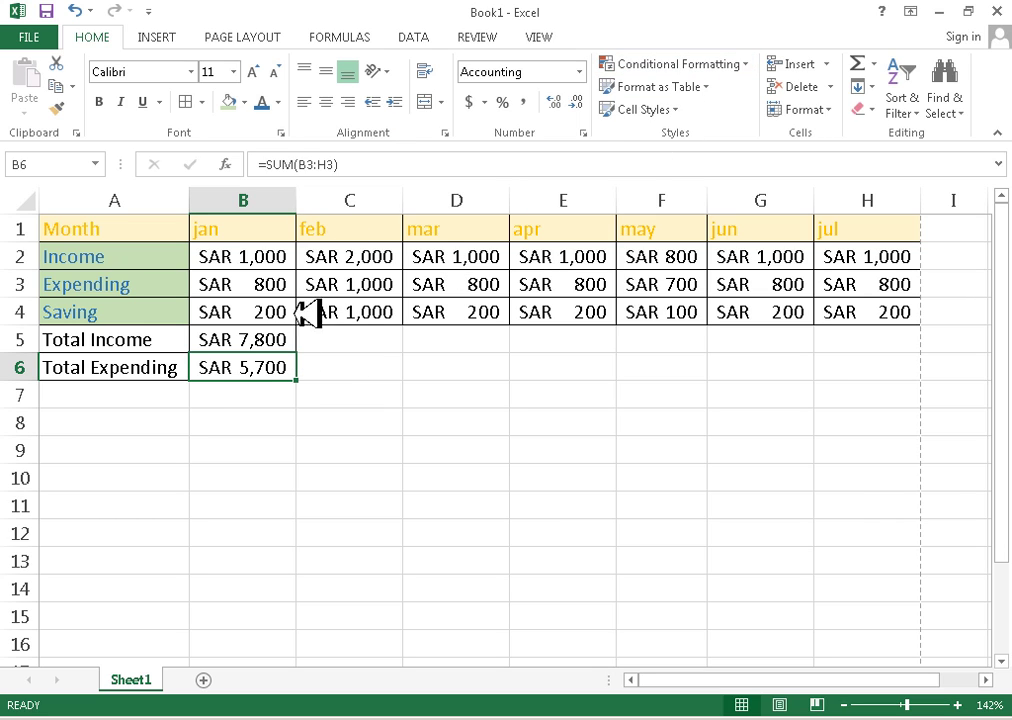
left_click_drag(152, 232, 895, 380)
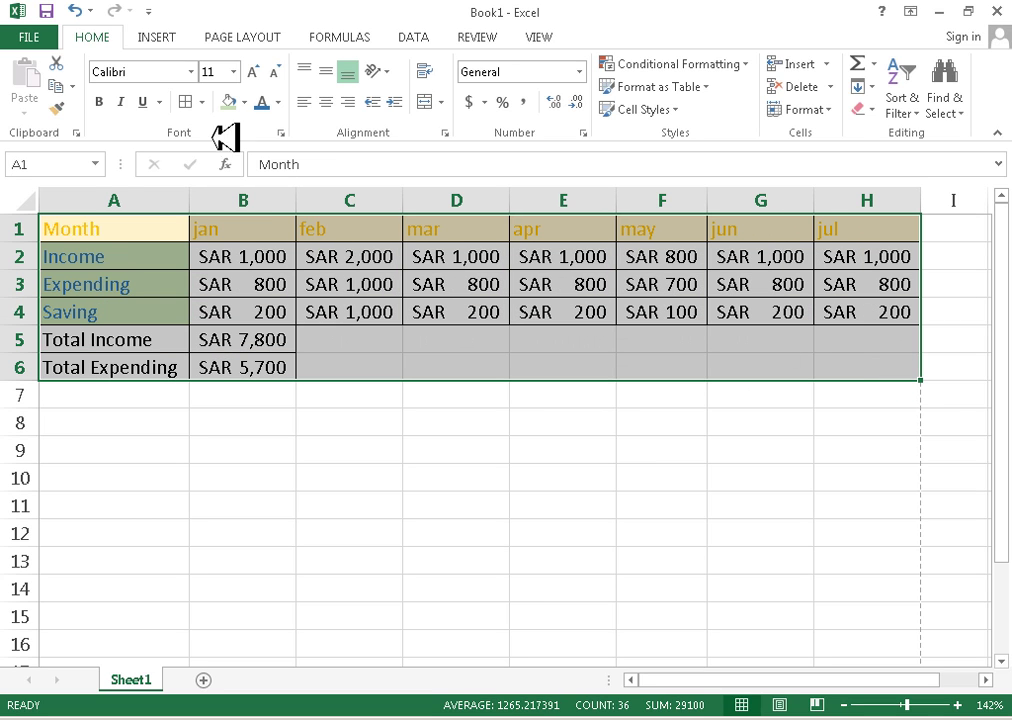
left_click(330, 101)
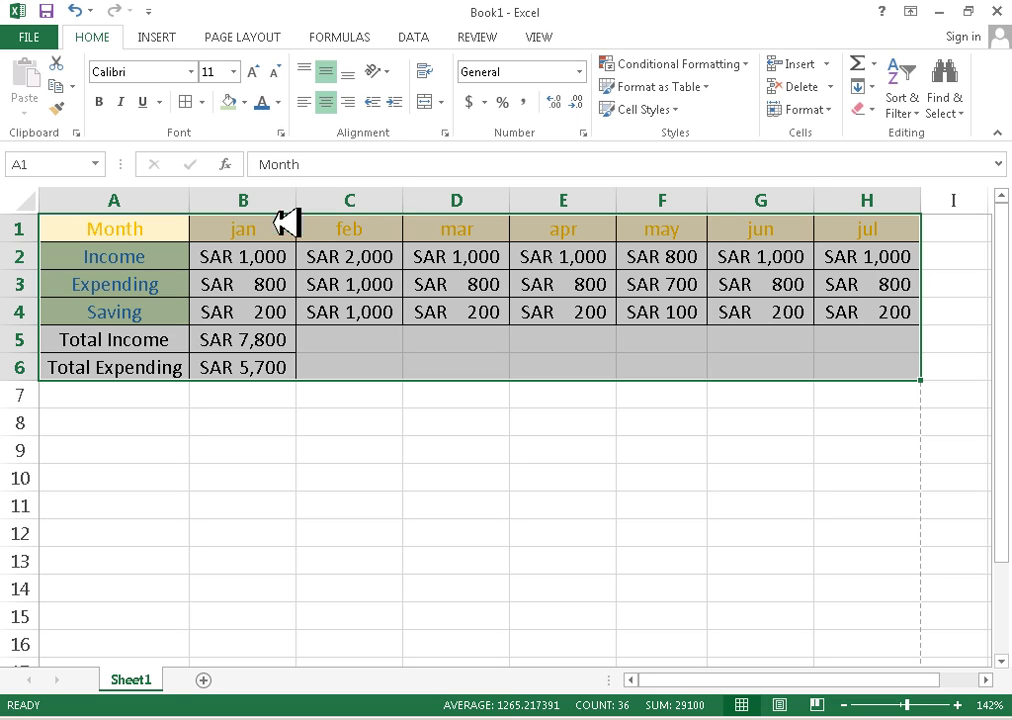
left_click(336, 72)
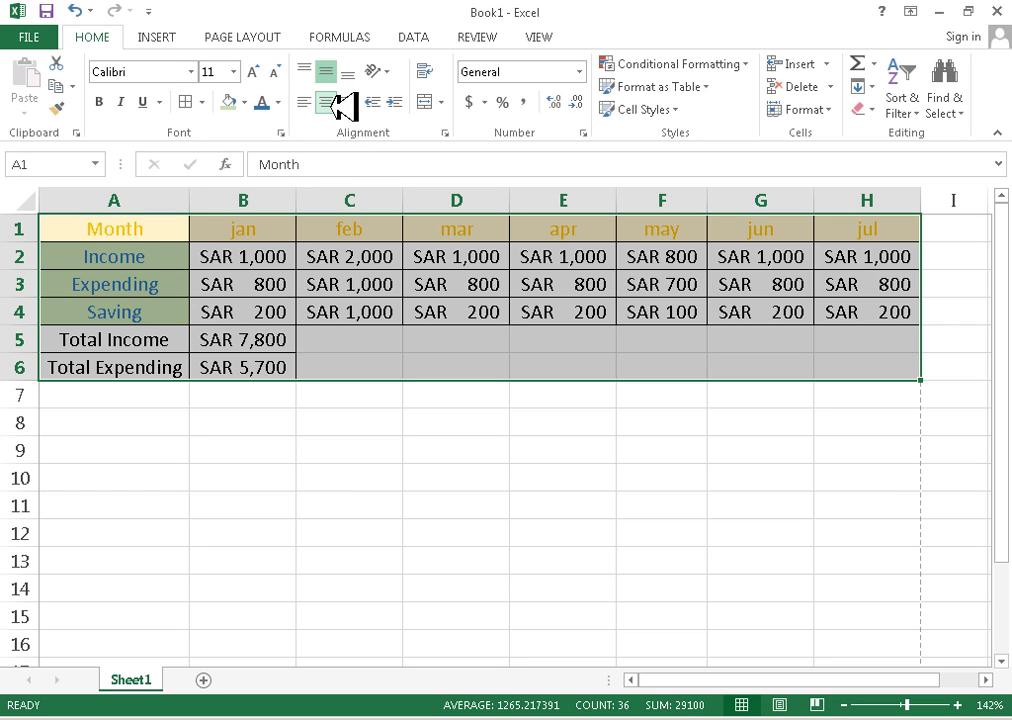
Angle the header texts in A1:H1, from Month to jul, clockwise.
left_click(118, 232)
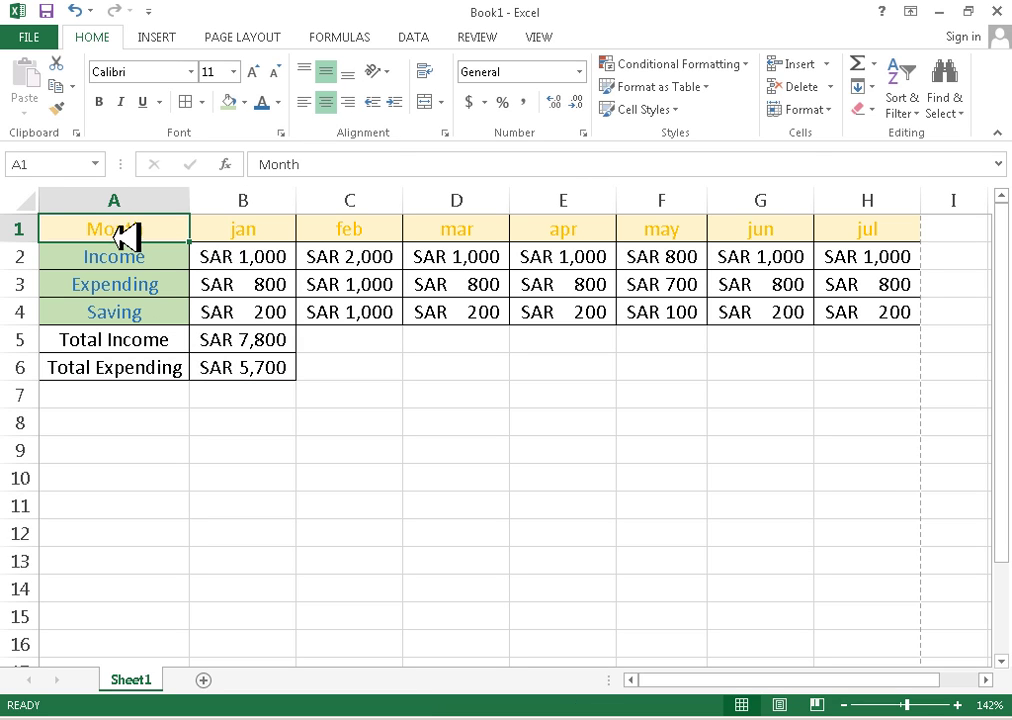
left_click(248, 228)
left_click_drag(160, 236, 895, 228)
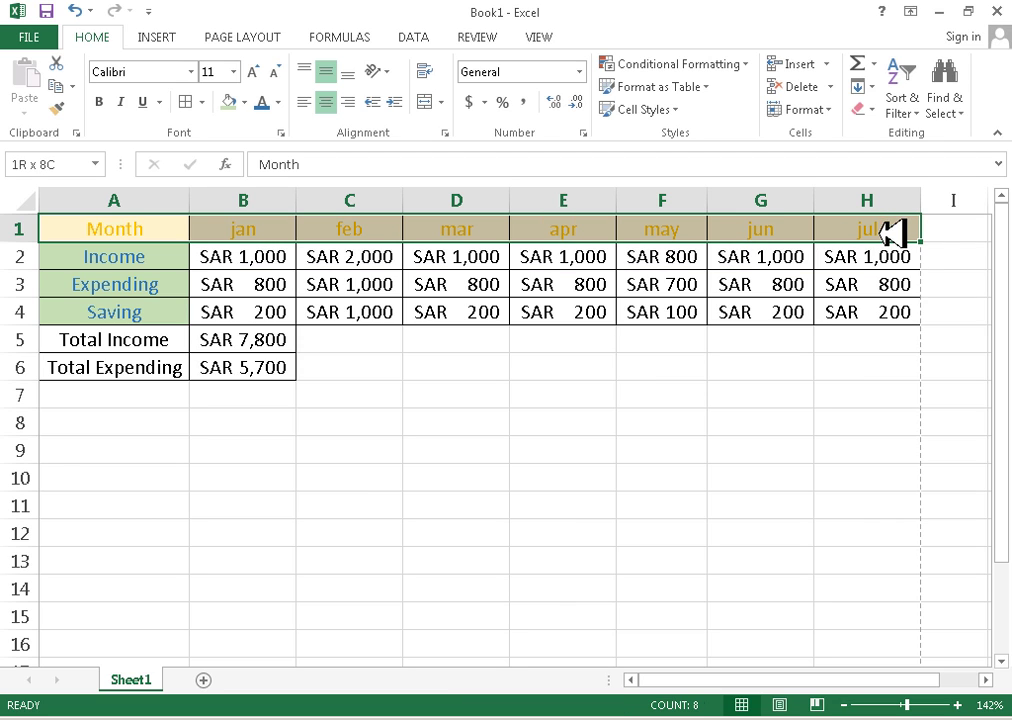
left_click(380, 72)
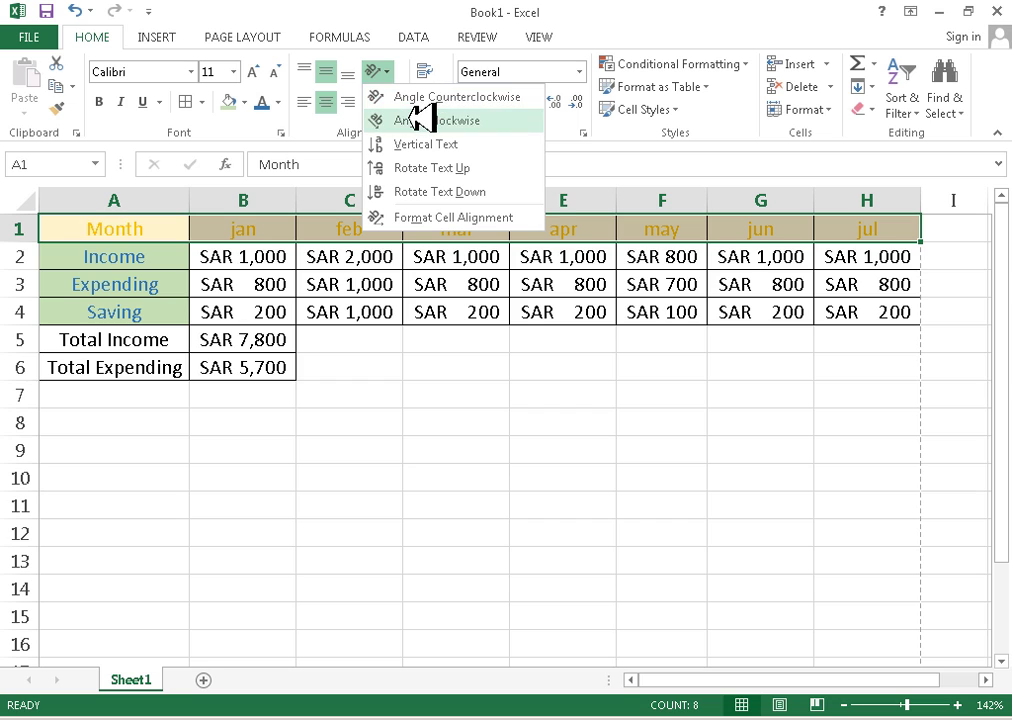
left_click(412, 118)
left_click(406, 406)
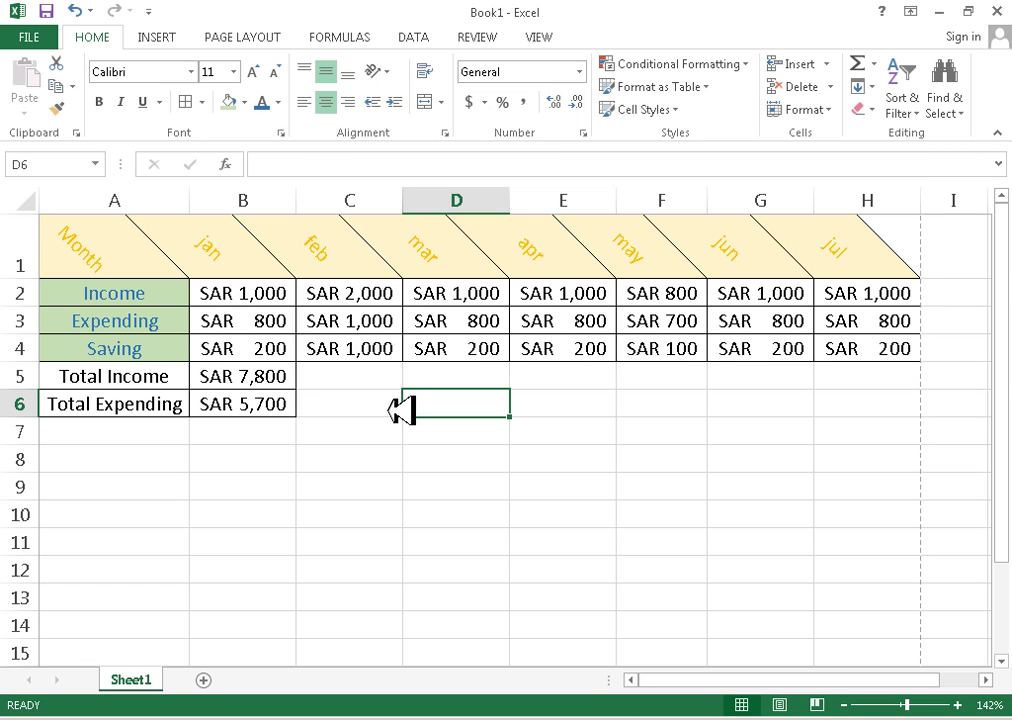
Try counterclockwise and clockwise angled text on the row labels in A2:A6, and undo both orientations.
left_click(162, 293)
left_click_drag(162, 293, 168, 365)
left_click(168, 367)
left_click_drag(164, 296, 164, 400)
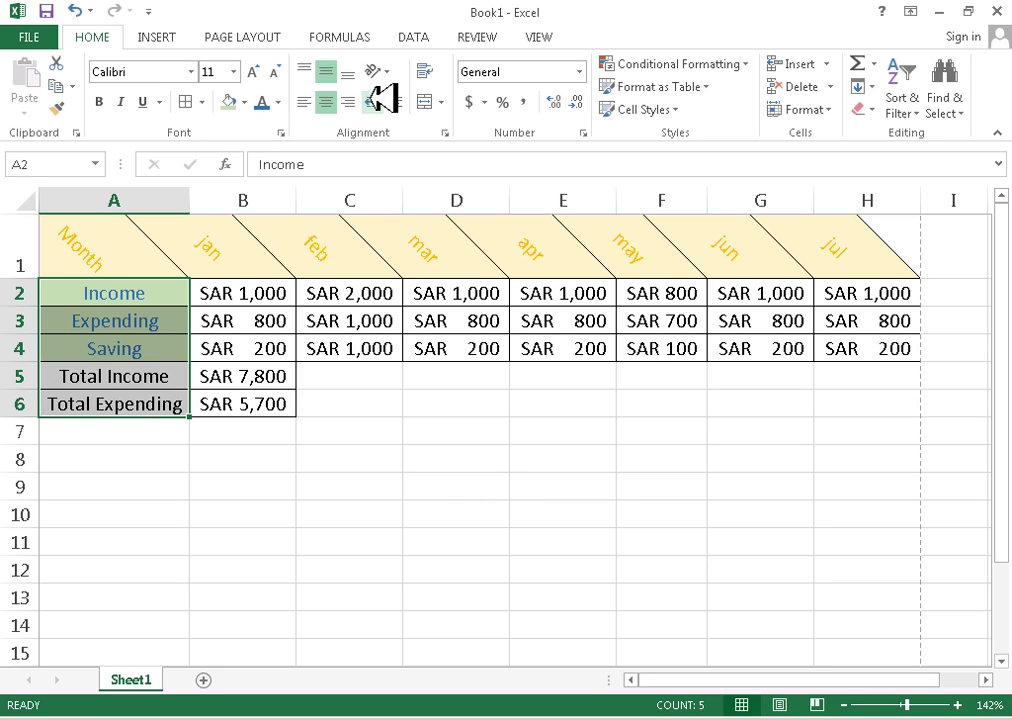
left_click(381, 72)
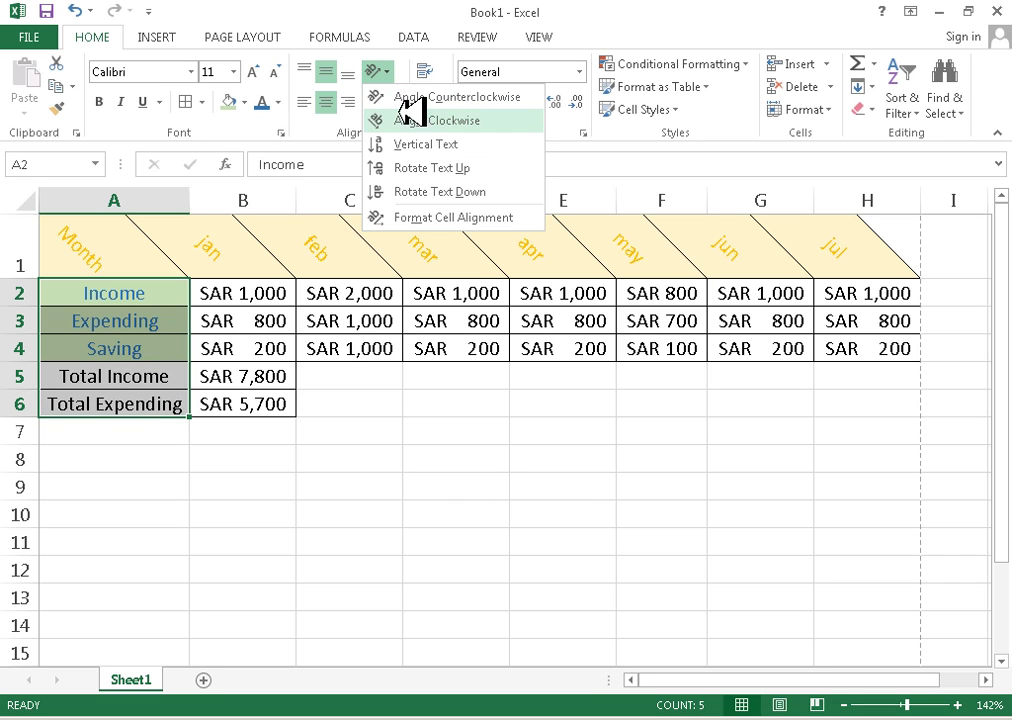
left_click(420, 97)
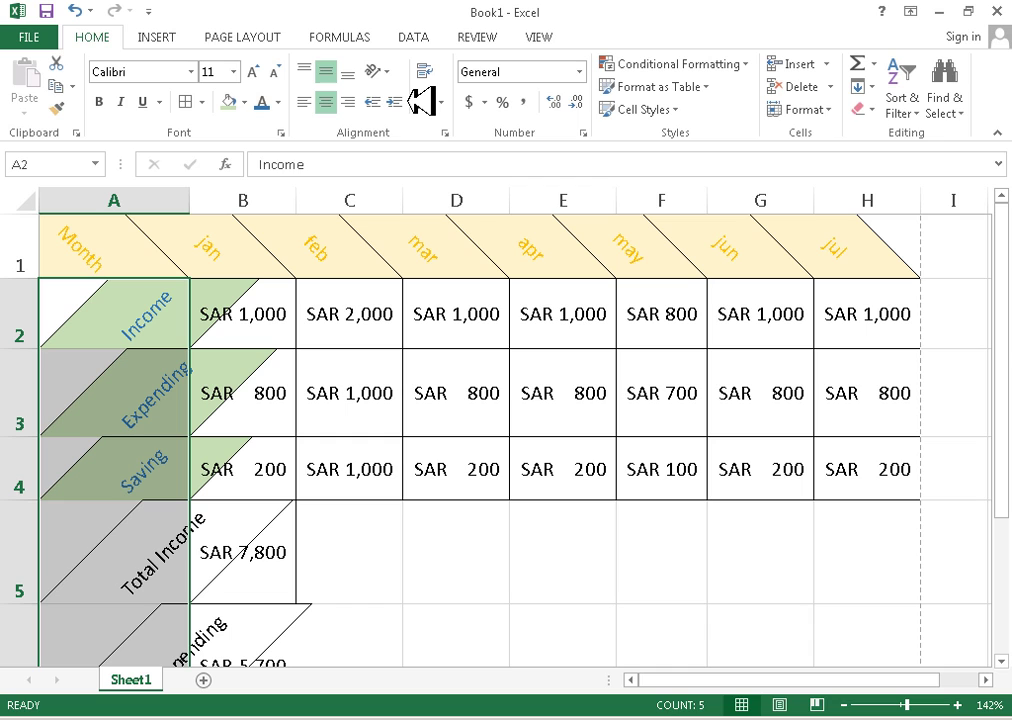
left_click(377, 73)
left_click(399, 121)
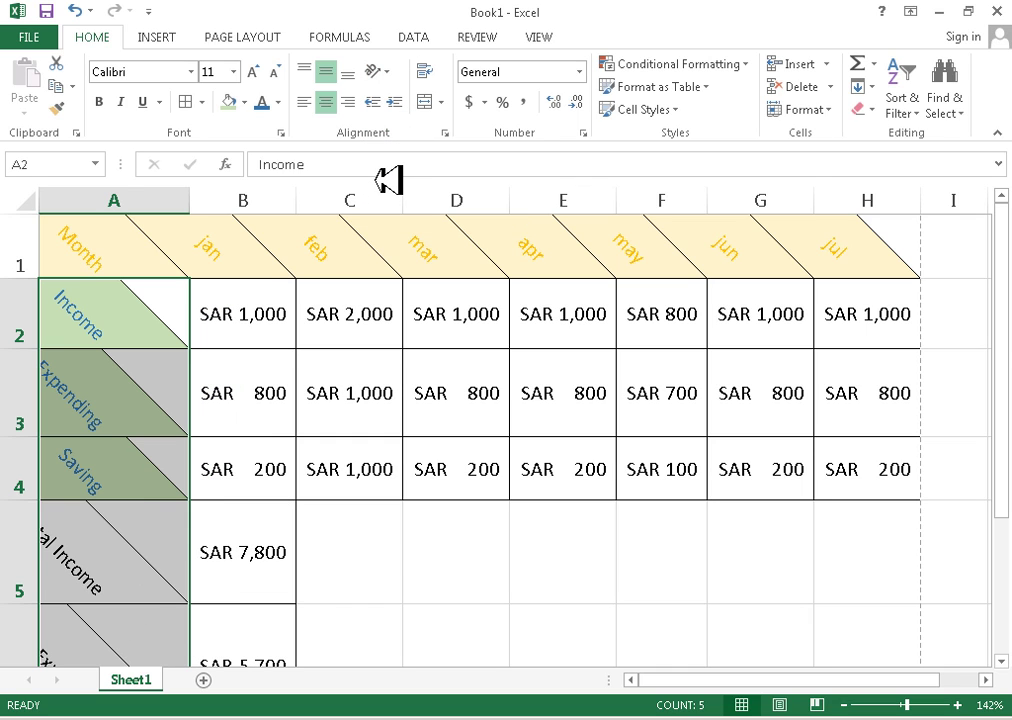
key("ctrl+z")
key("ctrl+z")
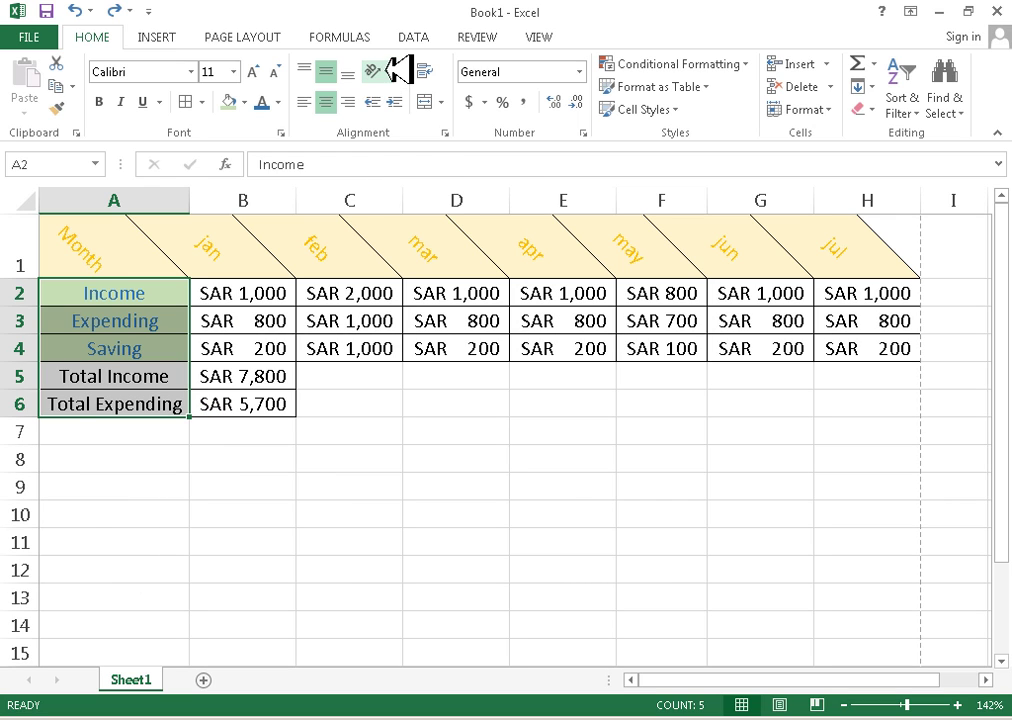
Angle the row labels in A2:A6 clockwise once more, look over the rows, and undo the change.
left_click(386, 71)
left_click(402, 116)
scroll(391, 361, "down", 5)
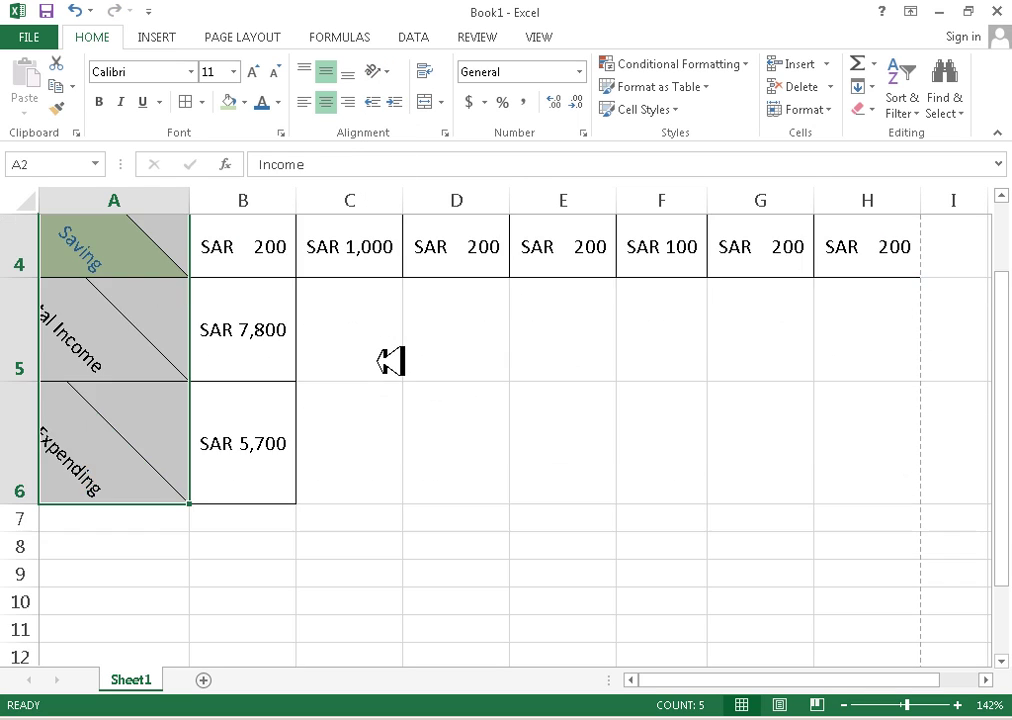
scroll(346, 377, "up", 5)
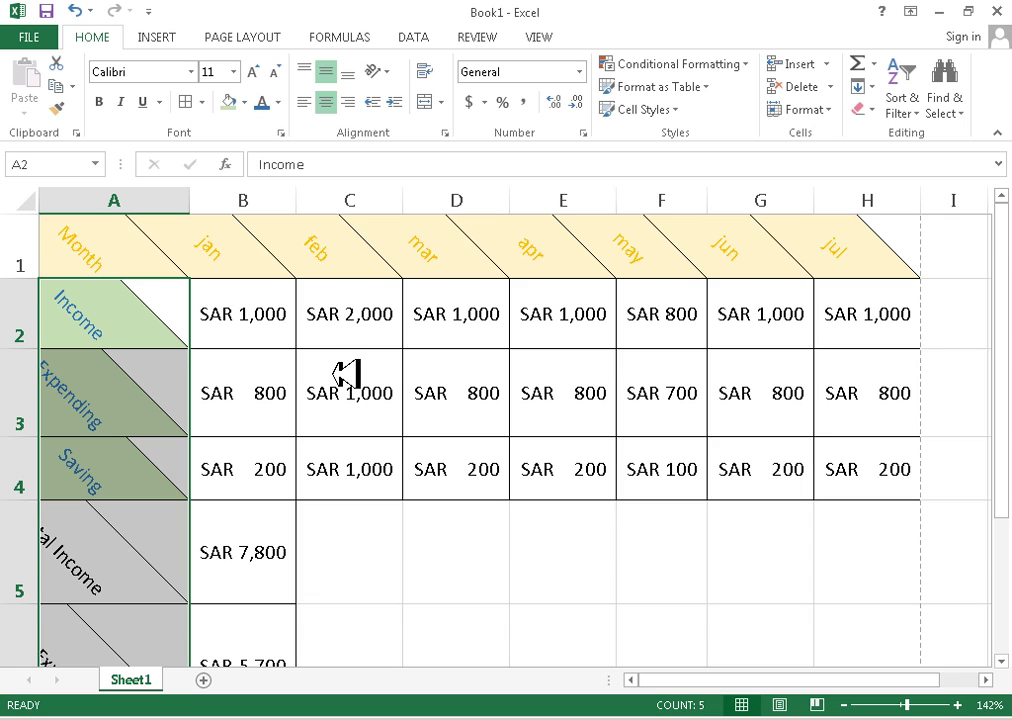
scroll(348, 370, "down", 1)
scroll(352, 362, "up", 1)
key("ctrl+z")
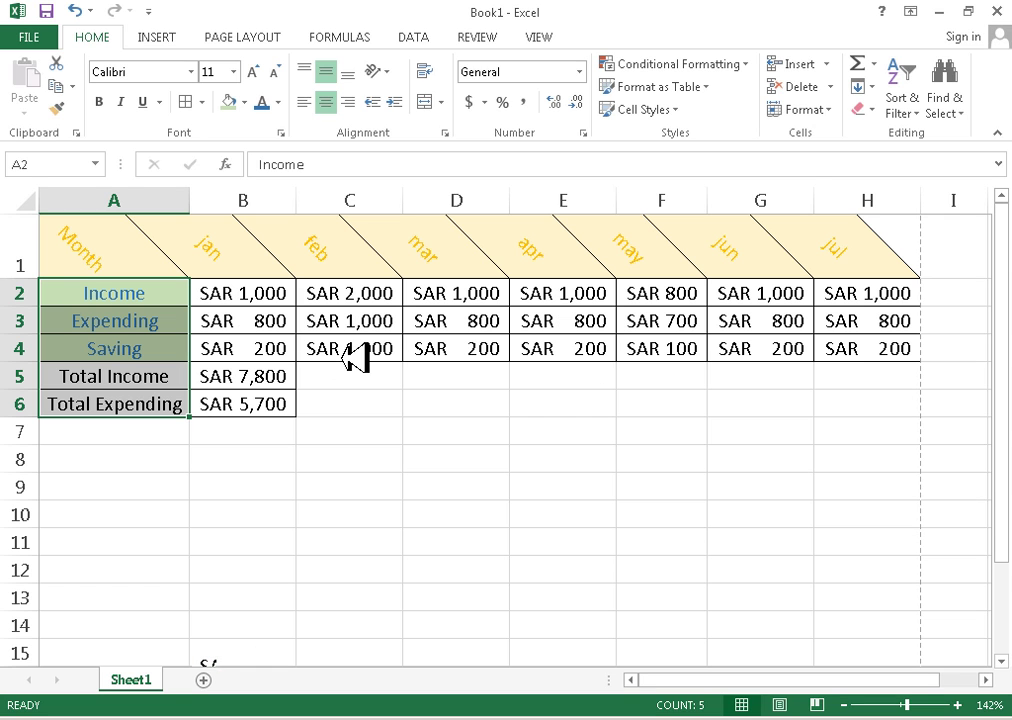
Set the row labels in A2:A6 to vertical text and turn on text wrapping for them.
left_click(388, 72)
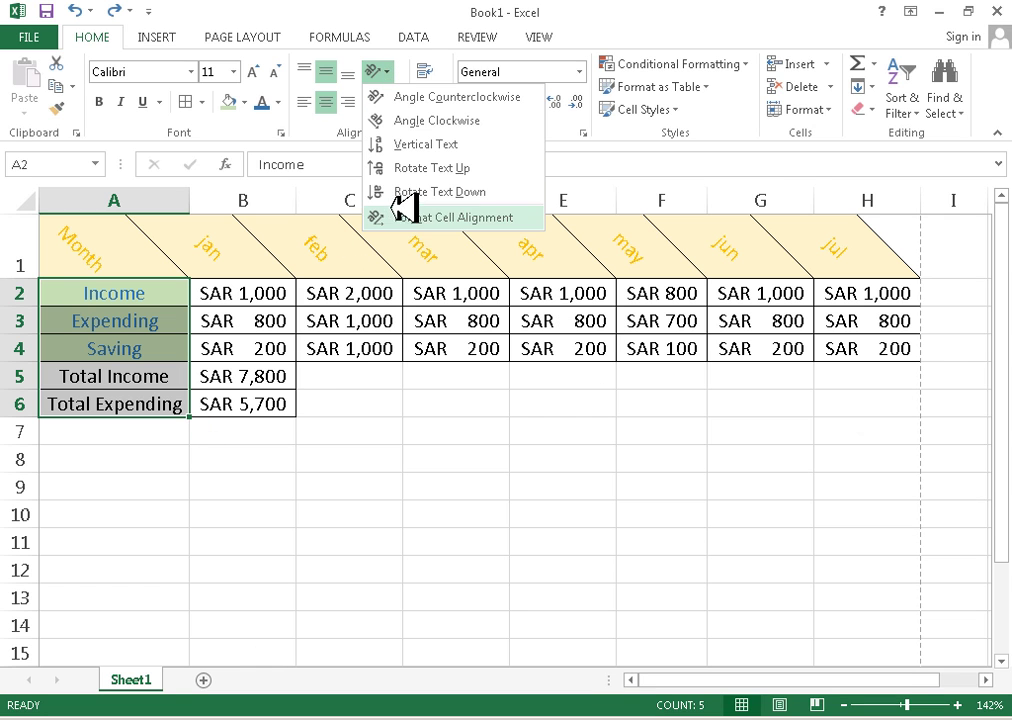
left_click(441, 146)
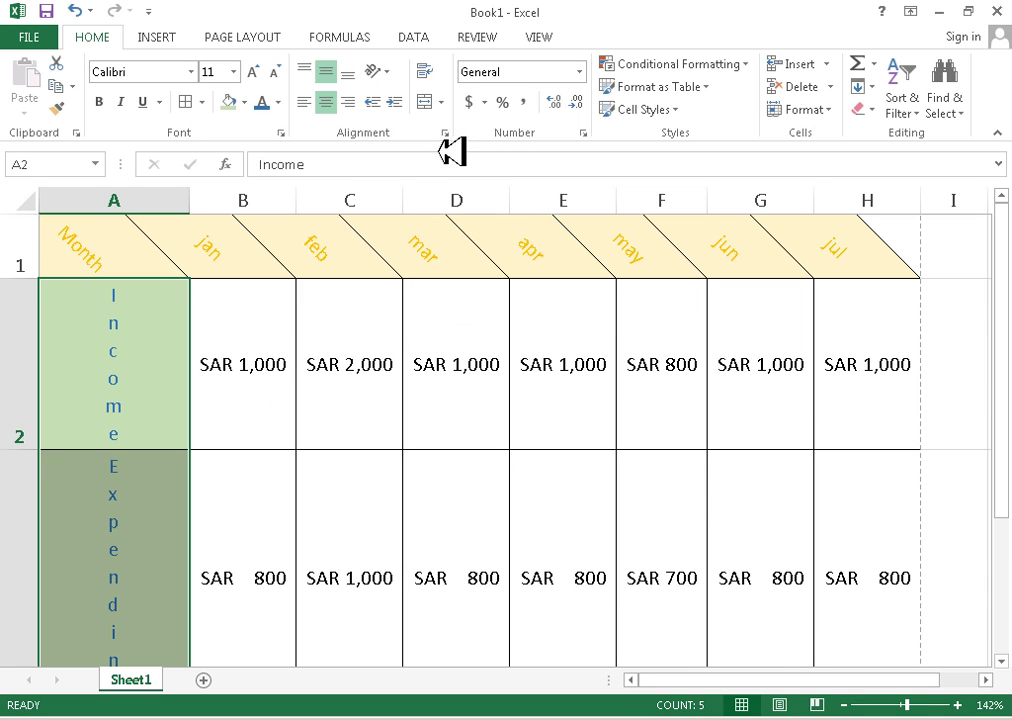
scroll(165, 338, "down", 7)
scroll(165, 338, "up", 7)
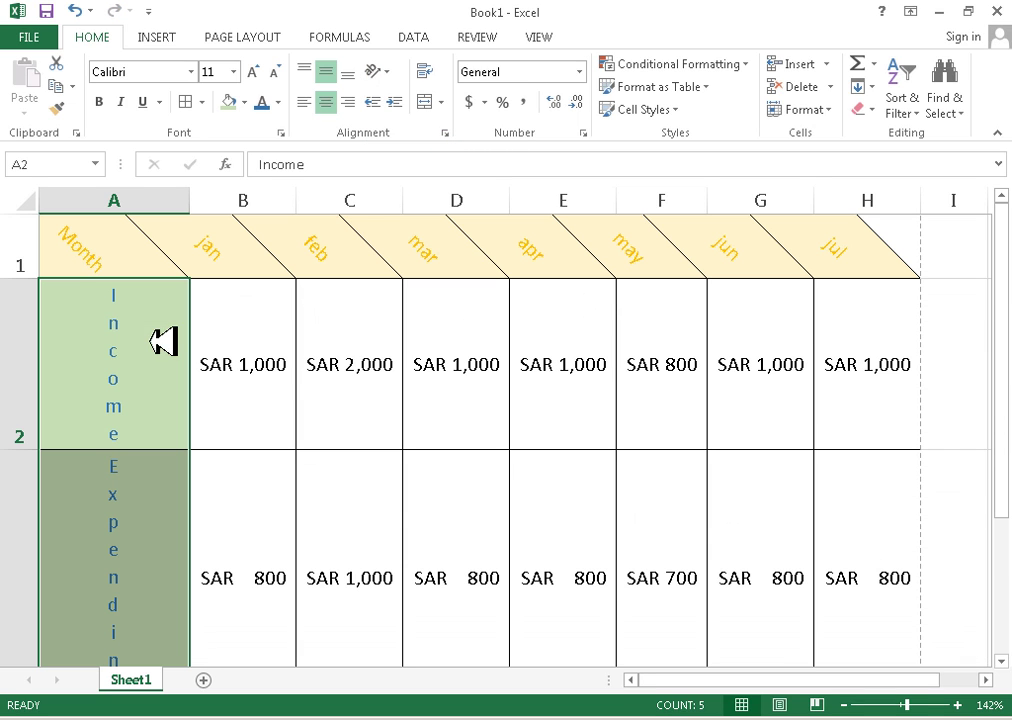
left_click(380, 72)
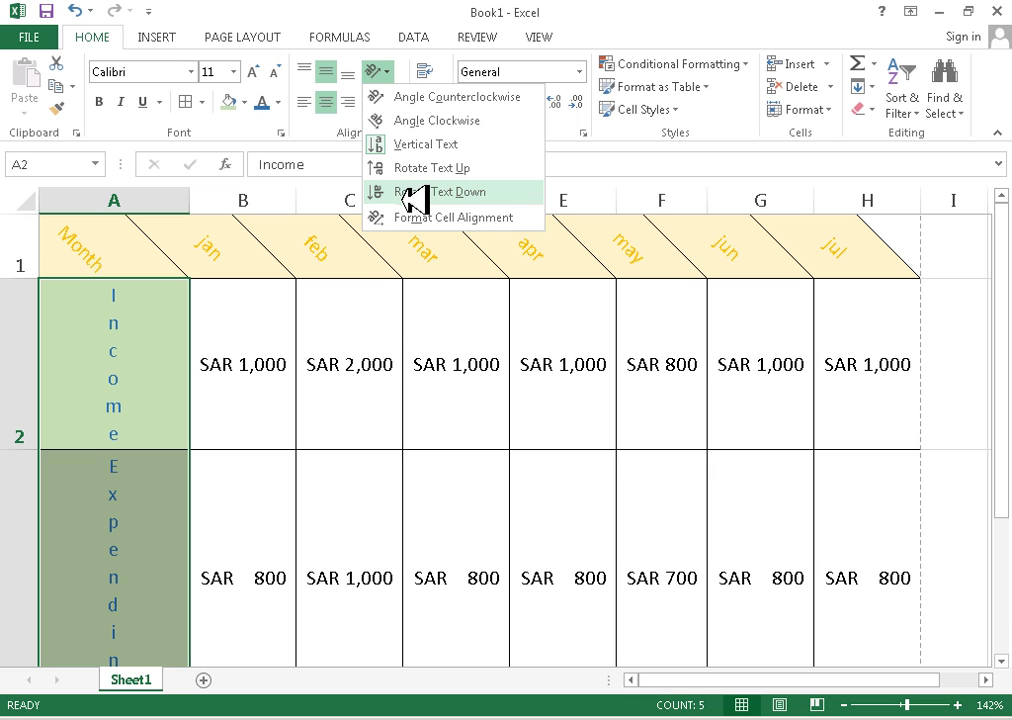
left_click(430, 217)
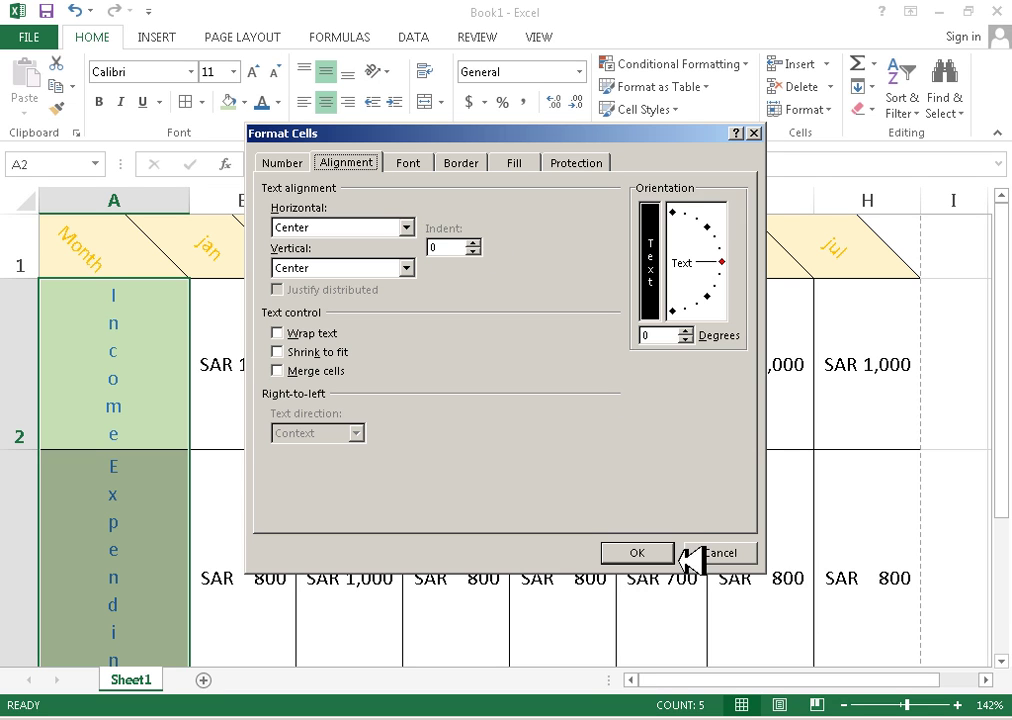
left_click(277, 333)
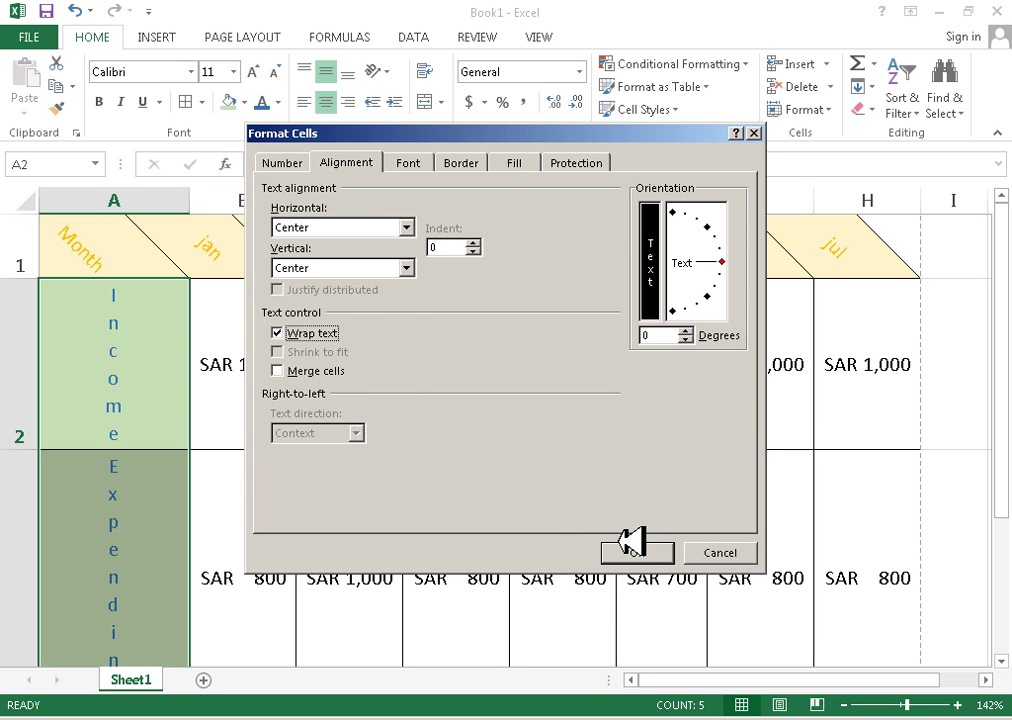
left_click(630, 550)
Try angling the row labels in A2:A6 counterclockwise, and undo the angle, wrapping and vertical text changes.
left_click(380, 72)
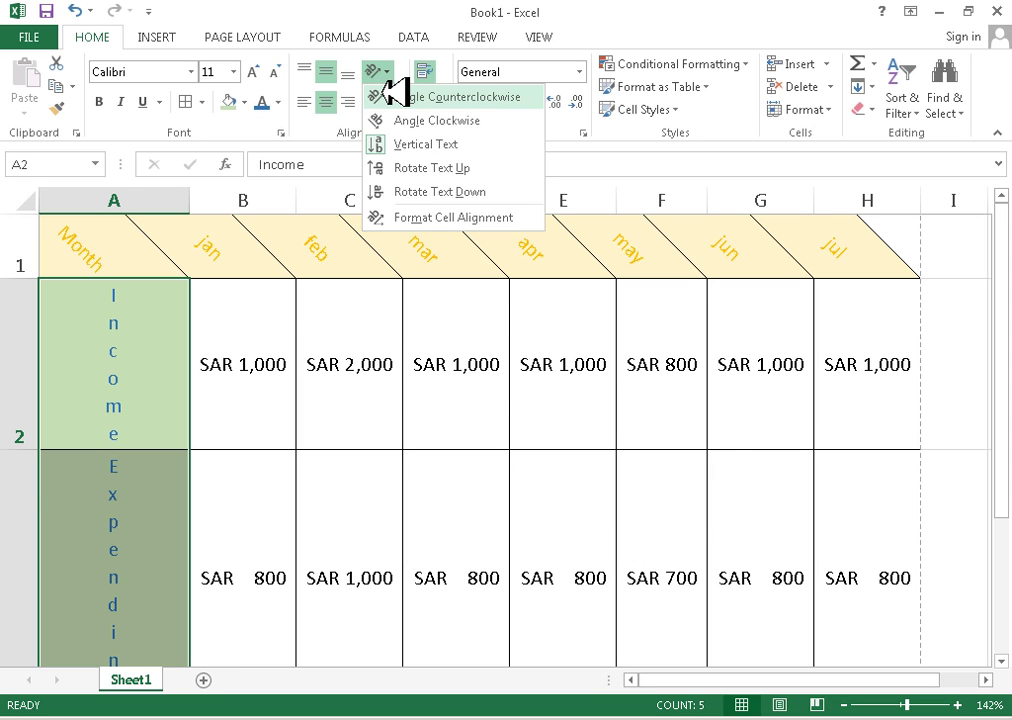
left_click(395, 95)
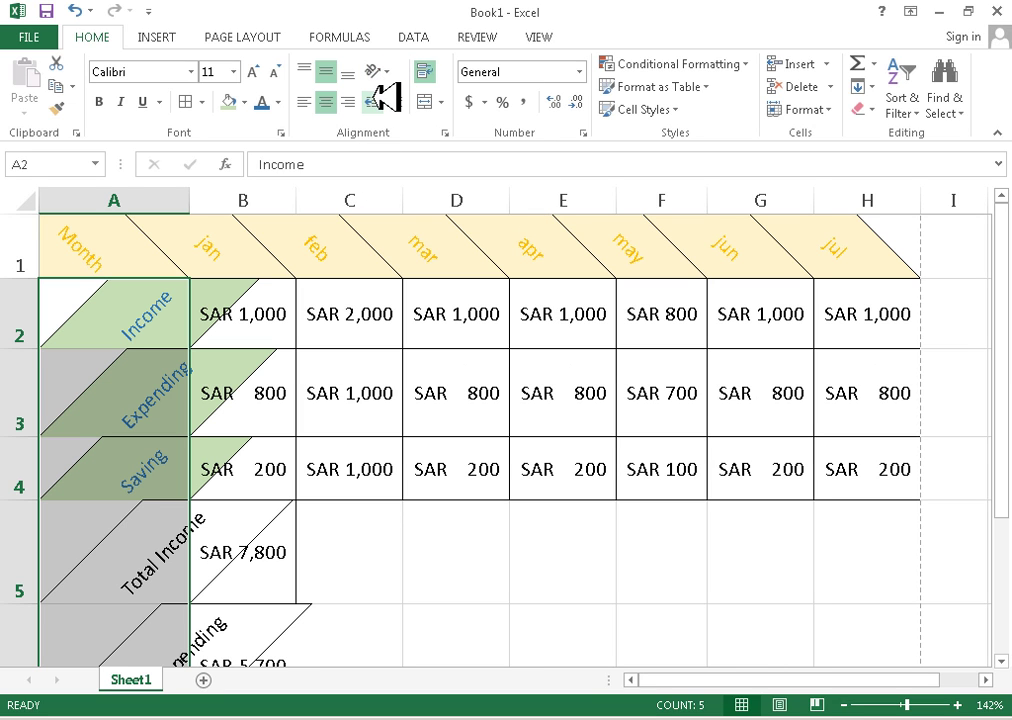
key("ctrl+z")
key("ctrl+z")
key("ctrl+z")
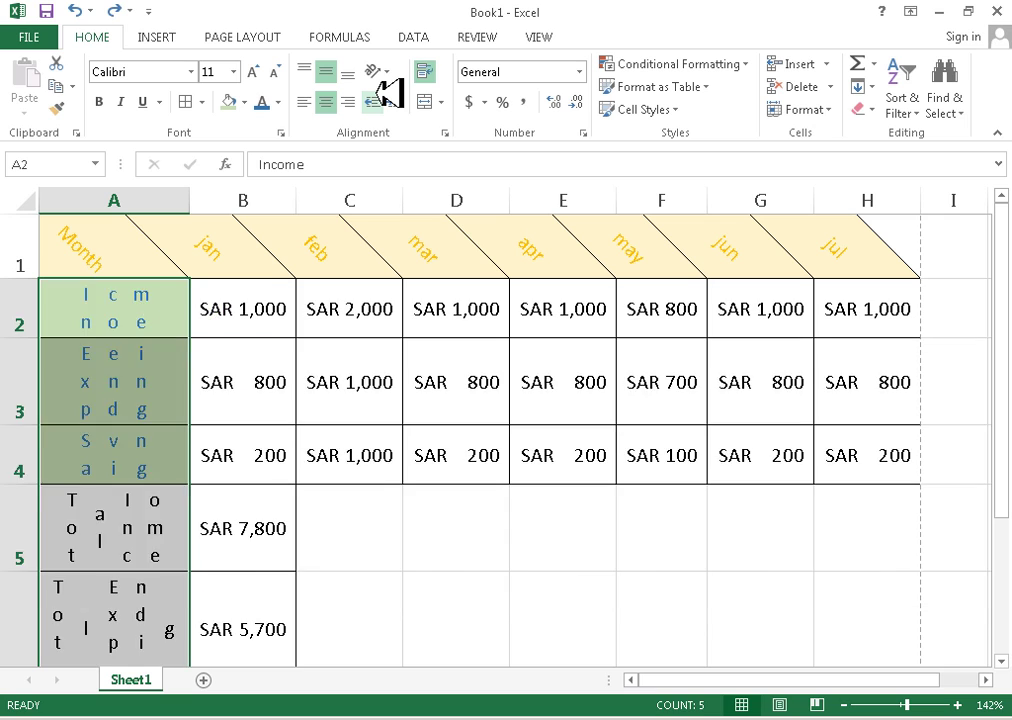
left_click(352, 432)
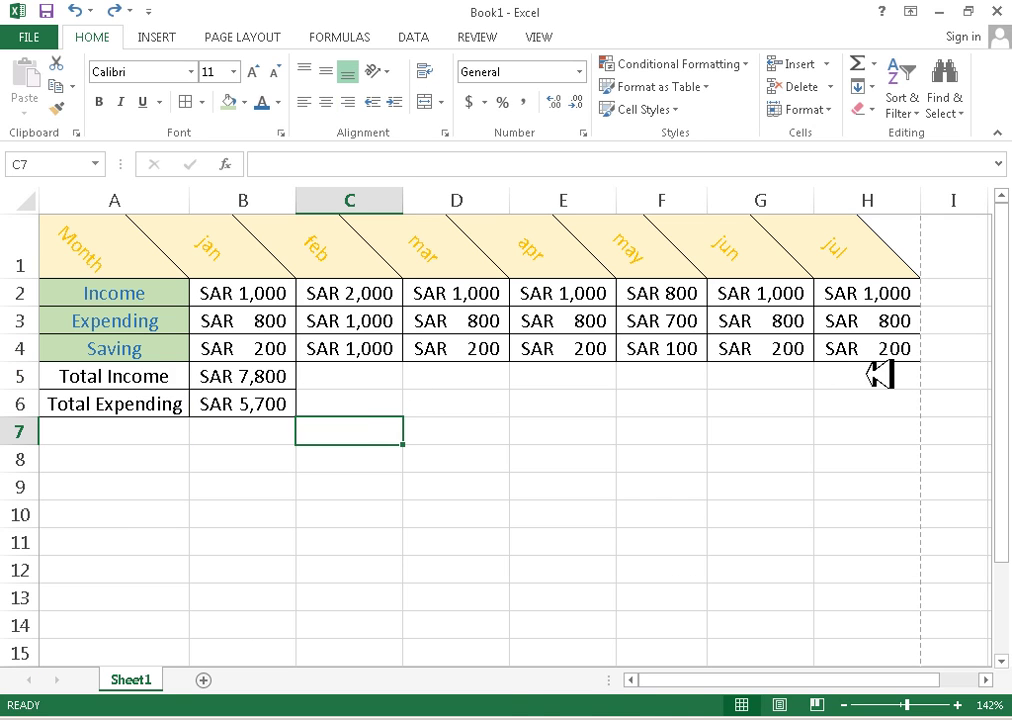
left_click_drag(881, 376, 115, 377)
left_click(125, 243)
left_click_drag(125, 243, 868, 250)
left_click(884, 250)
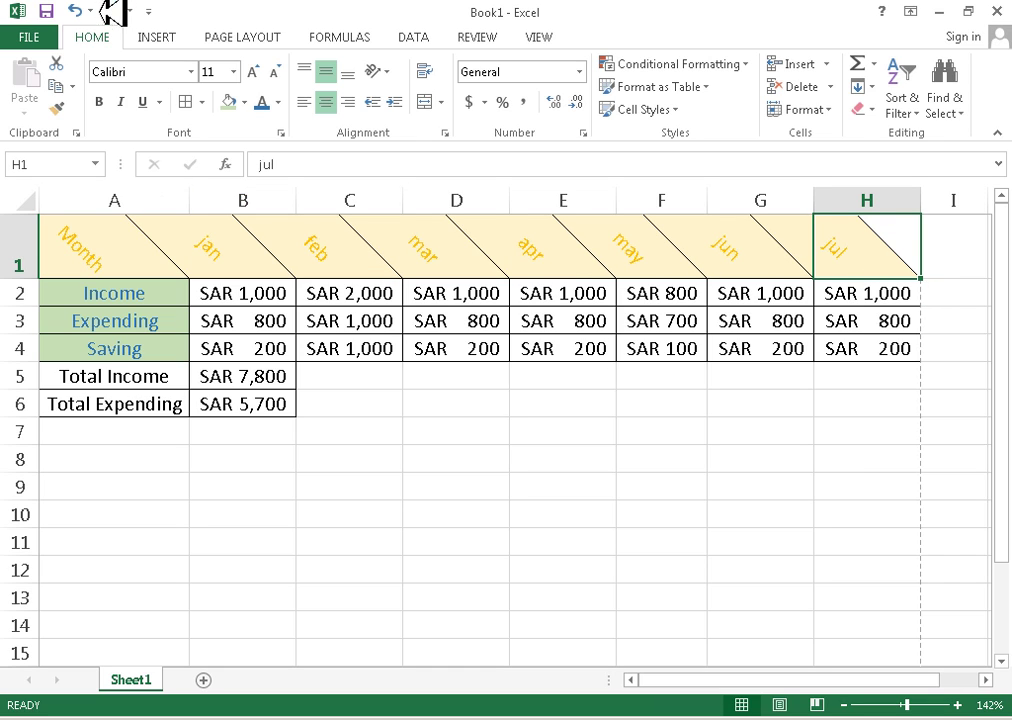
Save the workbook to the Desktop as "Youtube i love u" in Excel Workbook format, and close it.
left_click(46, 10)
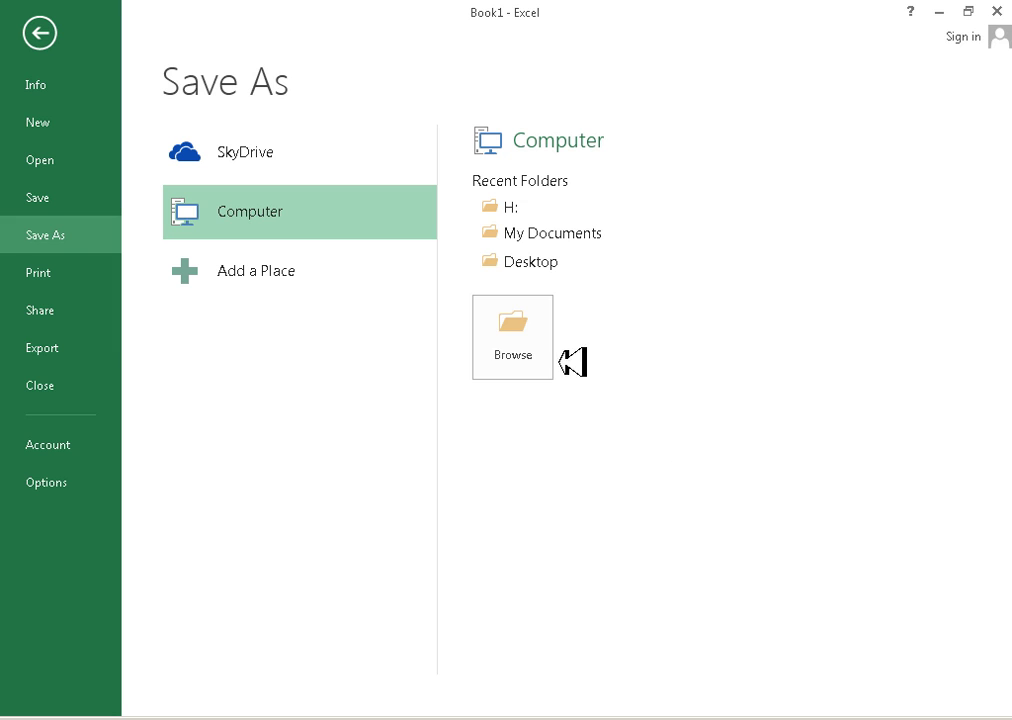
left_click(548, 357)
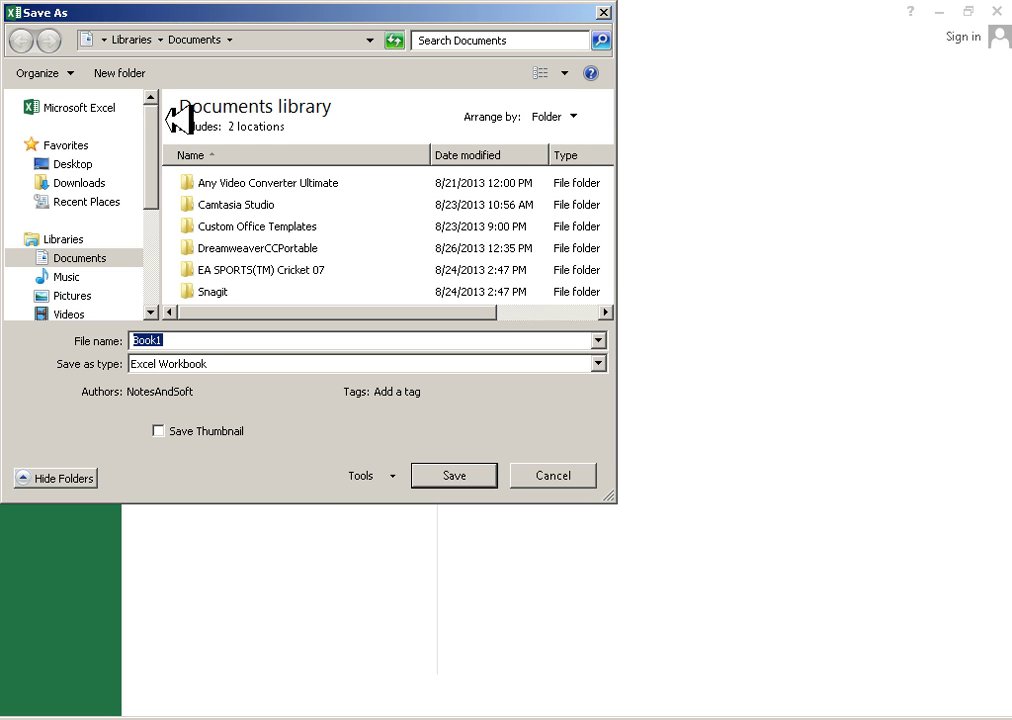
left_click(70, 164)
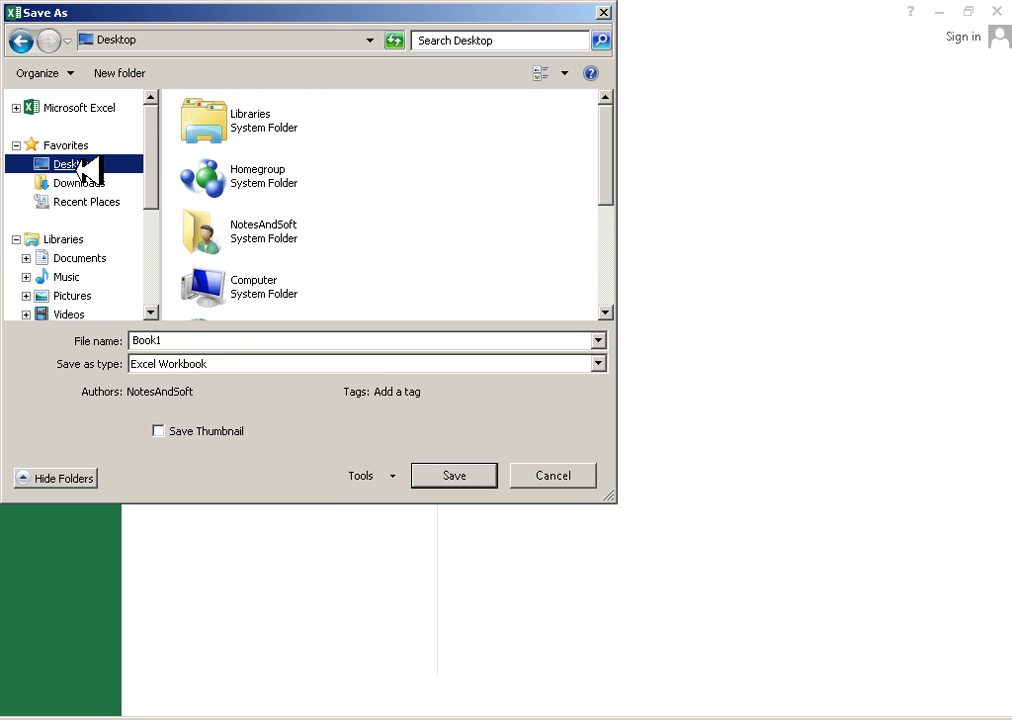
left_click(240, 341)
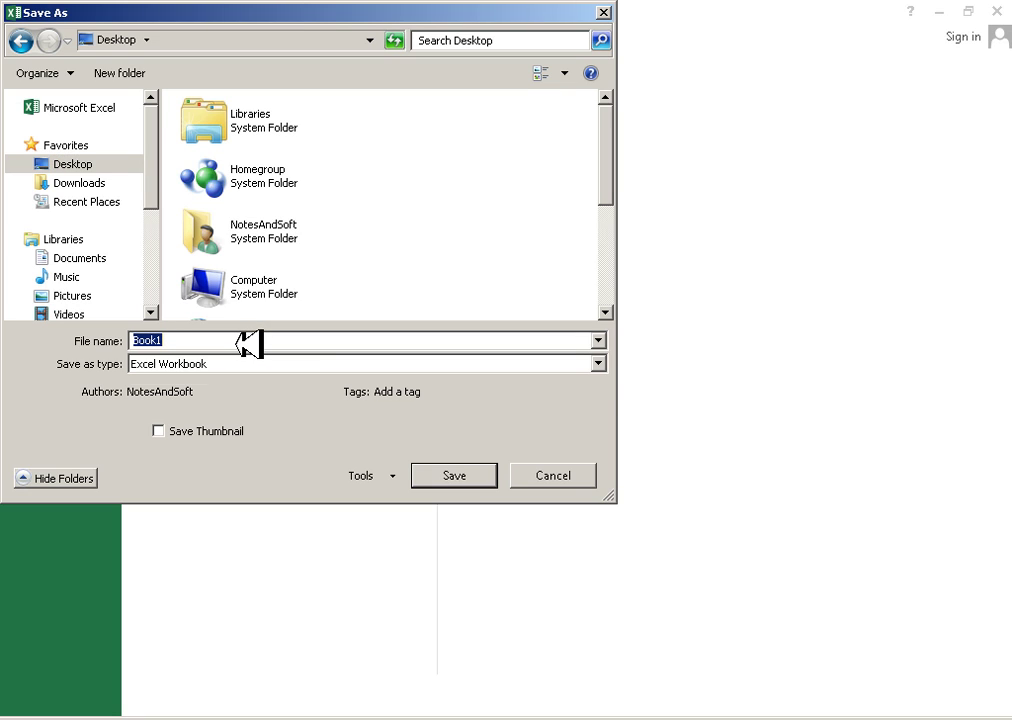
type("Youtube i love u")
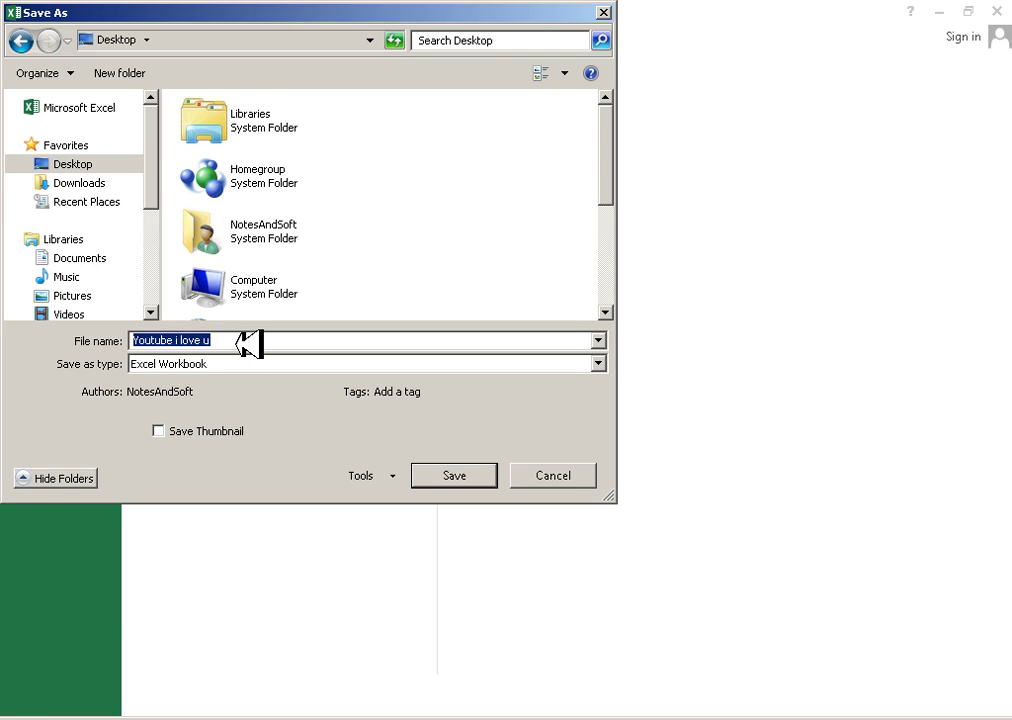
key("Return")
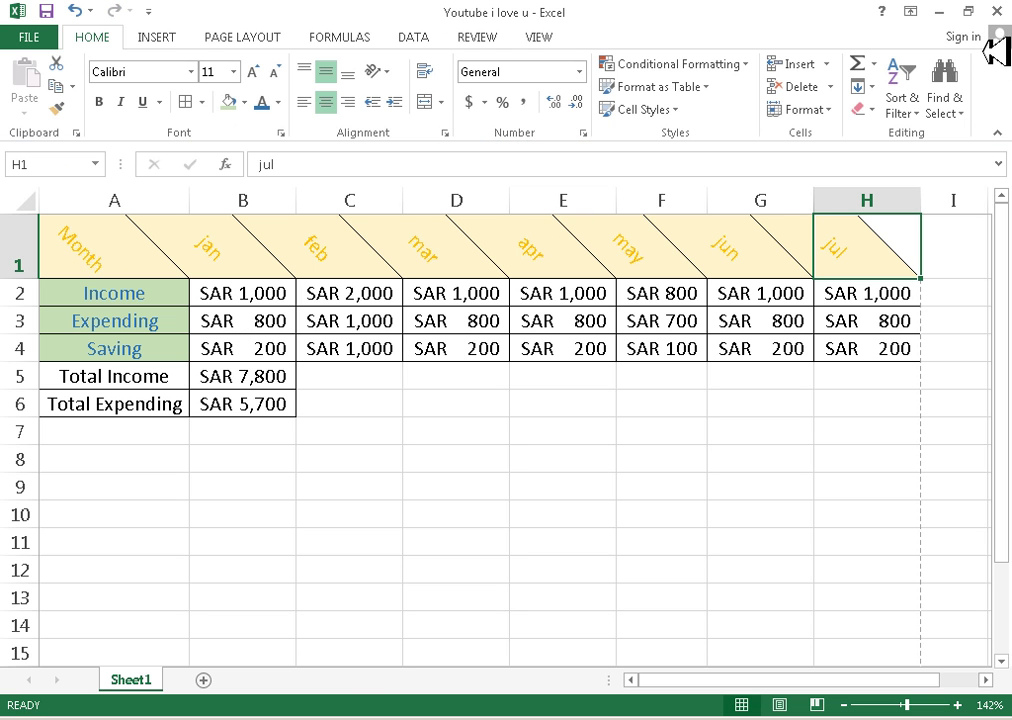
left_click(1000, 12)
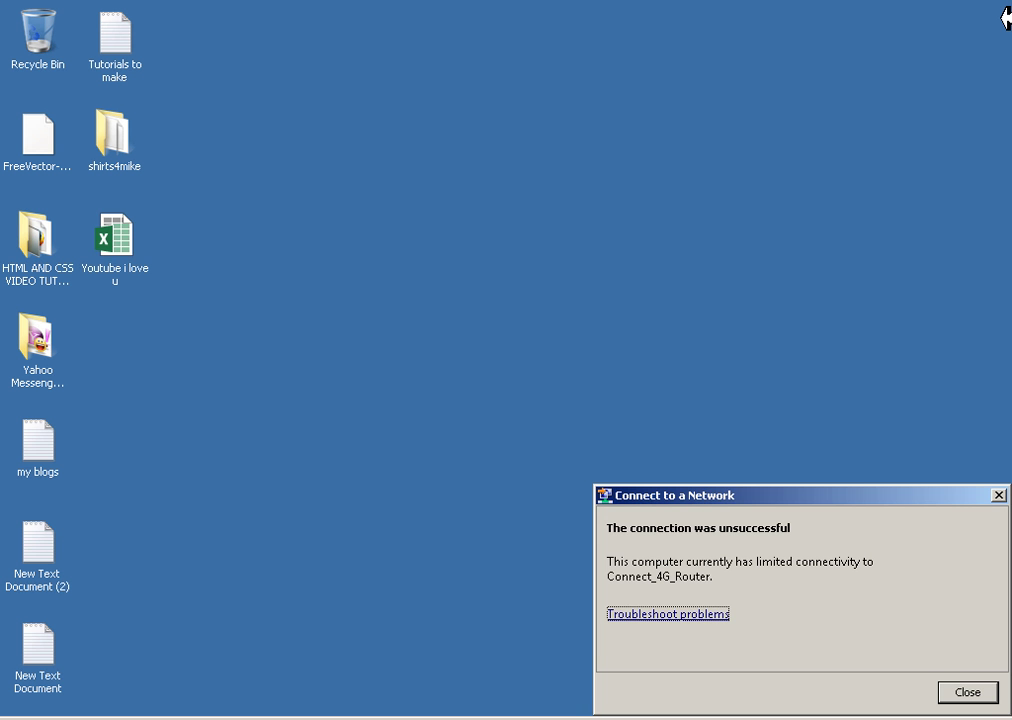
Reopen the "Youtube i love u" workbook from the desktop, look over the saved table in A1:H6, and close it.
left_click(125, 266)
double_click(125, 266)
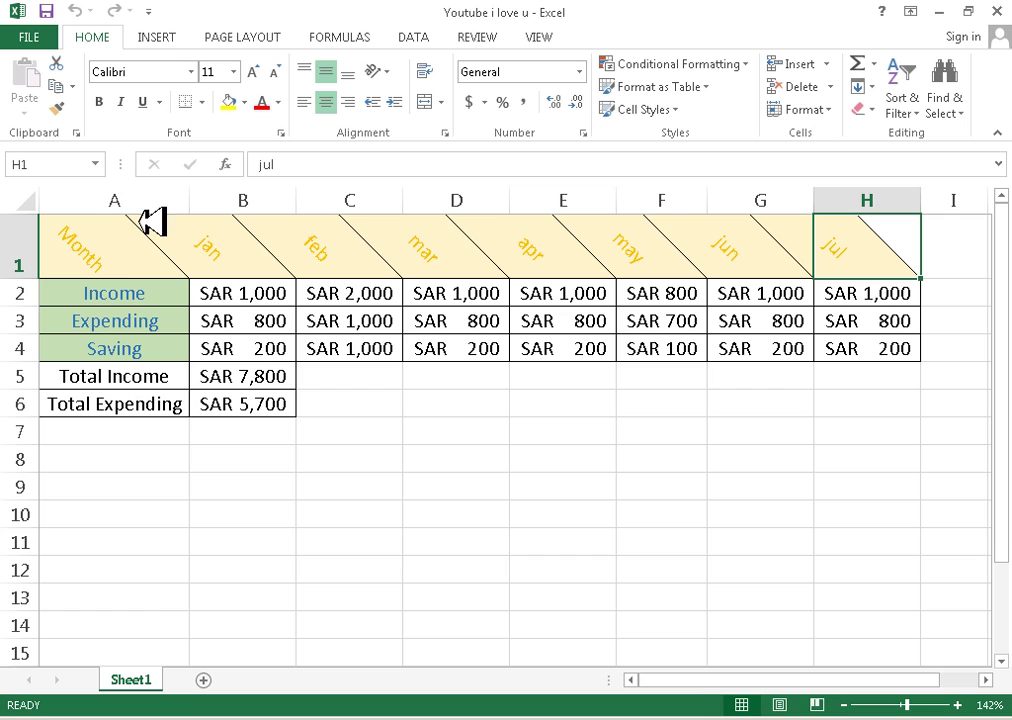
left_click_drag(152, 222, 876, 413)
left_click(876, 413)
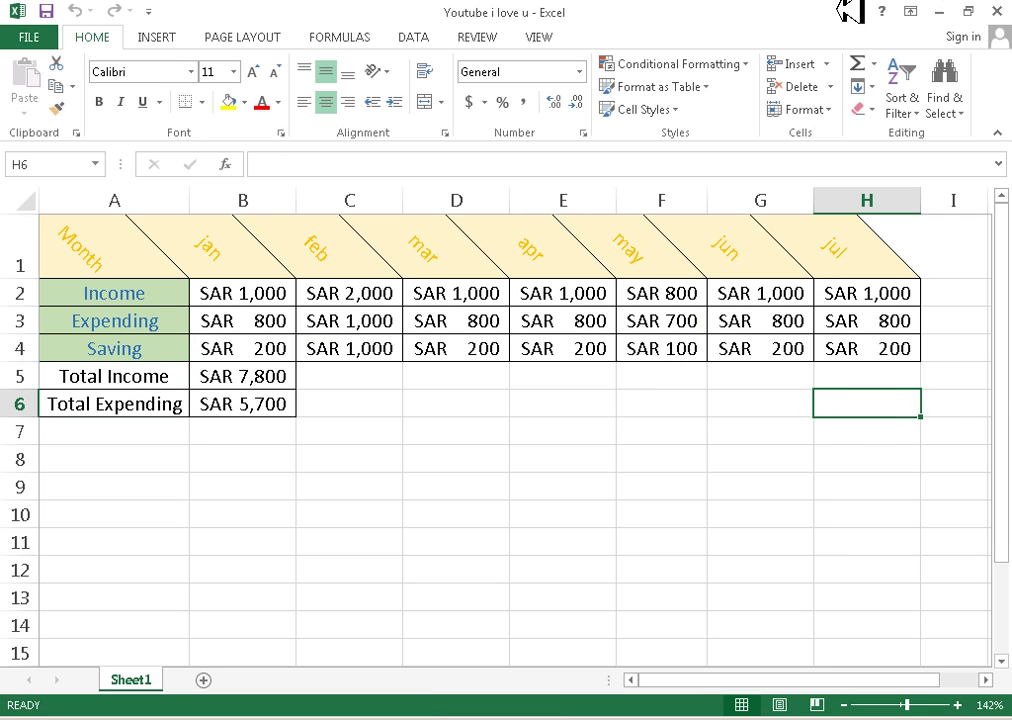
left_click(997, 11)
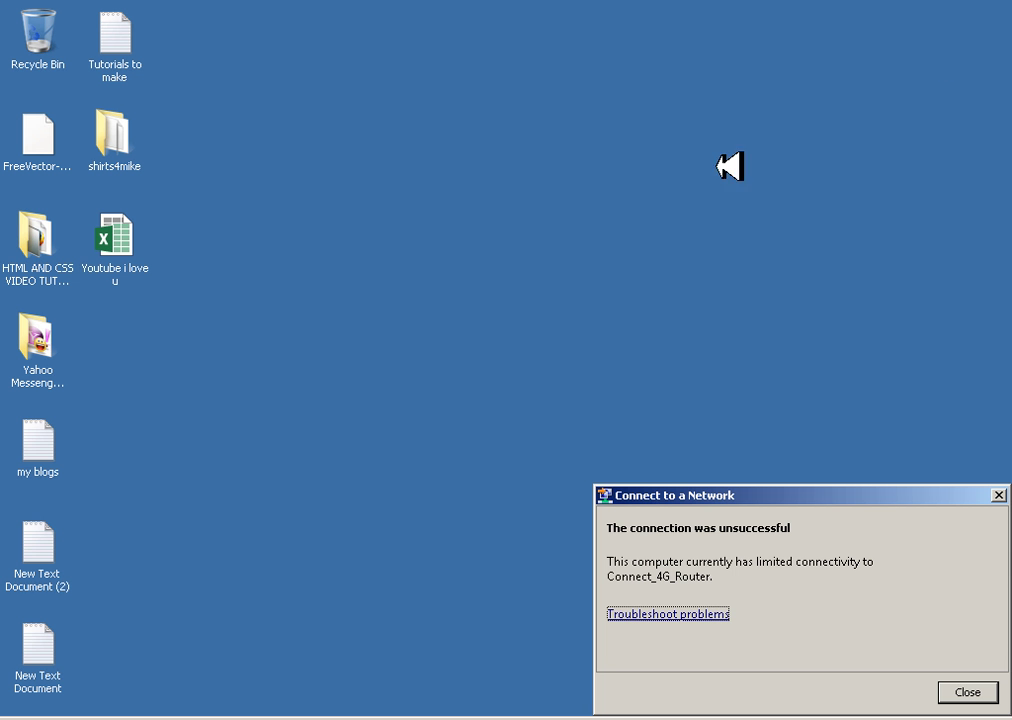
left_click(968, 690)
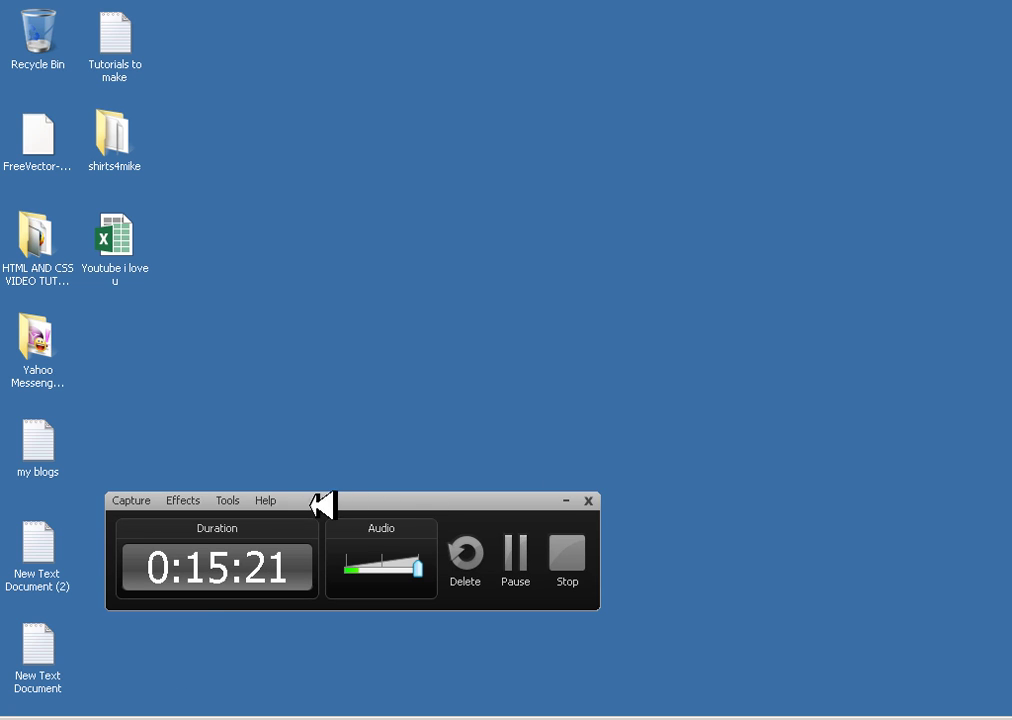
left_click_drag(305, 501, 360, 414)
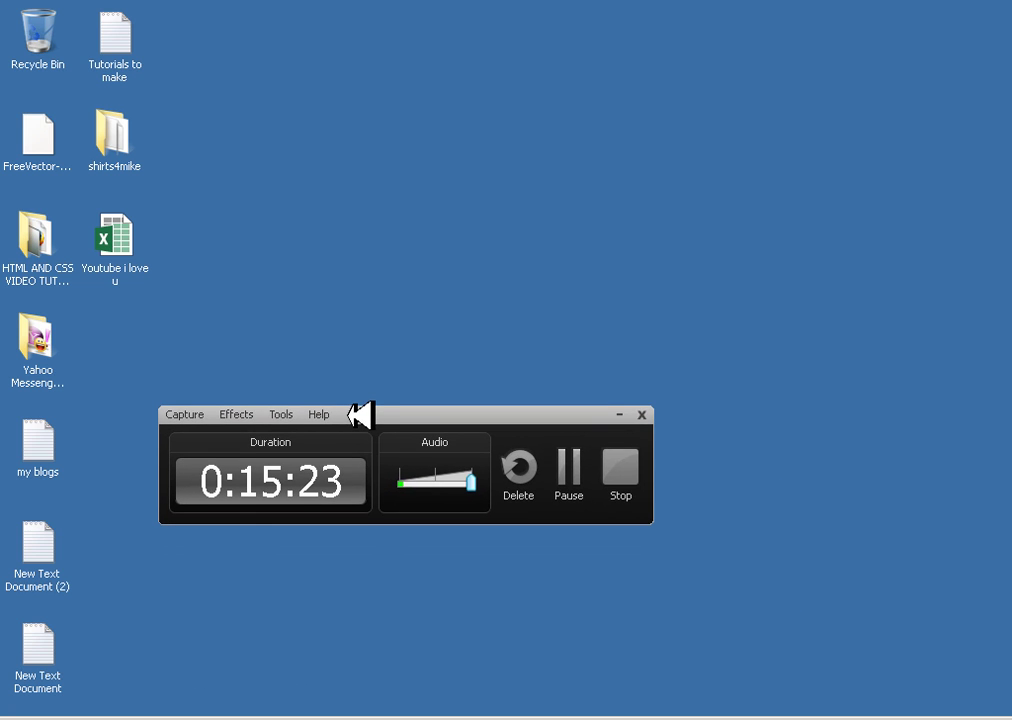
left_click_drag(298, 7, 38, 651)
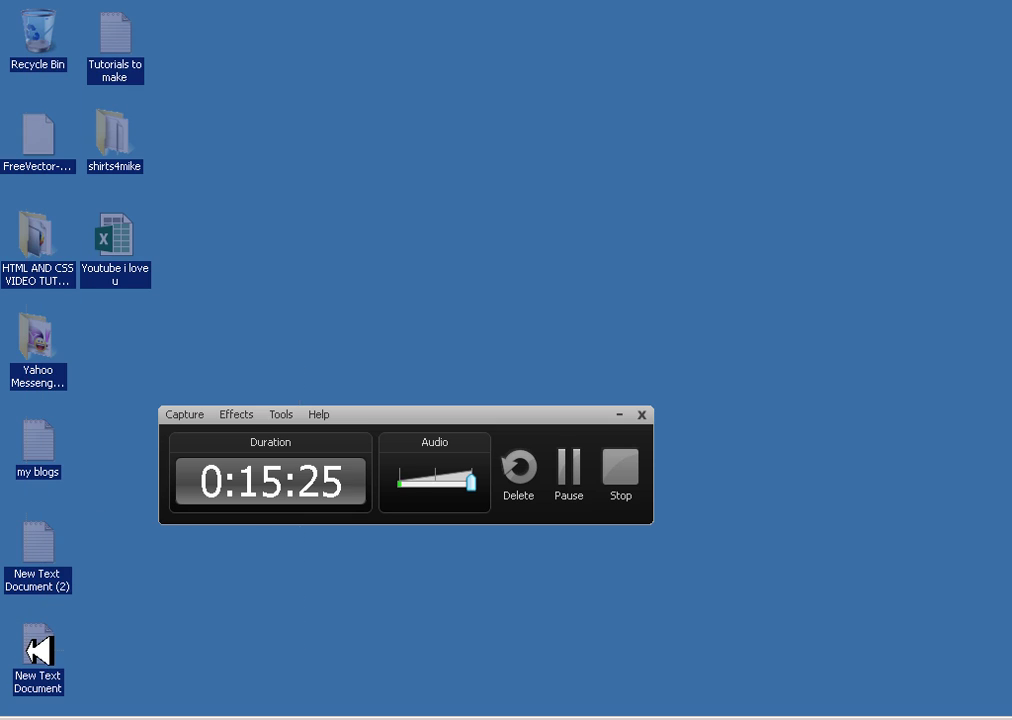